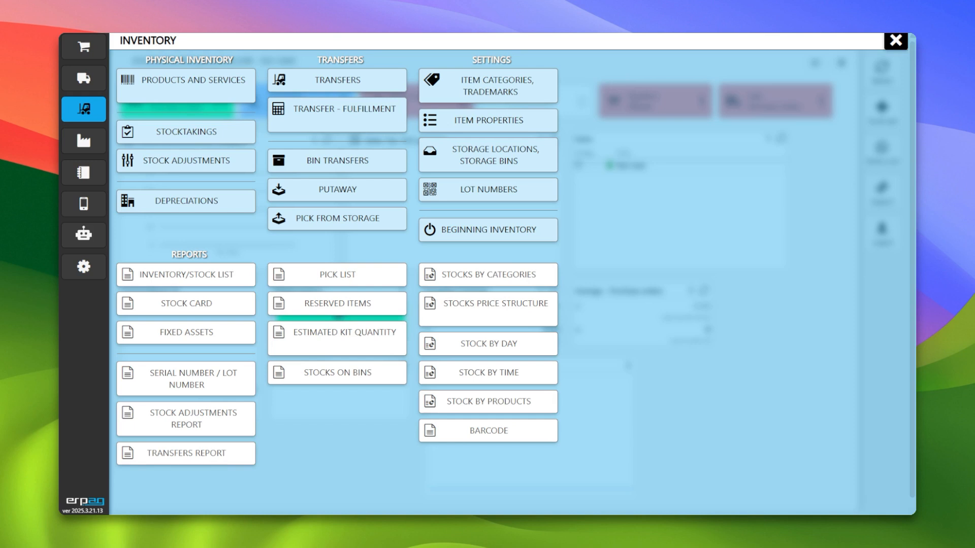
# - Open the Materials storage location and review its list of storage bins
pyautogui.click(474, 154)
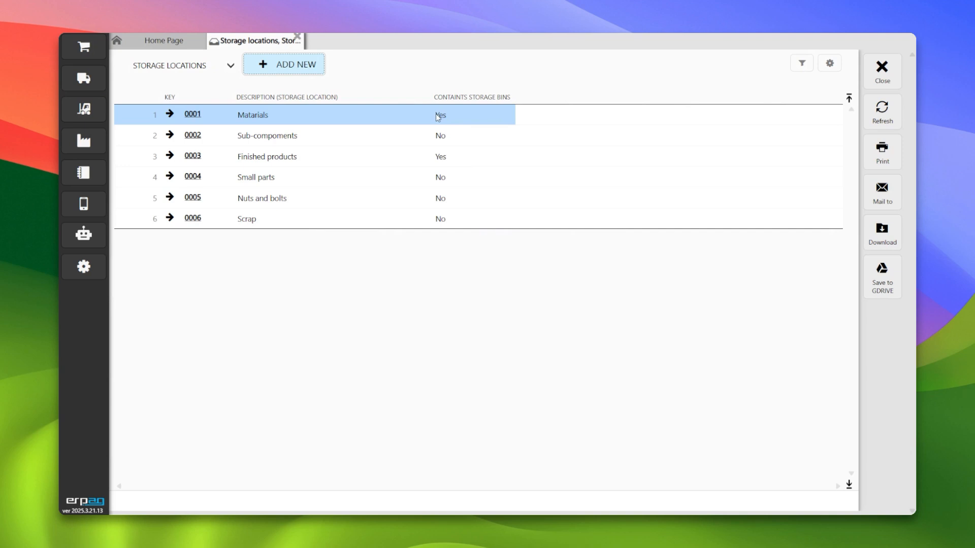
pyautogui.click(197, 117)
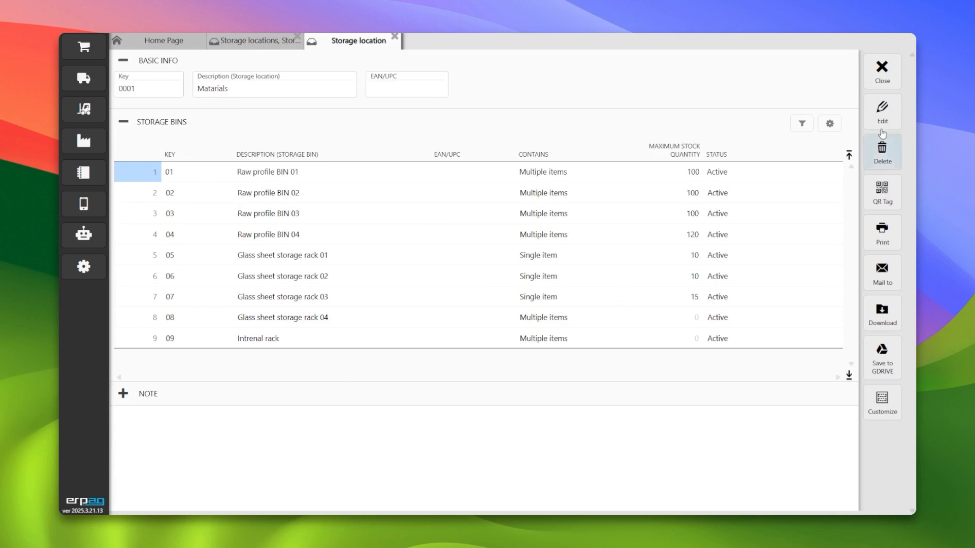
pyautogui.click(882, 109)
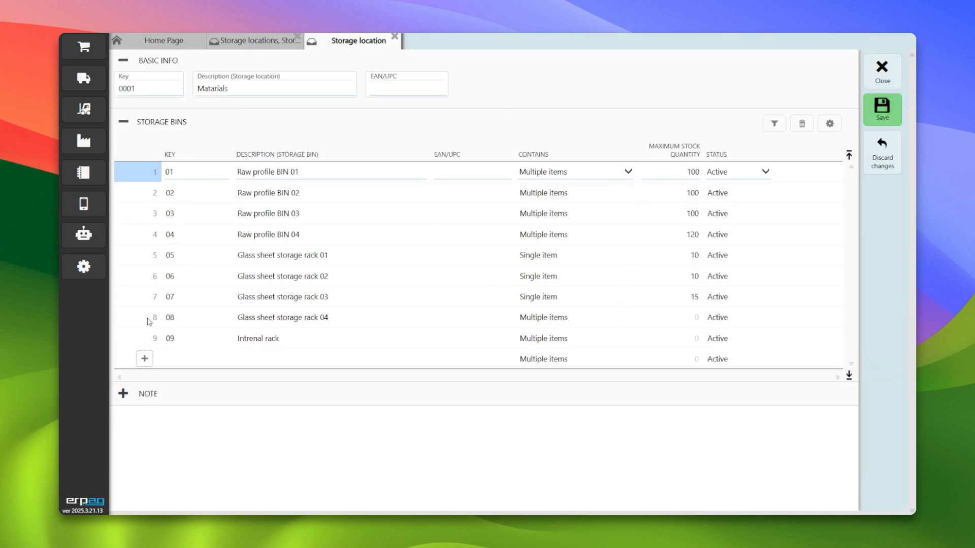
pyautogui.click(882, 69)
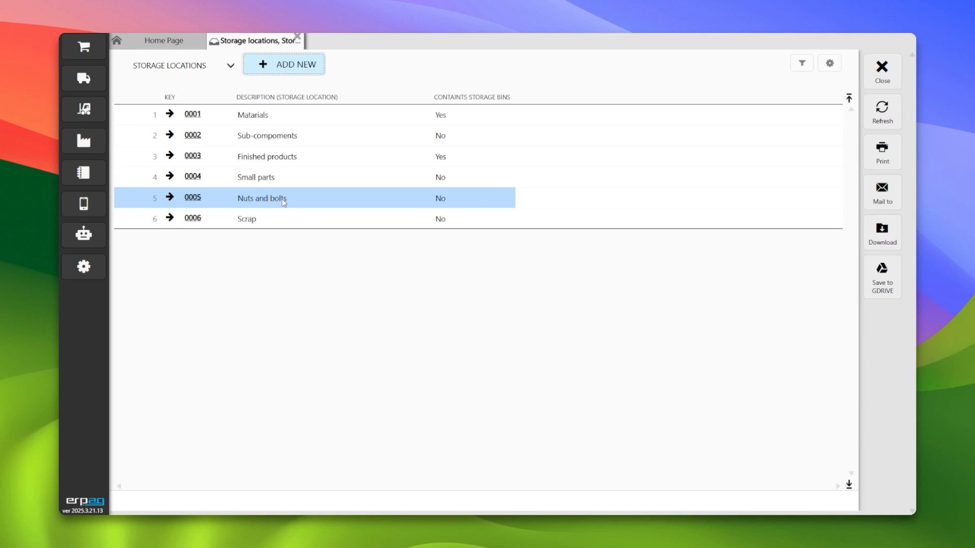
# - Review the Finished products location's storage bins and their content options in edit mode, closing without saving
pyautogui.click(199, 157)
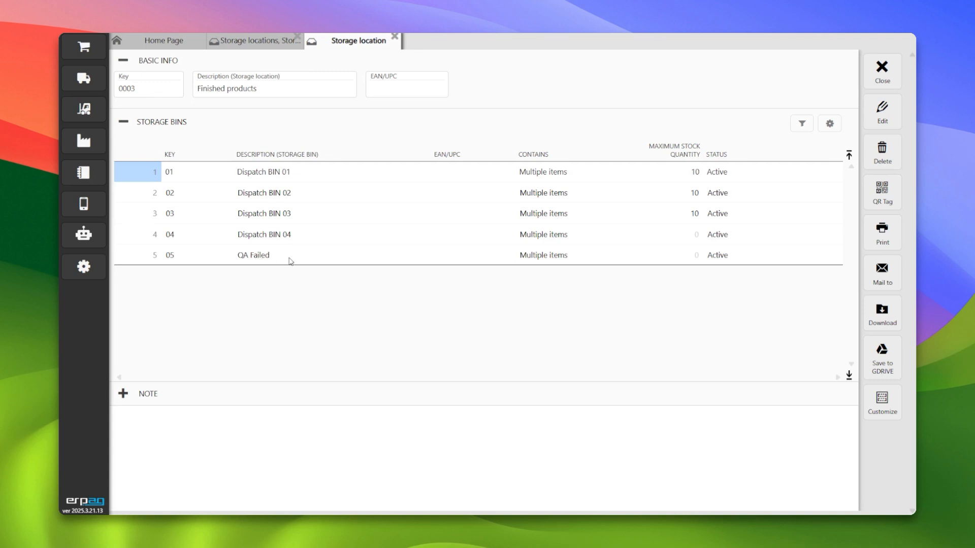
pyautogui.click(882, 109)
pyautogui.click(371, 235)
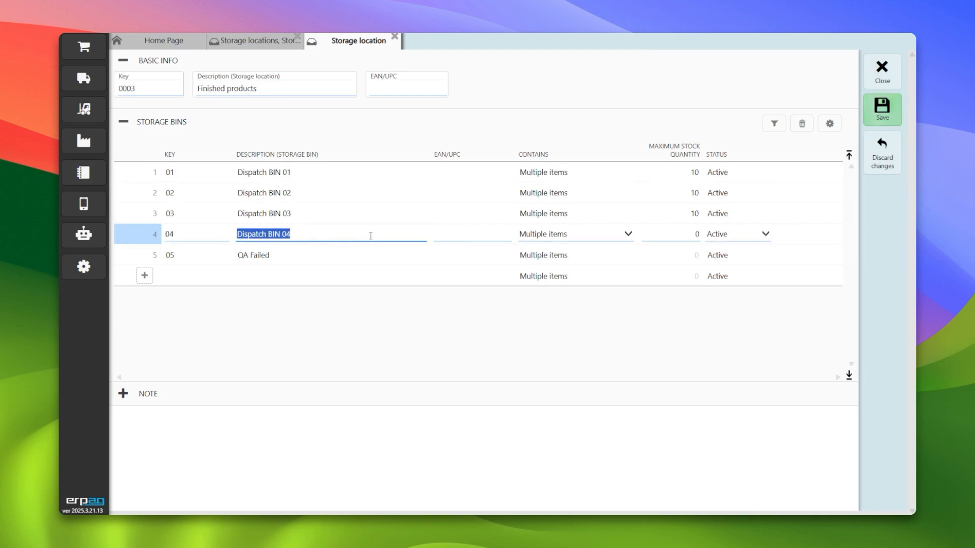
pyautogui.click(464, 279)
pyautogui.click(568, 282)
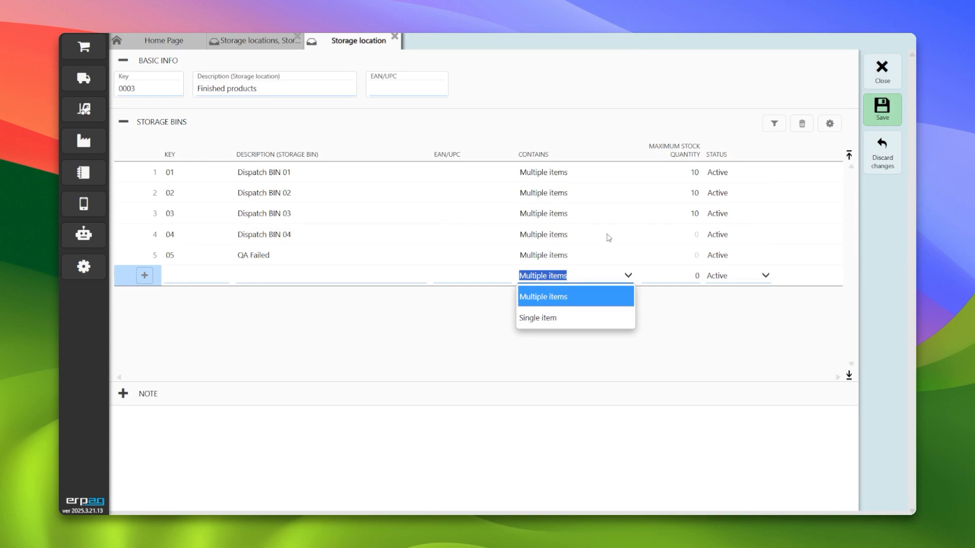
pyautogui.click(882, 70)
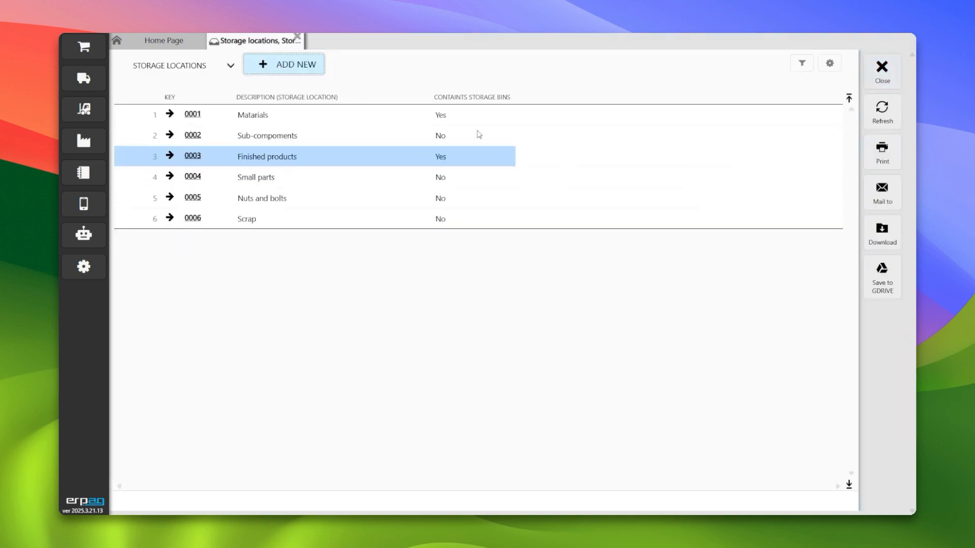
# - Inspect the Materials bins' content type and maximum stock quantity fields, then close without saving
pyautogui.click(195, 115)
pyautogui.doubleClick(282, 275)
pyautogui.doubleClick(288, 255)
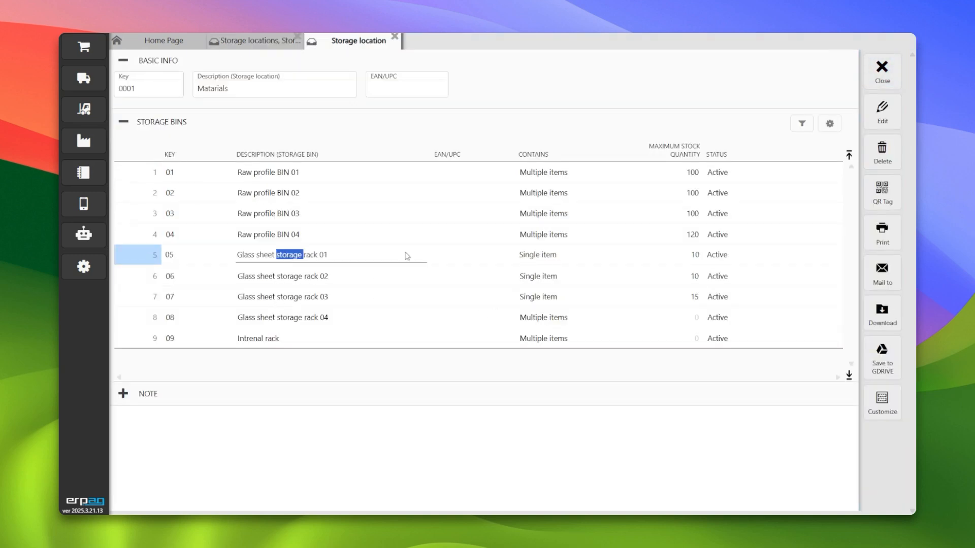
pyautogui.click(560, 256)
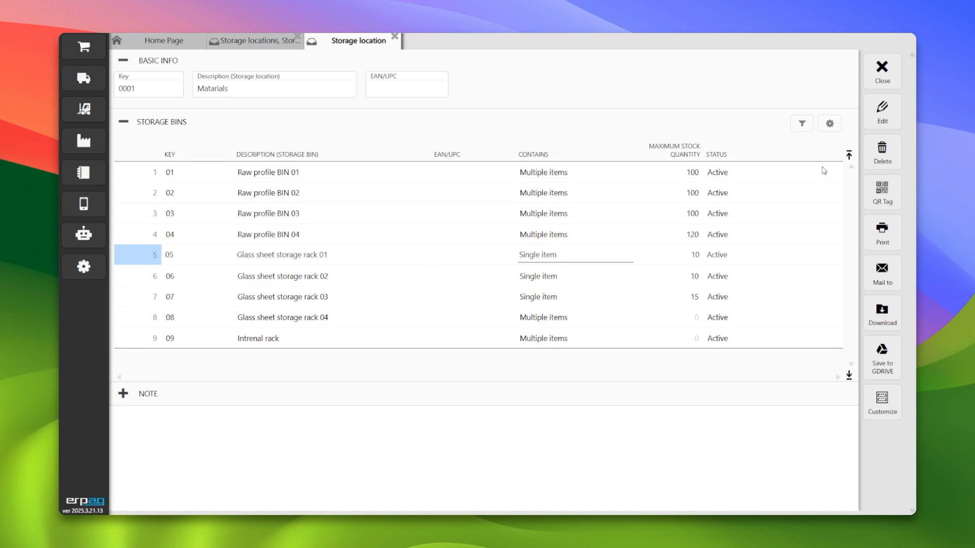
pyautogui.click(882, 110)
pyautogui.click(688, 256)
pyautogui.doubleClick(687, 257)
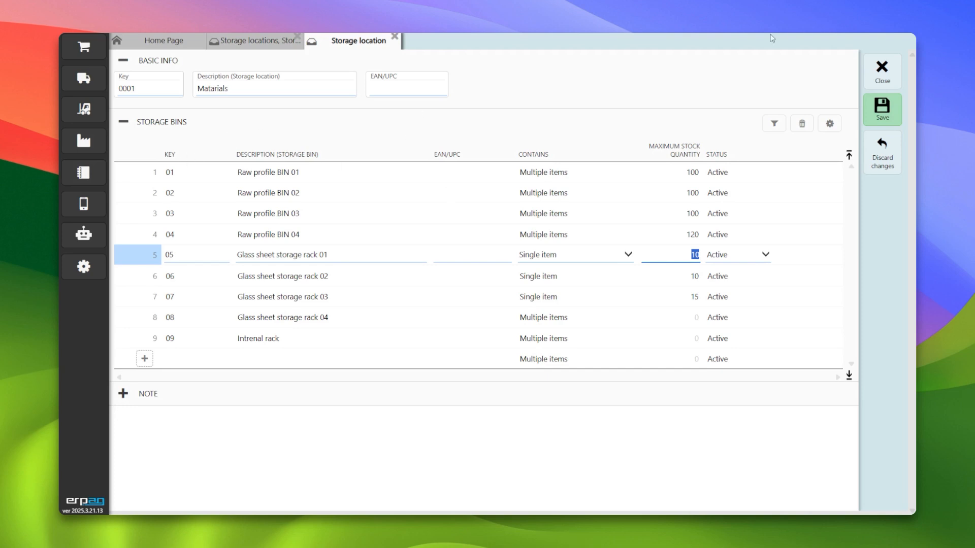
pyautogui.click(891, 76)
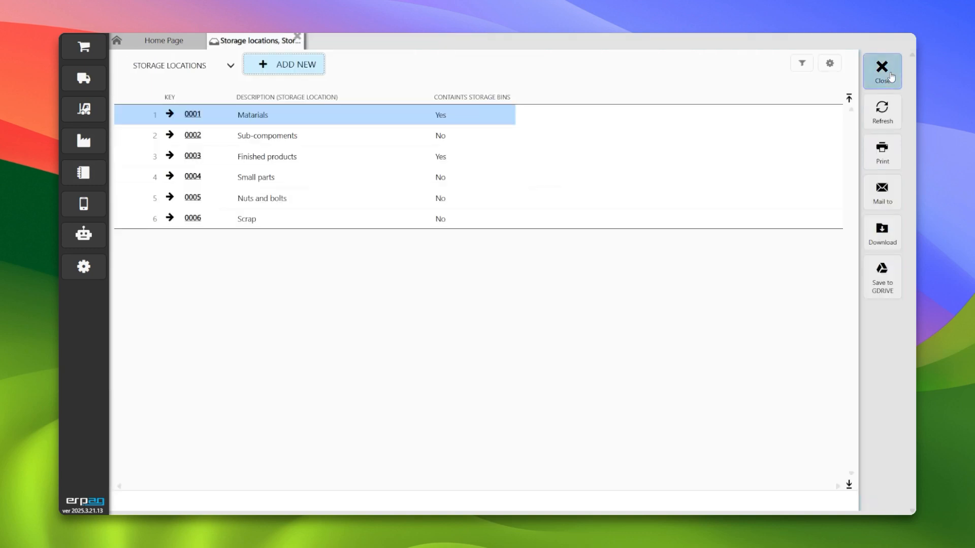
pyautogui.click(891, 76)
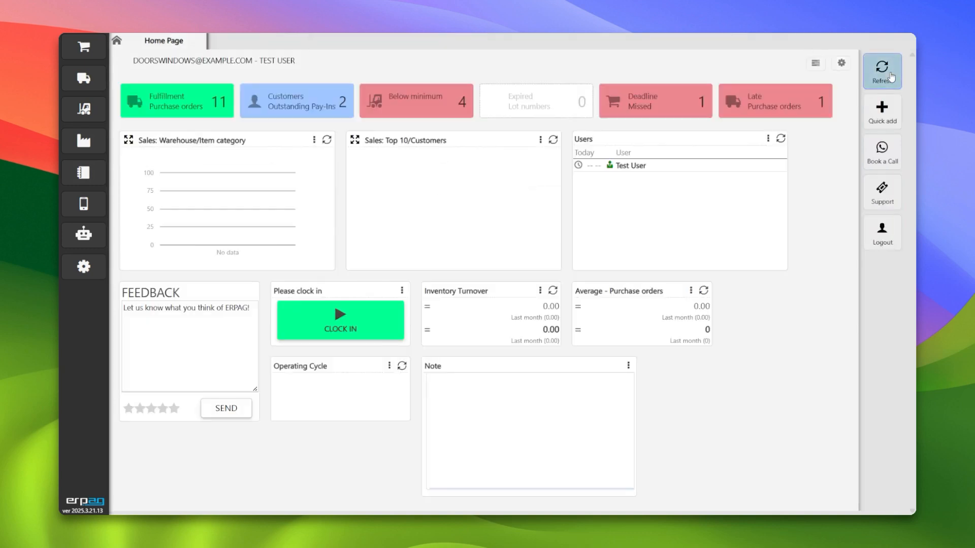
# - Open the Inventory/Stock list report and browse the current item quantities
pyautogui.click(91, 55)
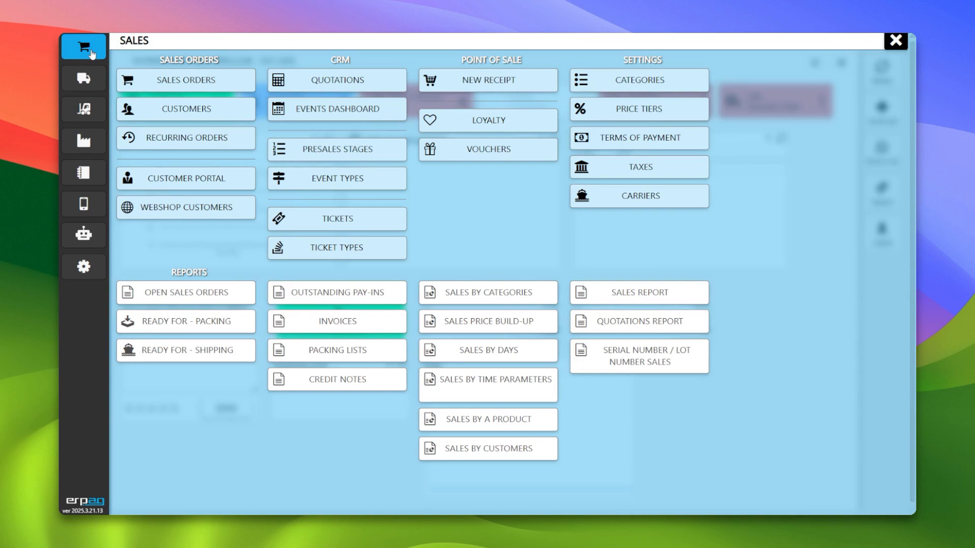
pyautogui.click(87, 111)
pyautogui.click(175, 283)
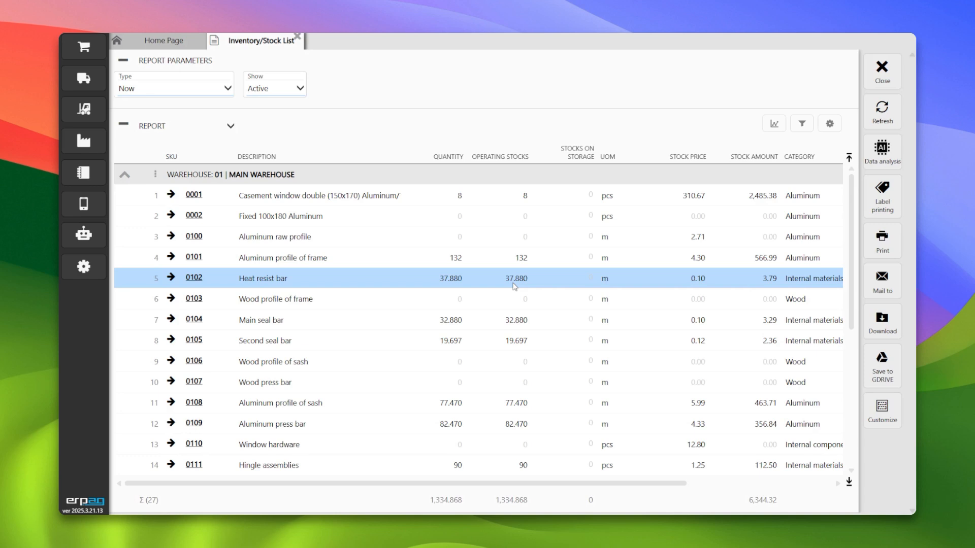
pyautogui.click(391, 341)
pyautogui.scroll(-2, 388, 376)
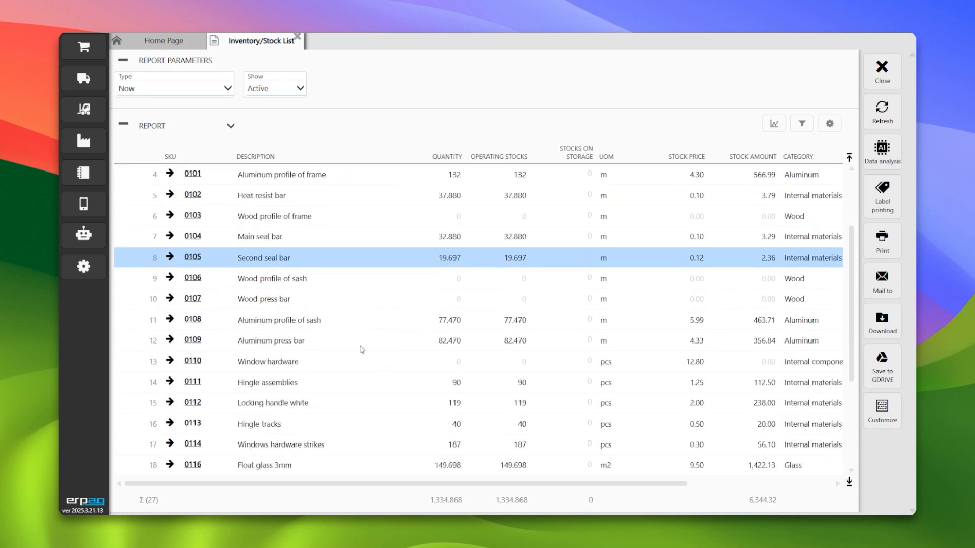
# - Create a new purchase order with supplier Central Canadian Glass Ltd
pyautogui.click(84, 77)
pyautogui.click(200, 82)
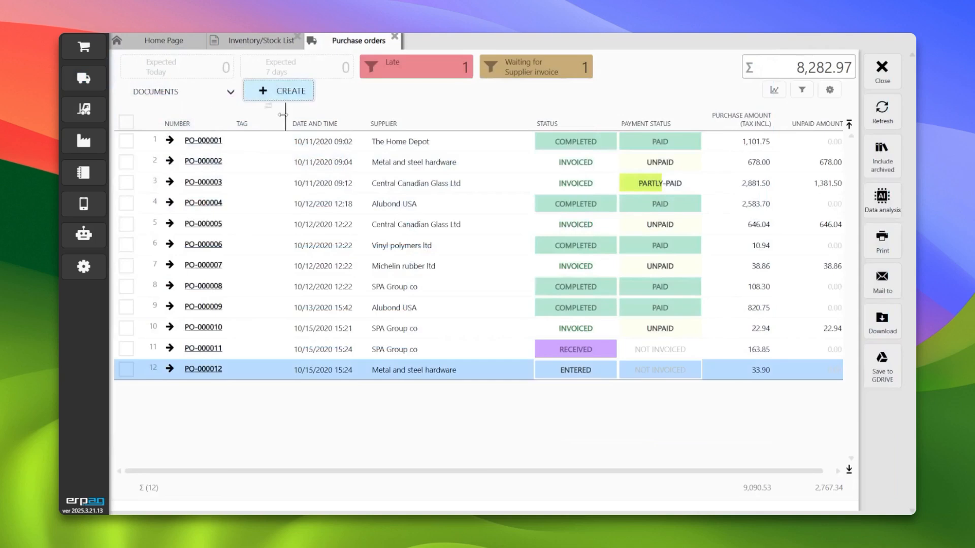
pyautogui.click(279, 91)
pyautogui.click(179, 150)
pyautogui.click(318, 201)
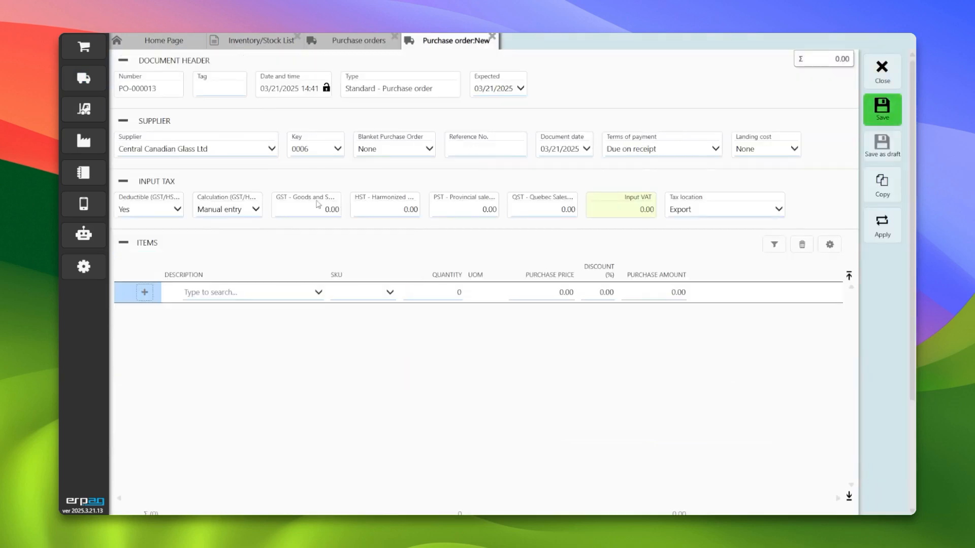
# - Add 20 m2 of Float glass 3mm to the purchase order and save it
pyautogui.click(259, 299)
pyautogui.scroll(-2, 261, 342)
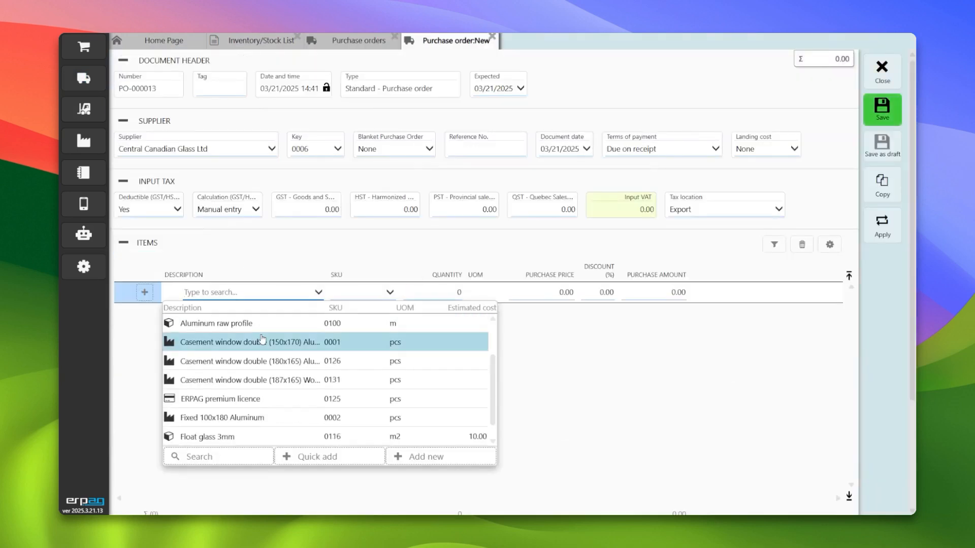
pyautogui.write('gla')
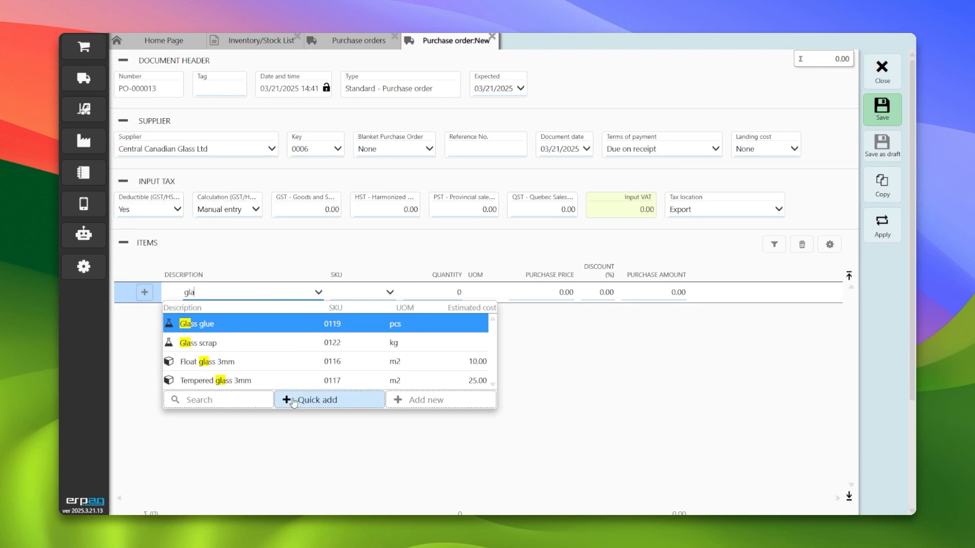
pyautogui.click(247, 362)
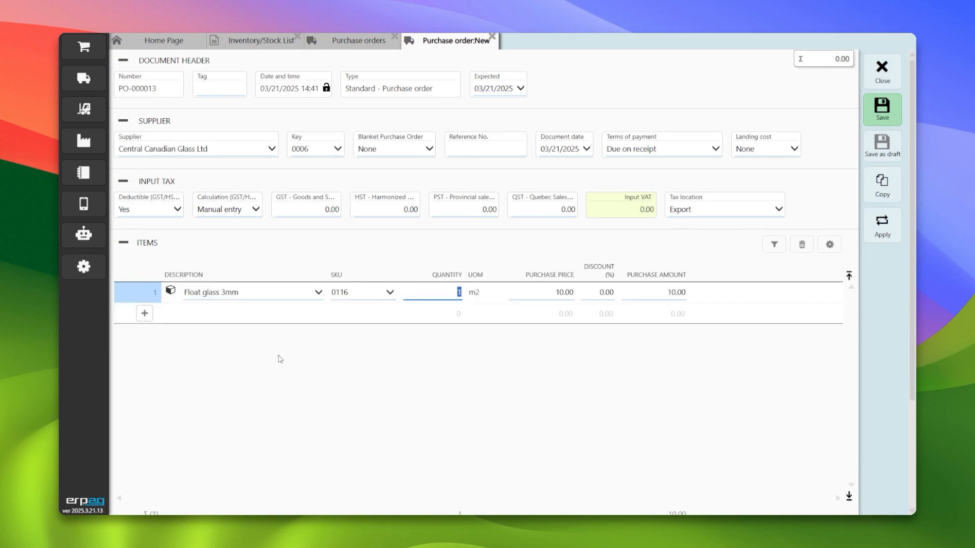
pyautogui.write('20')
pyautogui.press('Tab')
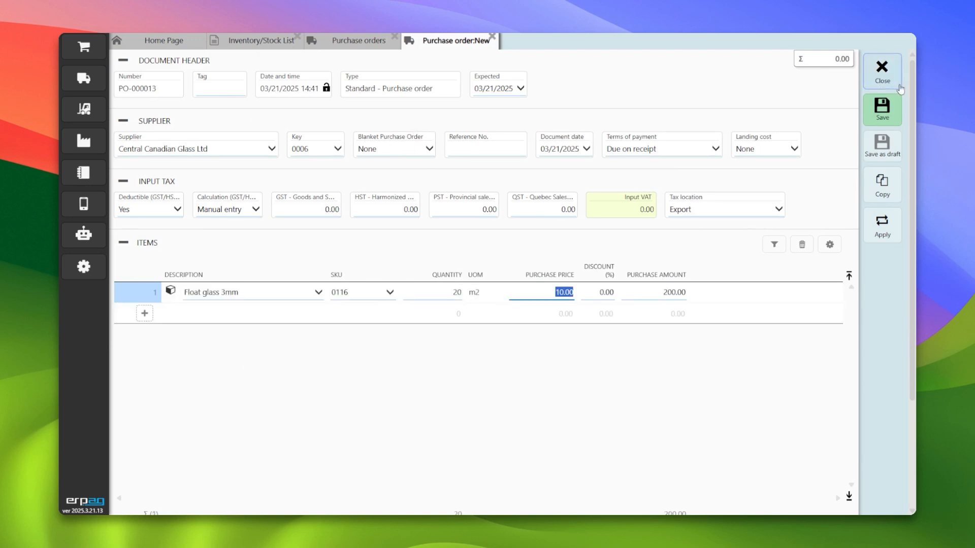
pyautogui.click(882, 109)
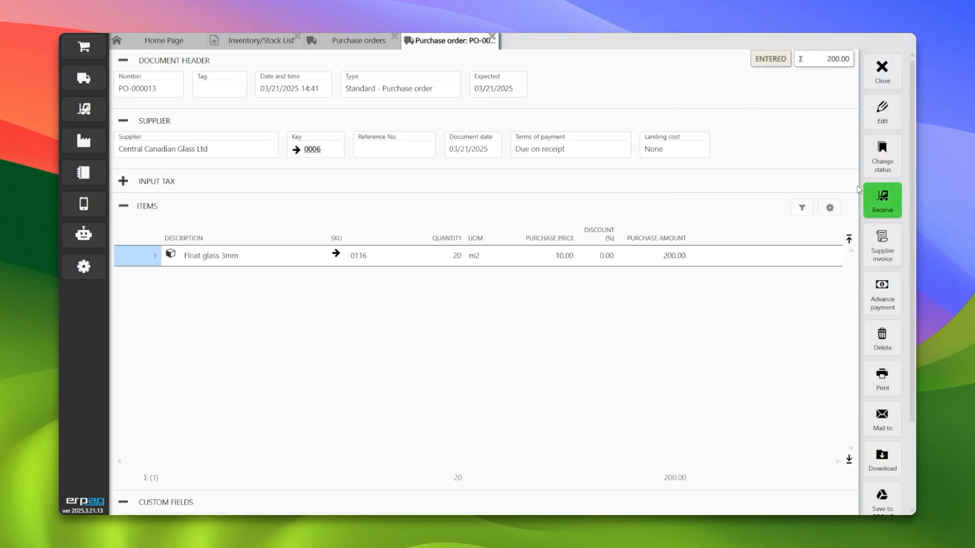
# - Receive the purchase order's goods and post the goods received note
pyautogui.click(882, 200)
pyautogui.click(882, 109)
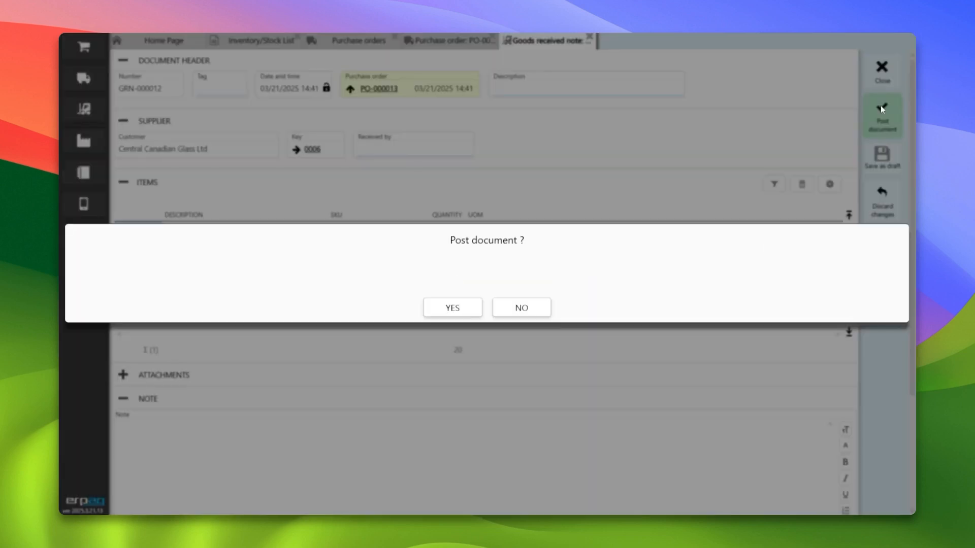
pyautogui.click(470, 310)
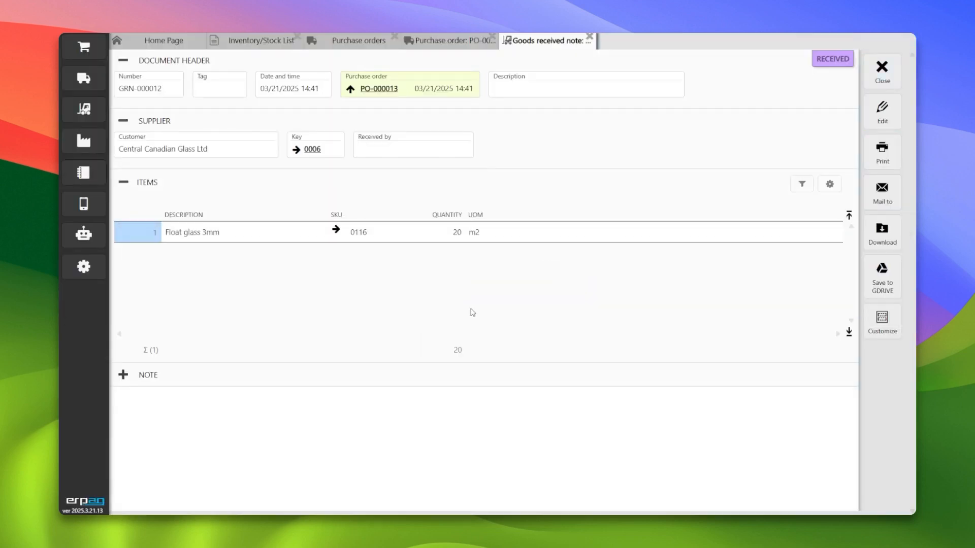
# - Refresh the stock list, filter descriptions by "glas", and open the Float glass 3mm stock card
pyautogui.click(85, 110)
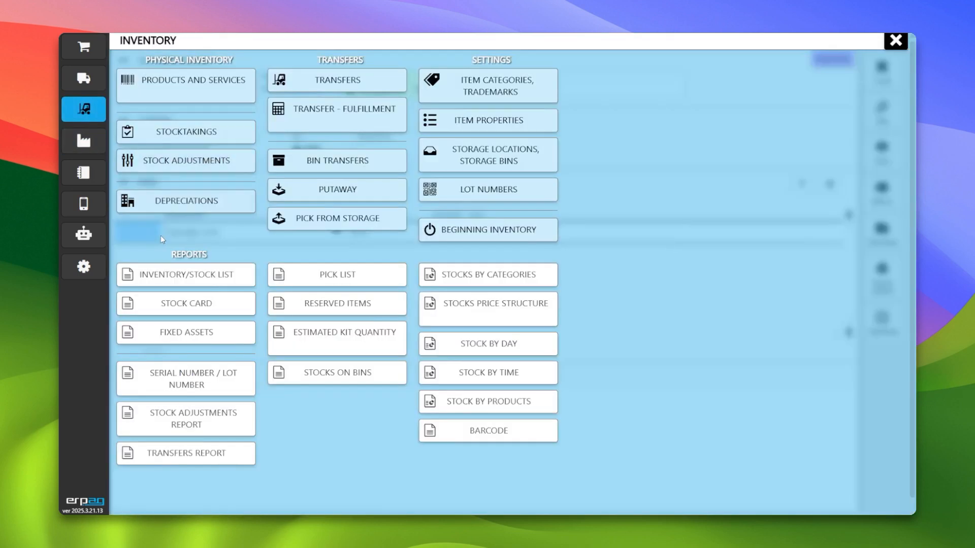
pyautogui.click(192, 278)
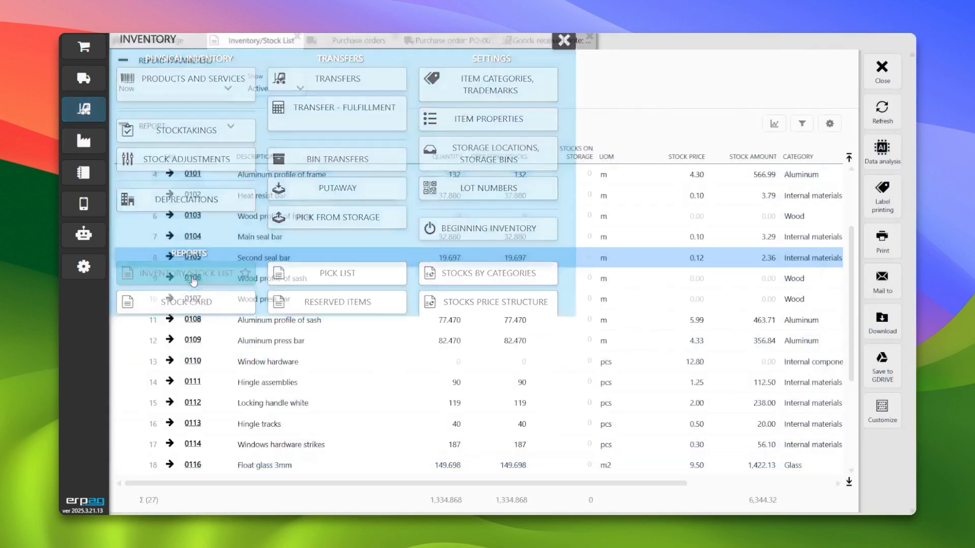
pyautogui.click(882, 109)
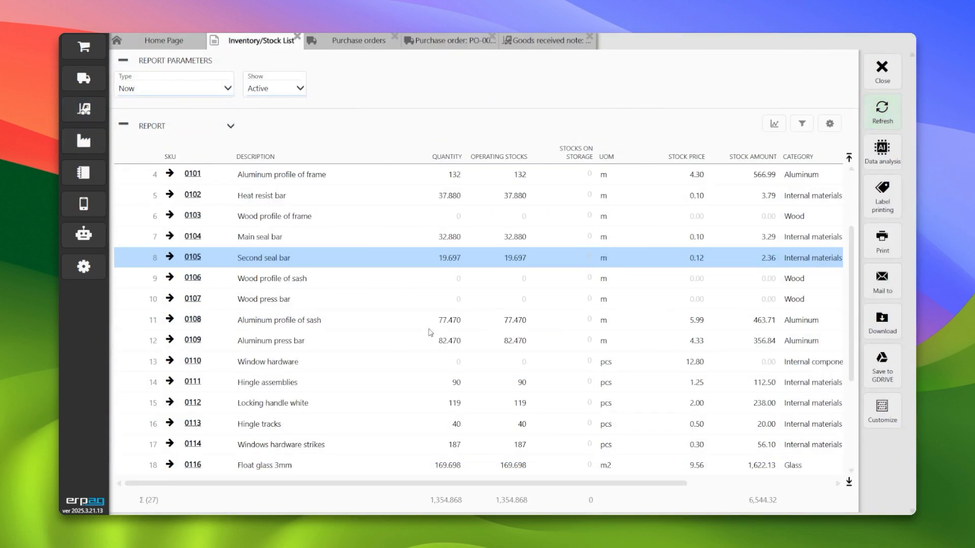
pyautogui.scroll(-4, 386, 370)
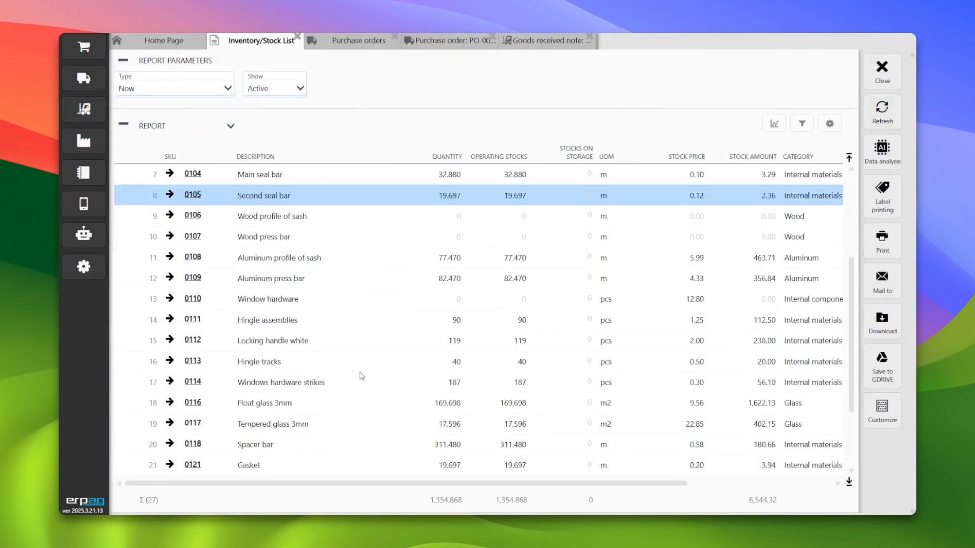
pyautogui.click(287, 143)
pyautogui.write('glas')
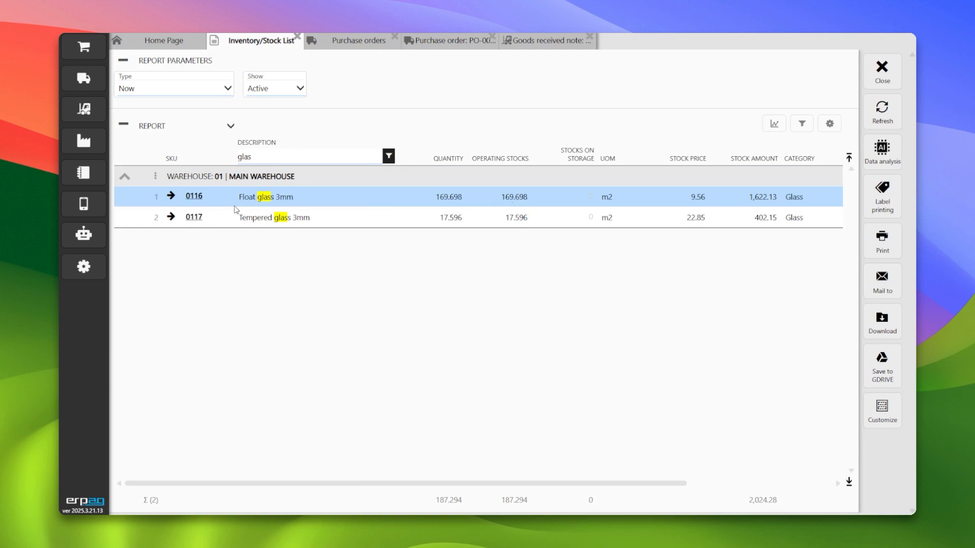
pyautogui.click(194, 197)
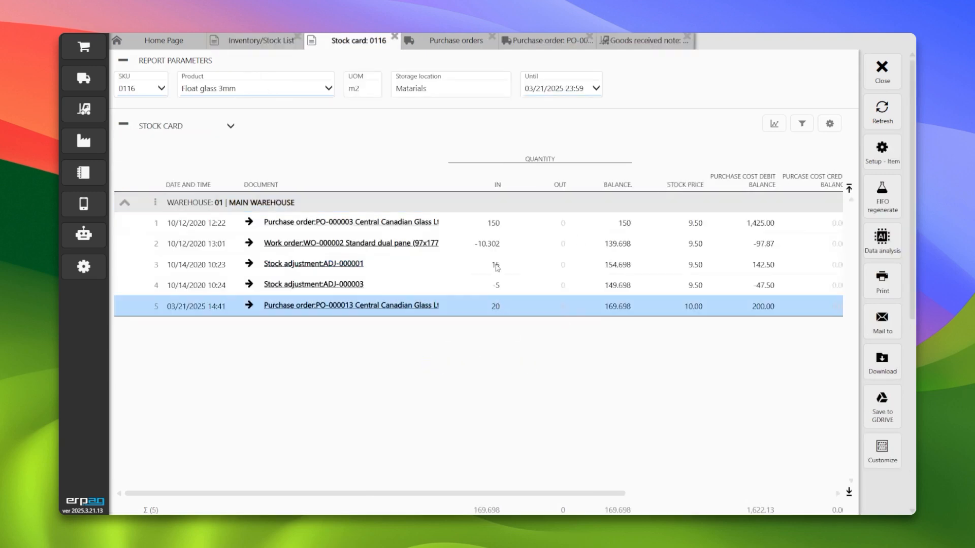
# - Close the stock card, purchase order, goods received note and stock list tabs
pyautogui.click(881, 74)
pyautogui.click(373, 39)
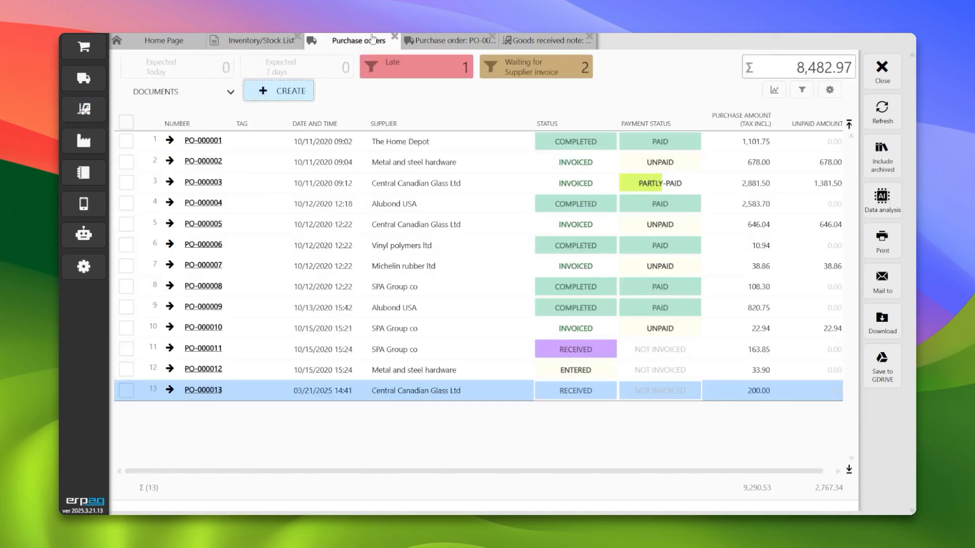
pyautogui.click(394, 37)
pyautogui.click(394, 36)
pyautogui.click(395, 37)
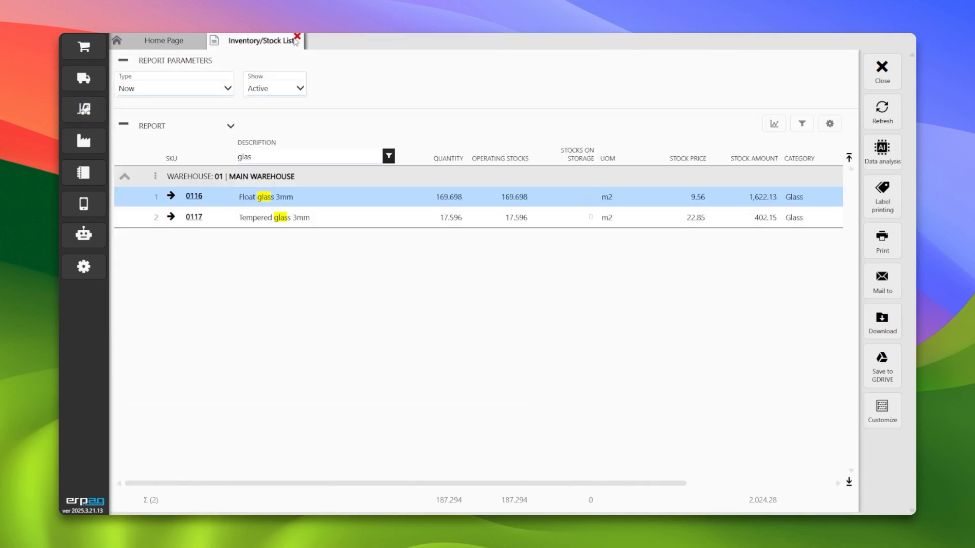
pyautogui.click(297, 37)
# - Open the Bin transfers document list from the inventory menu
pyautogui.click(68, 47)
pyautogui.click(85, 106)
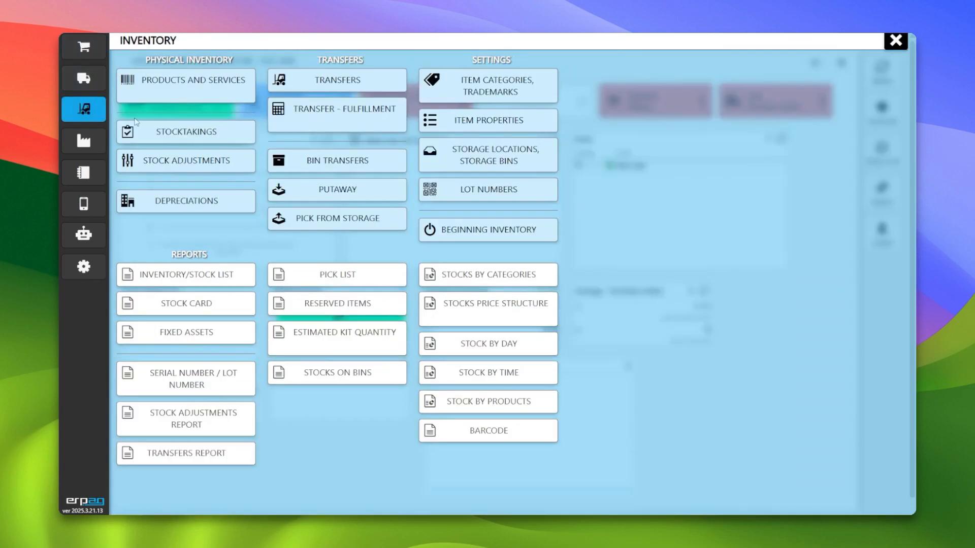
pyautogui.click(358, 166)
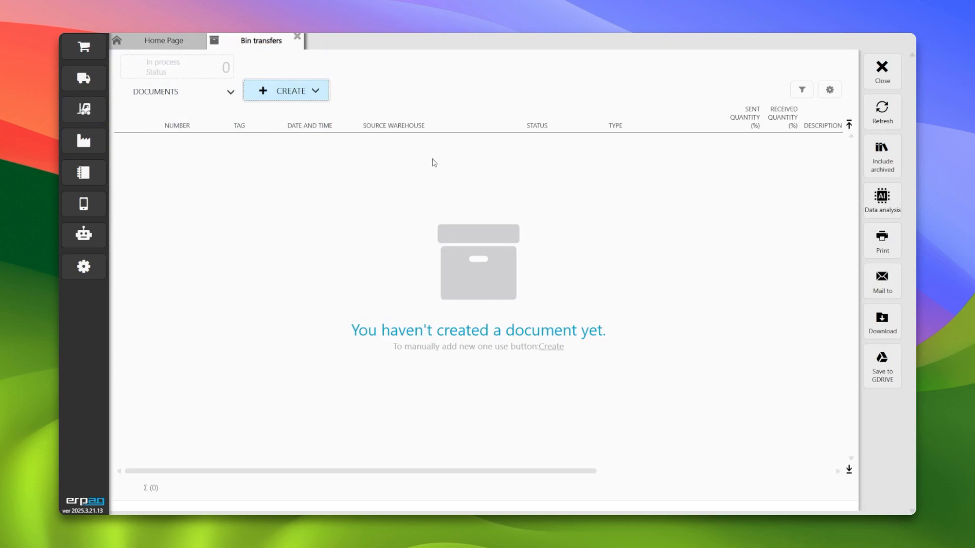
# - Create a Put in storage bin transfer and add Float glass 3mm with a quantity of 100
pyautogui.click(290, 93)
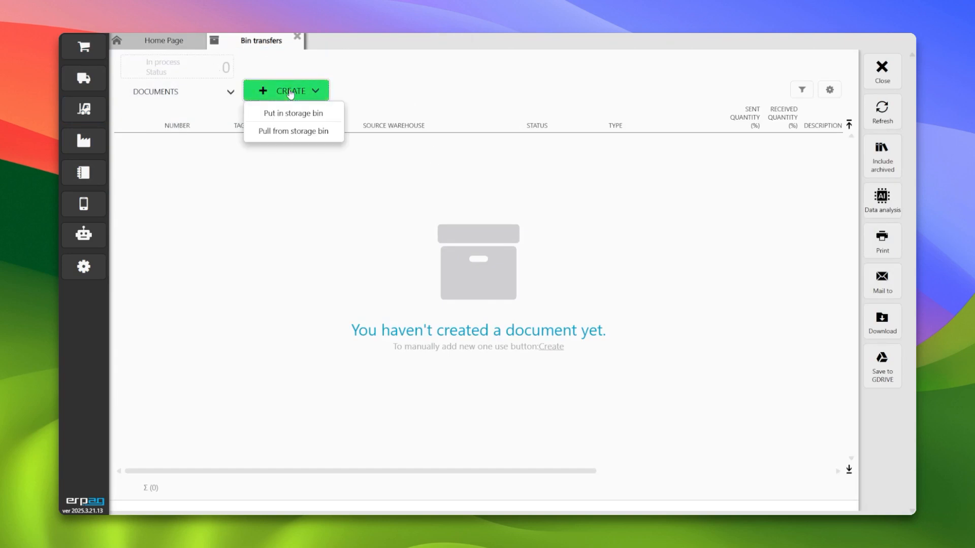
pyautogui.click(318, 115)
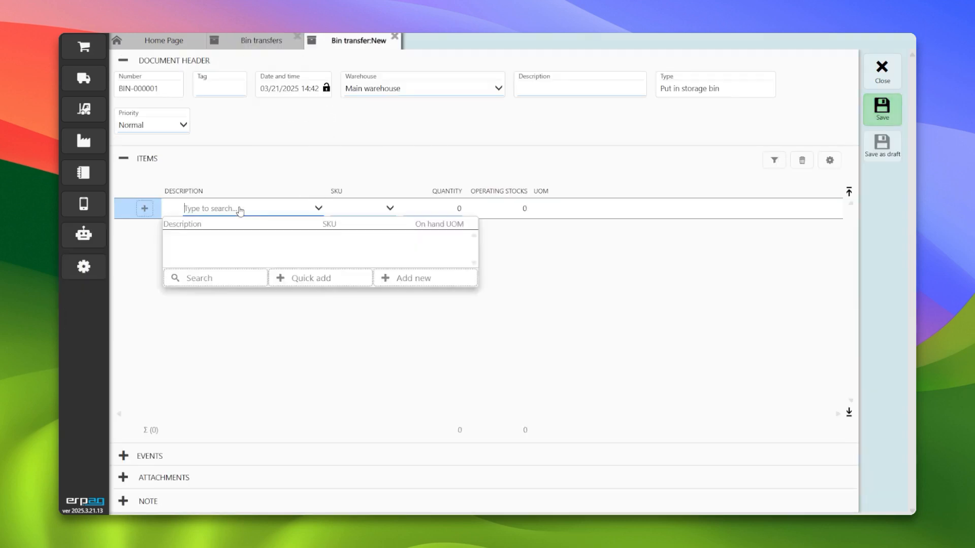
pyautogui.write('gla')
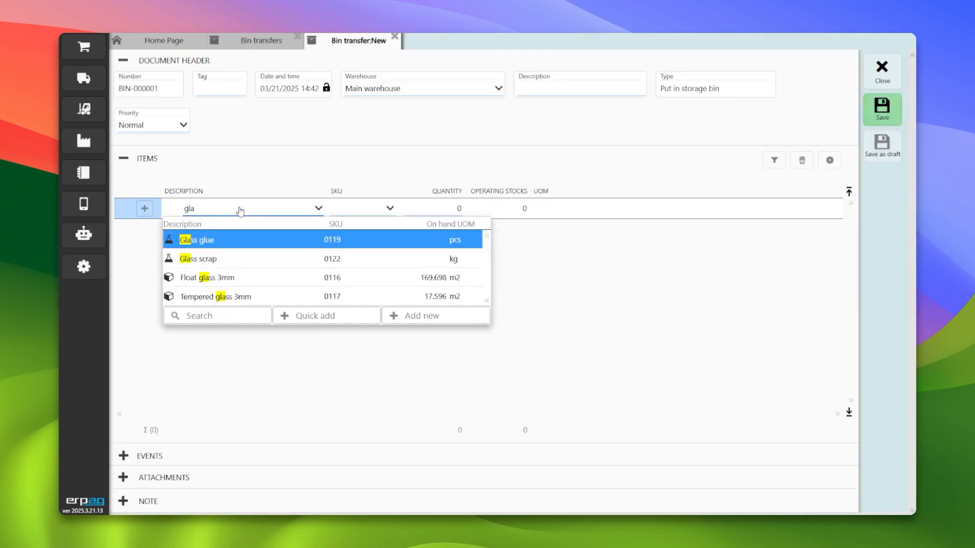
pyautogui.click(236, 283)
pyautogui.write('10')
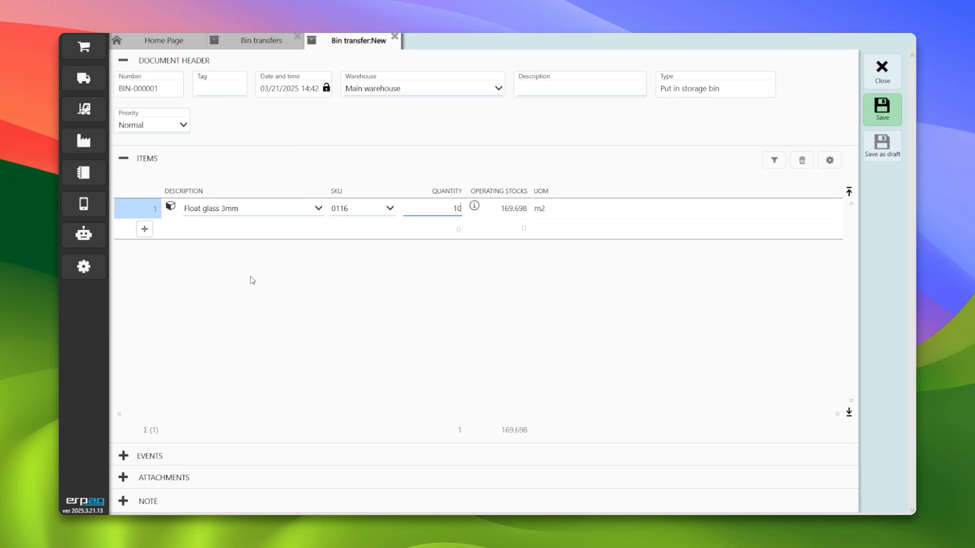
pyautogui.write('0')
pyautogui.press('Tab')
# - Open the item's stock details to review its storage bin breakdown in the Main warehouse
pyautogui.click(473, 207)
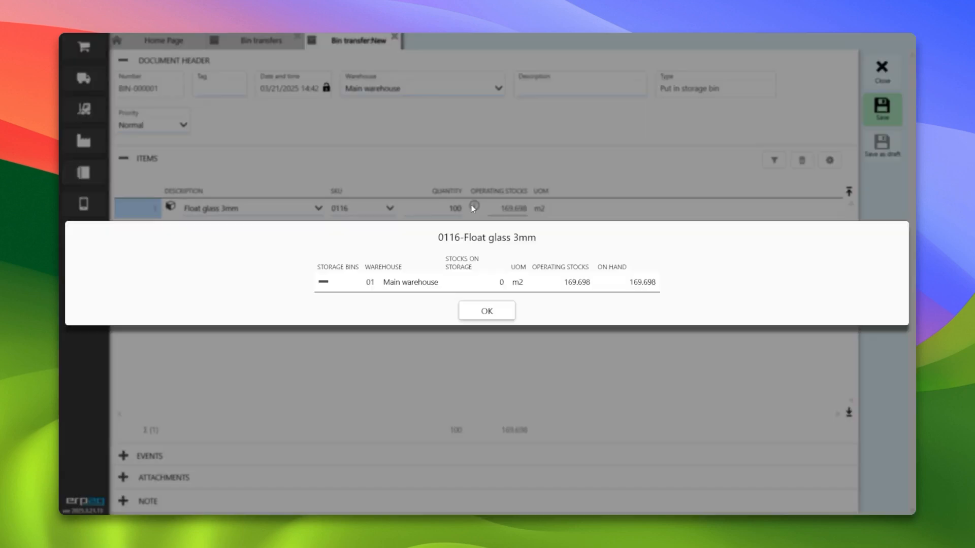
pyautogui.click(323, 282)
pyautogui.click(486, 311)
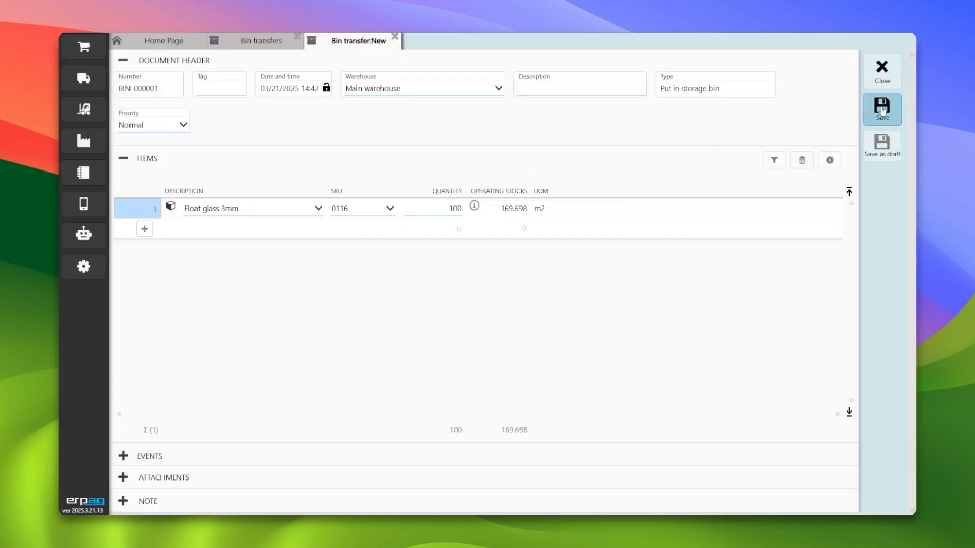
# - Set the Float glass 3mm quantity to 50 and save the bin transfer
pyautogui.click(436, 209)
pyautogui.write('50')
pyautogui.press('Tab')
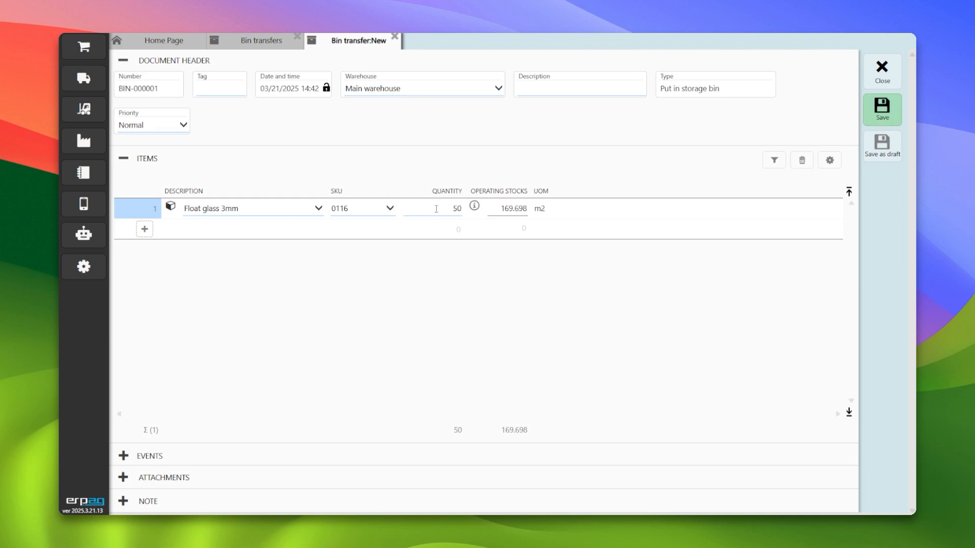
pyautogui.click(882, 108)
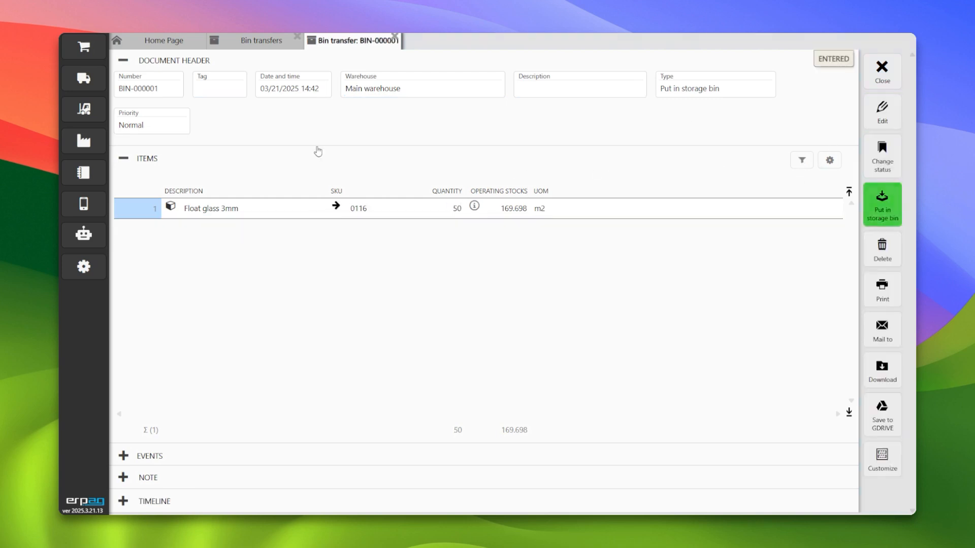
# - Put 10 m2 of Float glass 3mm into Glass sheet storage rack 01, post the put-away document and close it
pyautogui.click(883, 206)
pyautogui.click(564, 172)
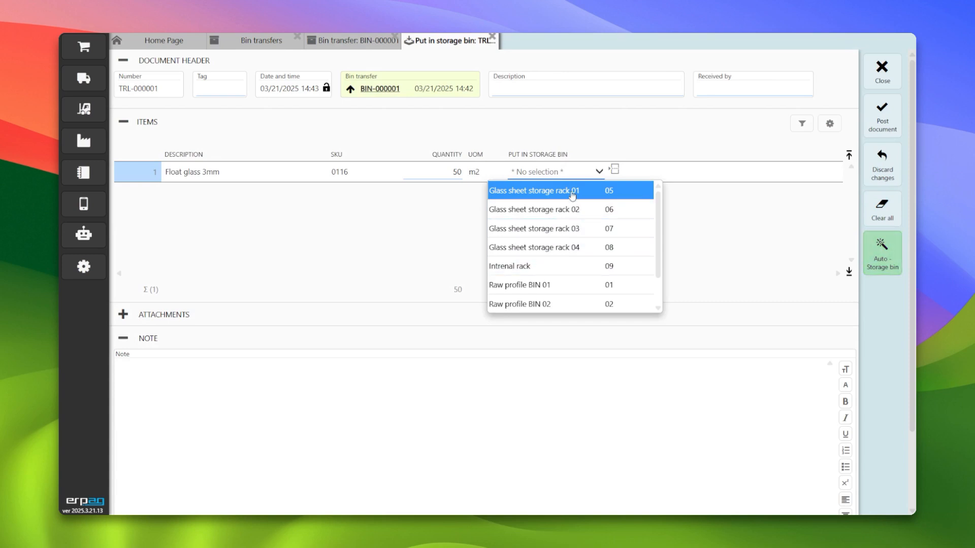
pyautogui.click(513, 190)
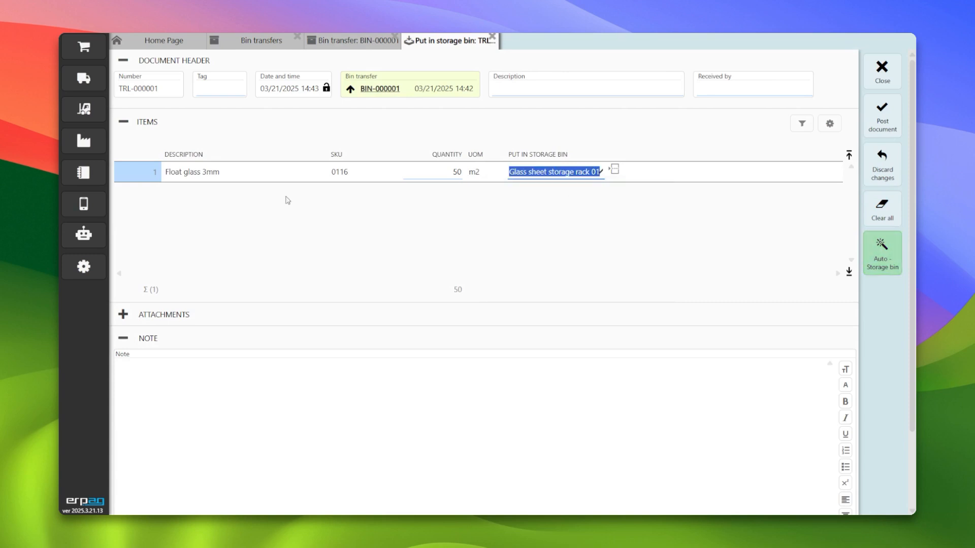
pyautogui.click(444, 172)
pyautogui.write('10')
pyautogui.press('Tab')
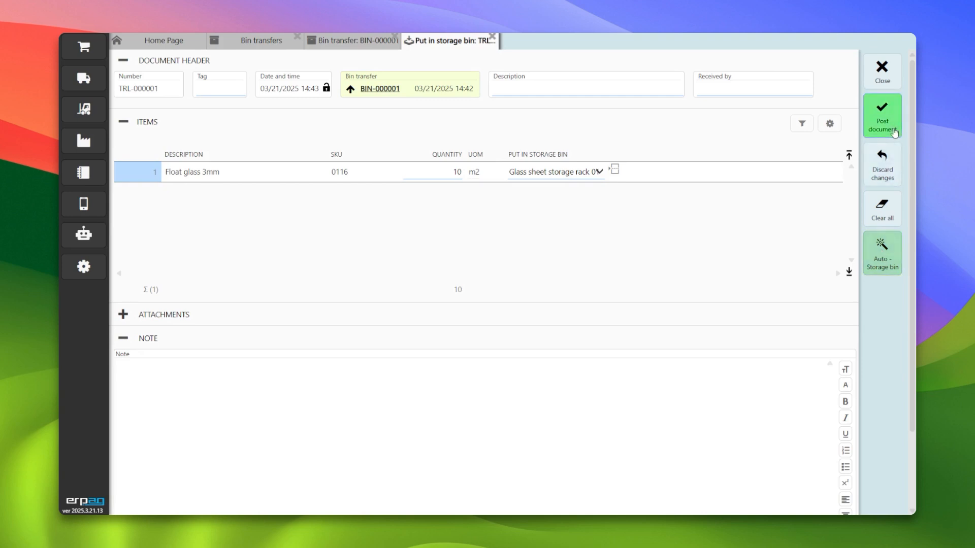
pyautogui.click(882, 116)
pyautogui.click(452, 308)
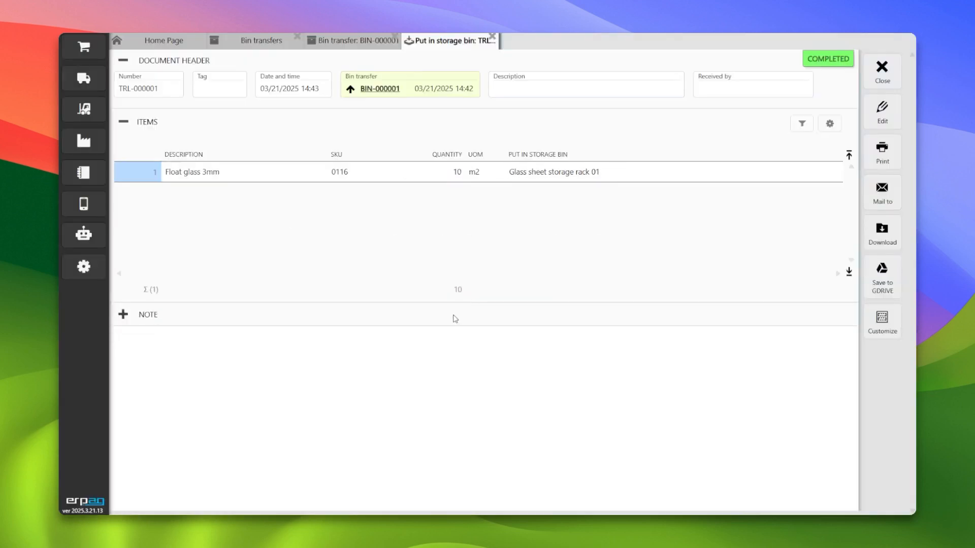
pyautogui.click(883, 71)
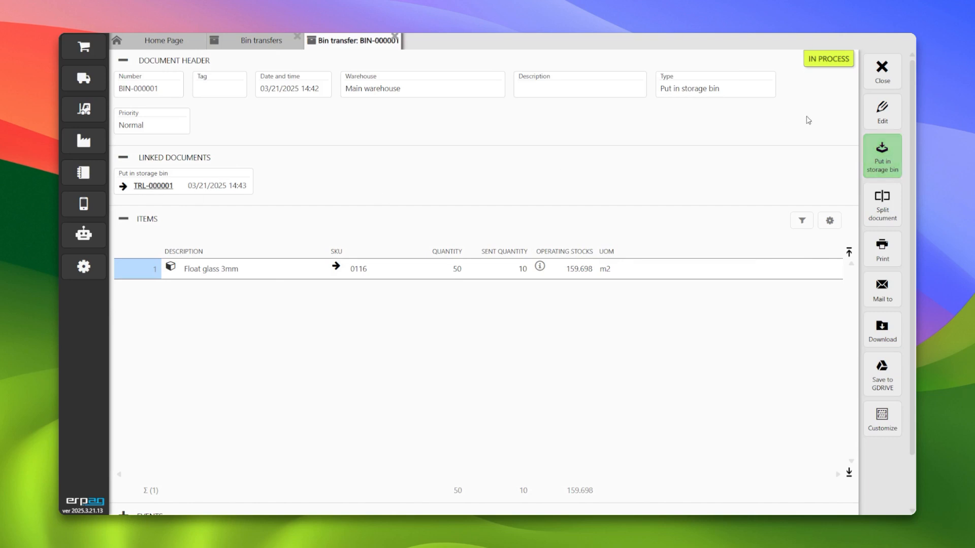
# - Start another put-away from the bin transfer and split its Float glass line into two lines of 20
pyautogui.click(885, 148)
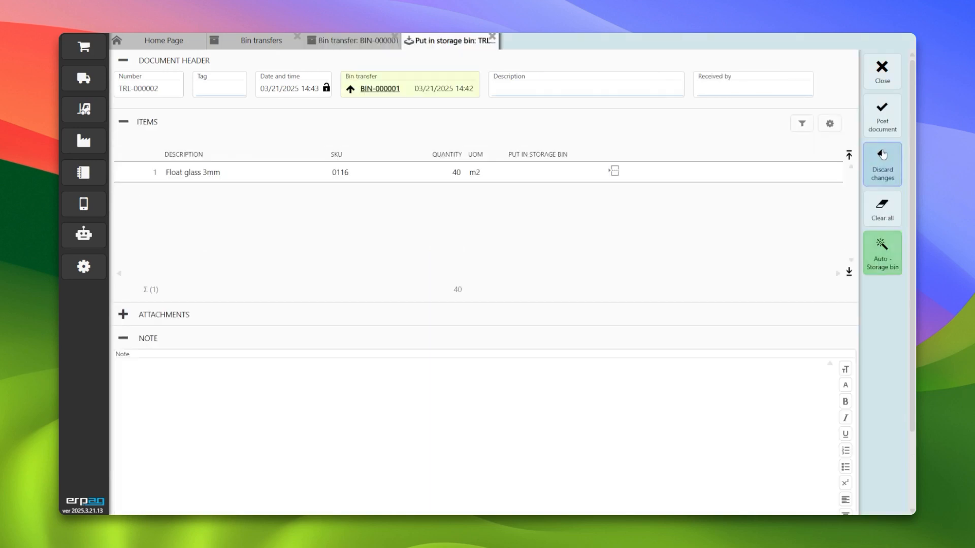
pyautogui.click(442, 171)
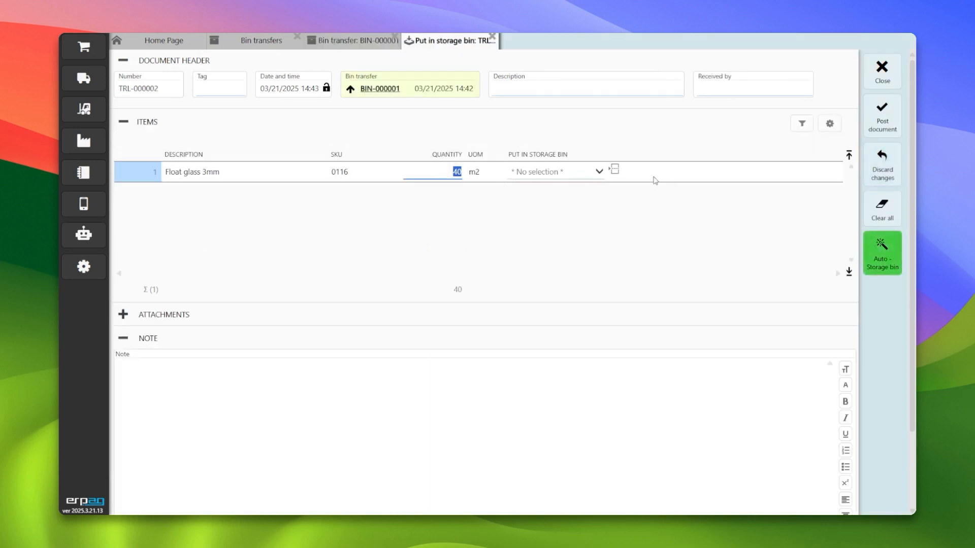
pyautogui.click(613, 171)
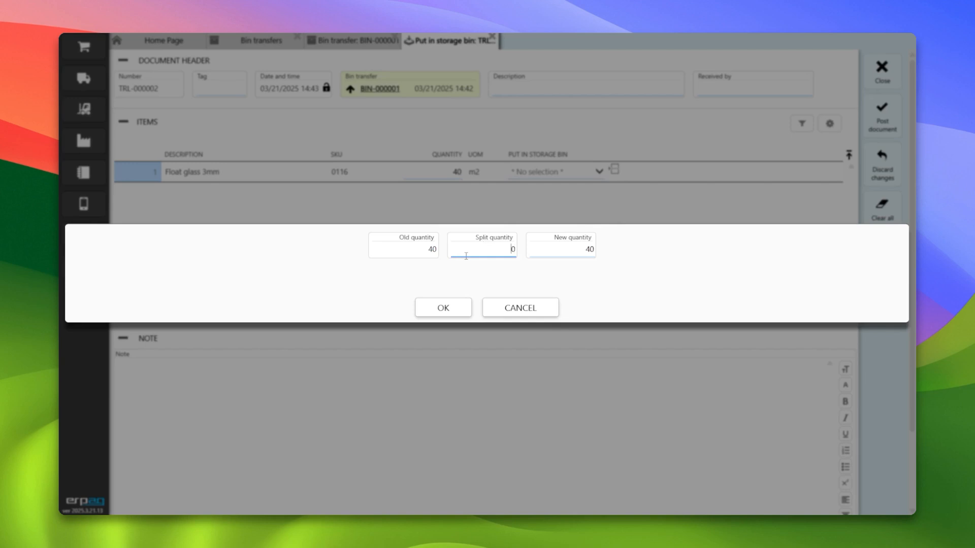
pyautogui.press('Tab')
pyautogui.click(459, 307)
# - Assign Glass sheet storage rack 02 to the first line and Glass sheet storage rack 03 to the second
pyautogui.click(587, 172)
pyautogui.click(556, 210)
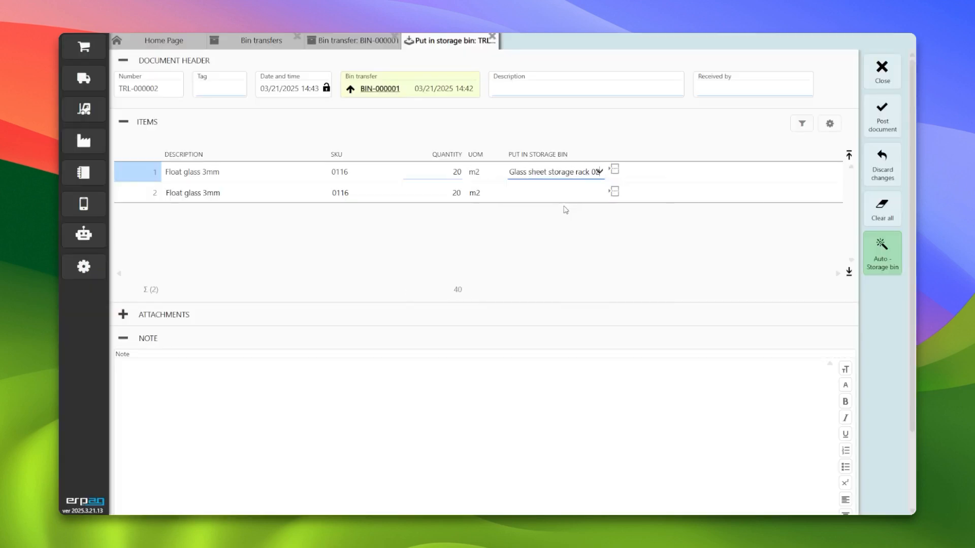
pyautogui.click(559, 196)
pyautogui.click(564, 248)
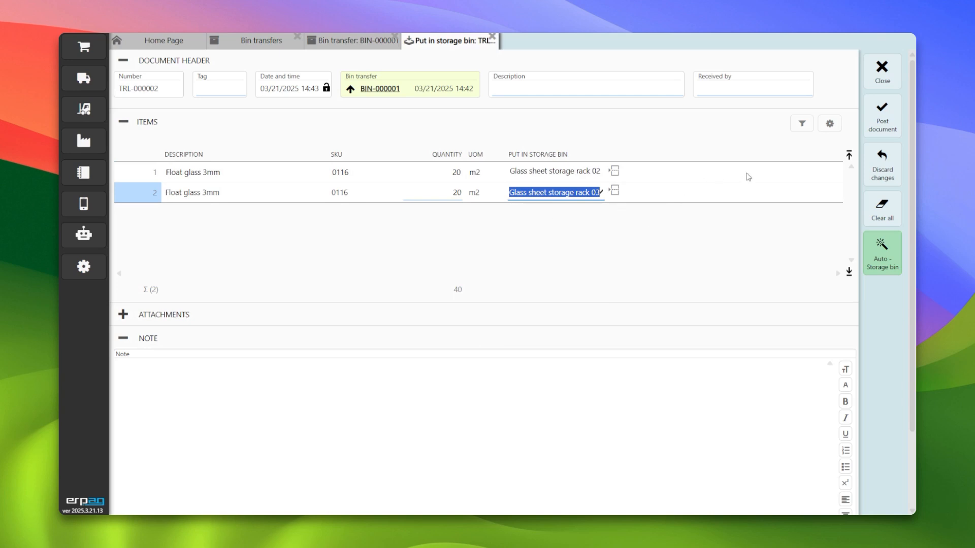
# - Try to post the put-away document with 20 m2 per rack
pyautogui.click(892, 129)
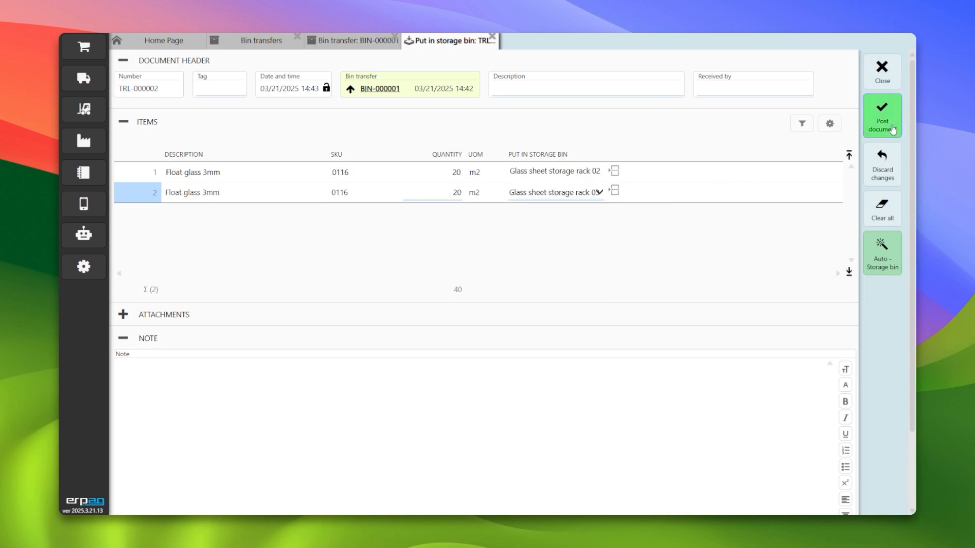
pyautogui.click(452, 307)
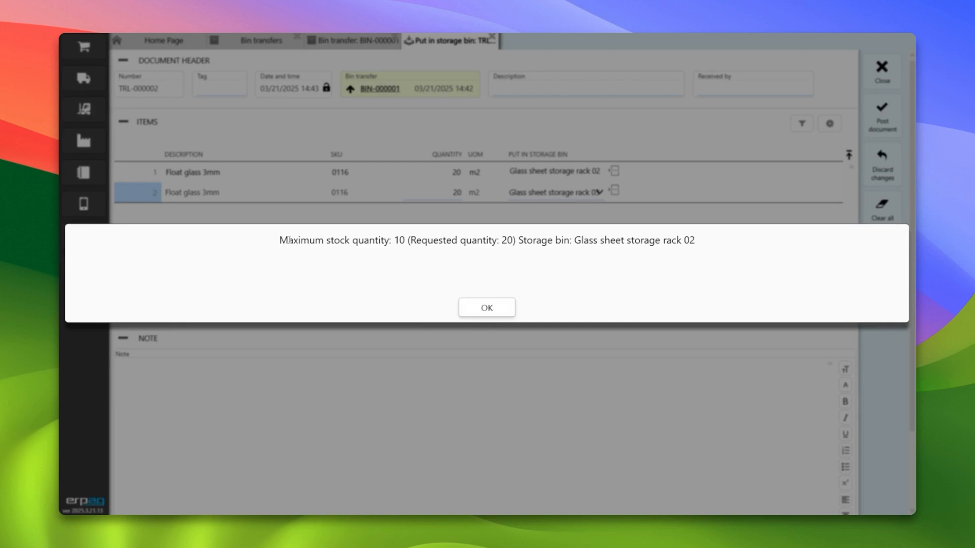
pyautogui.moveTo(275, 241); pyautogui.dragTo(697, 249)
pyautogui.click(411, 241)
pyautogui.click(532, 242)
pyautogui.click(702, 248)
pyautogui.click(487, 308)
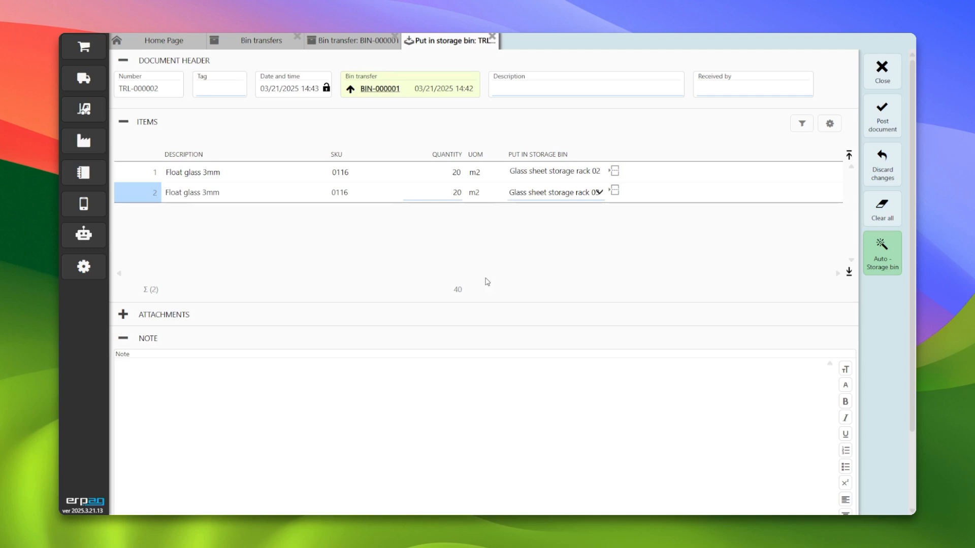
# - Set both put-away lines to 10 m2 and post the put-away document
pyautogui.click(451, 181)
pyautogui.press('Return')
pyautogui.press('Tab')
pyautogui.click(879, 118)
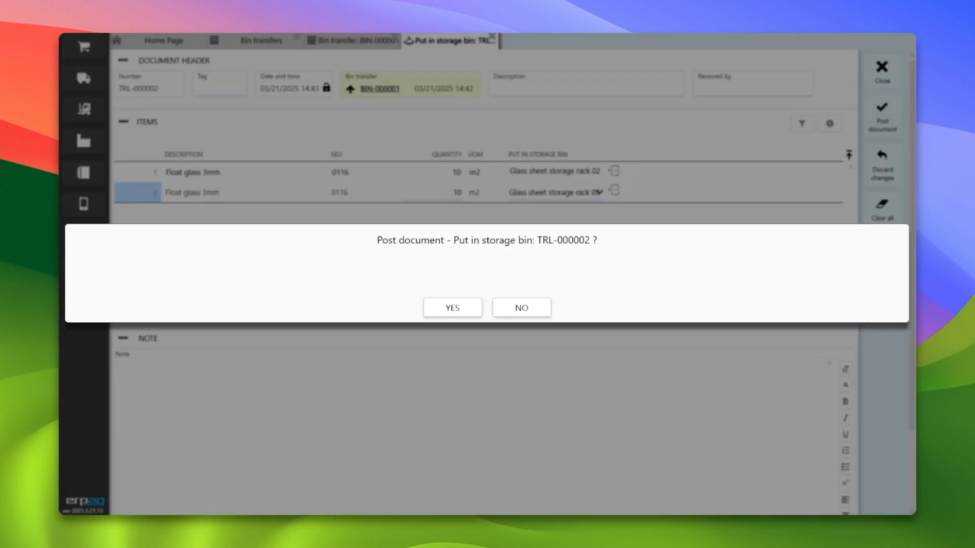
pyautogui.click(468, 309)
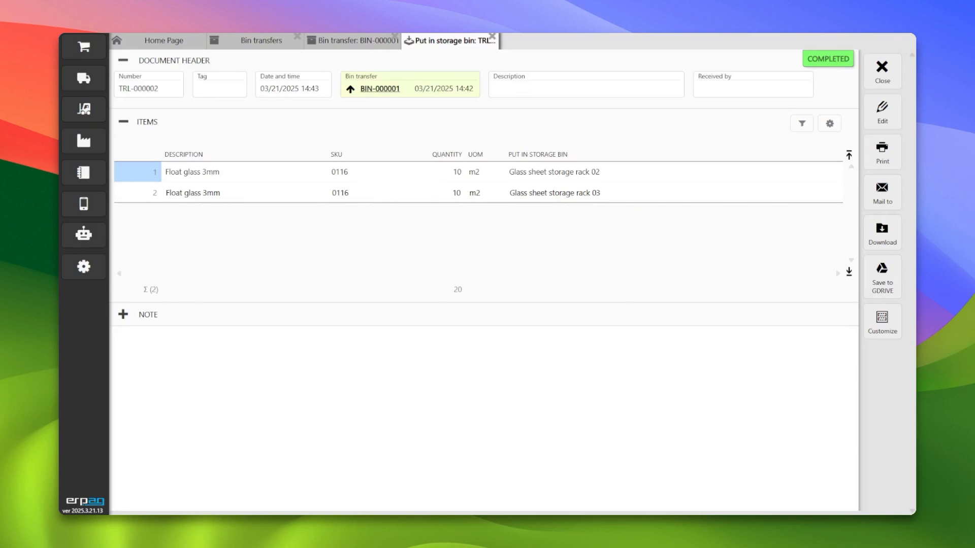
# - Close the put-away, bin transfer and bin transfers list tabs
pyautogui.click(881, 71)
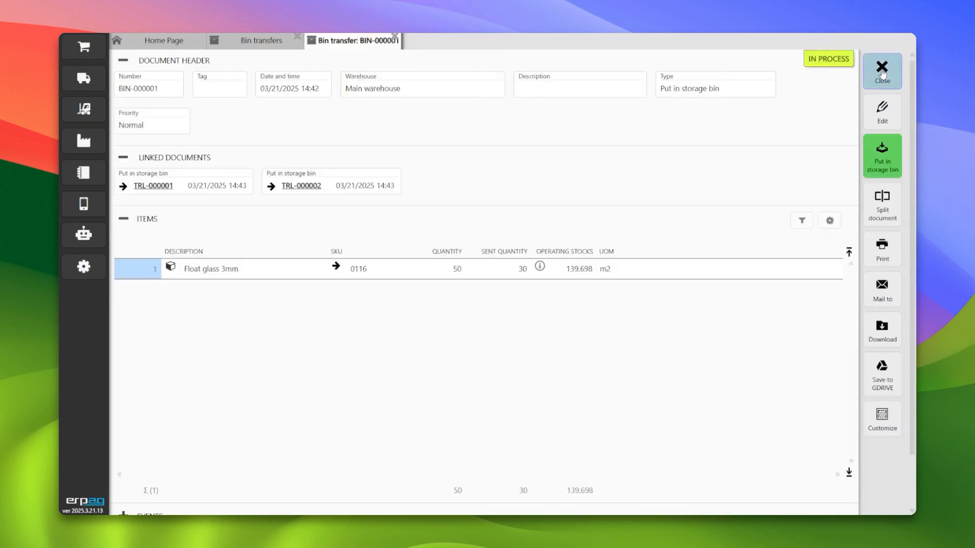
pyautogui.click(882, 71)
pyautogui.click(882, 71)
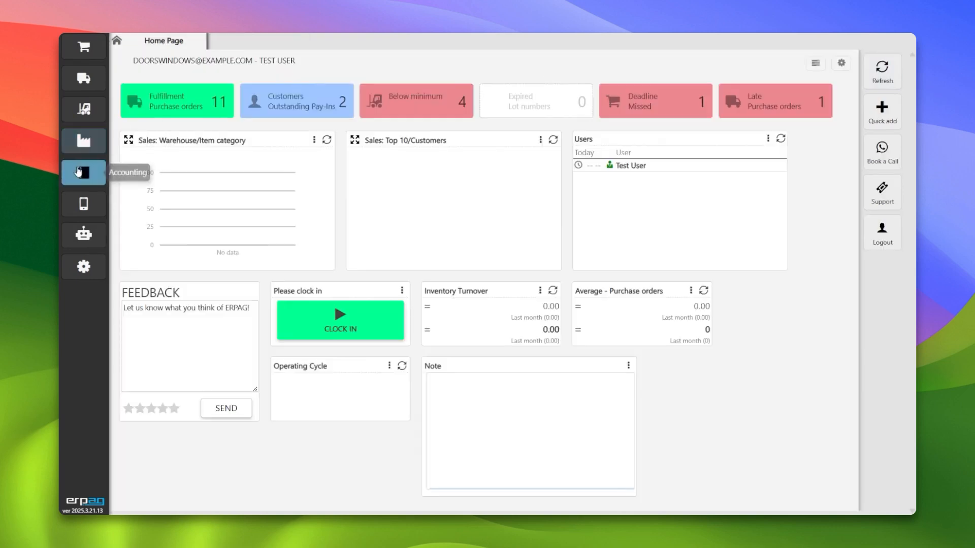
# - Open the inventory stock list and inspect Float glass 3mm's stock on storage broken down by bin
pyautogui.click(83, 109)
pyautogui.click(184, 275)
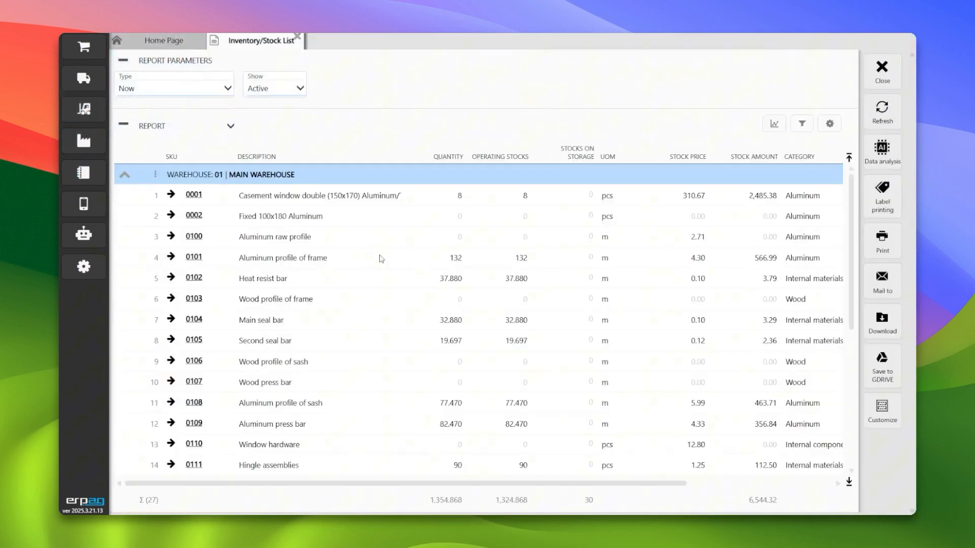
pyautogui.scroll(-4, 574, 296)
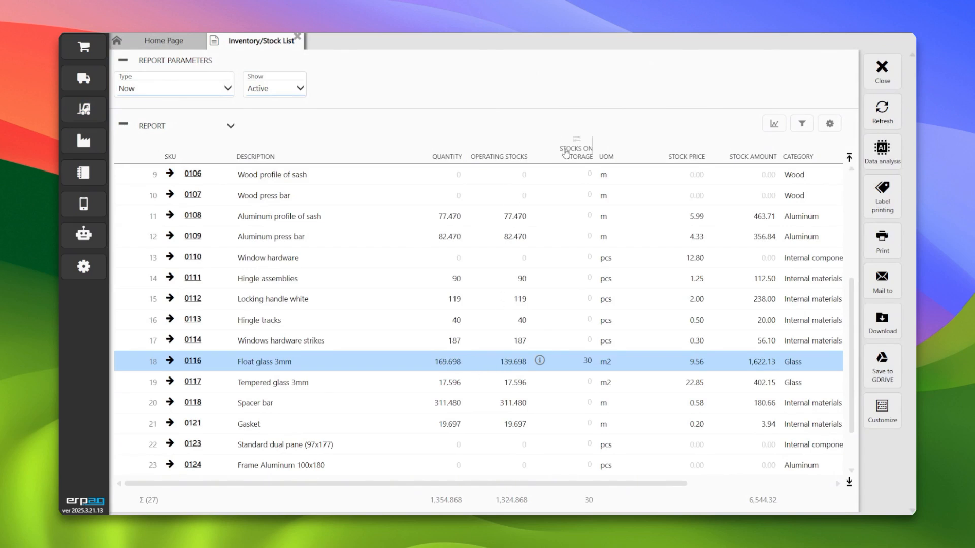
pyautogui.click(540, 361)
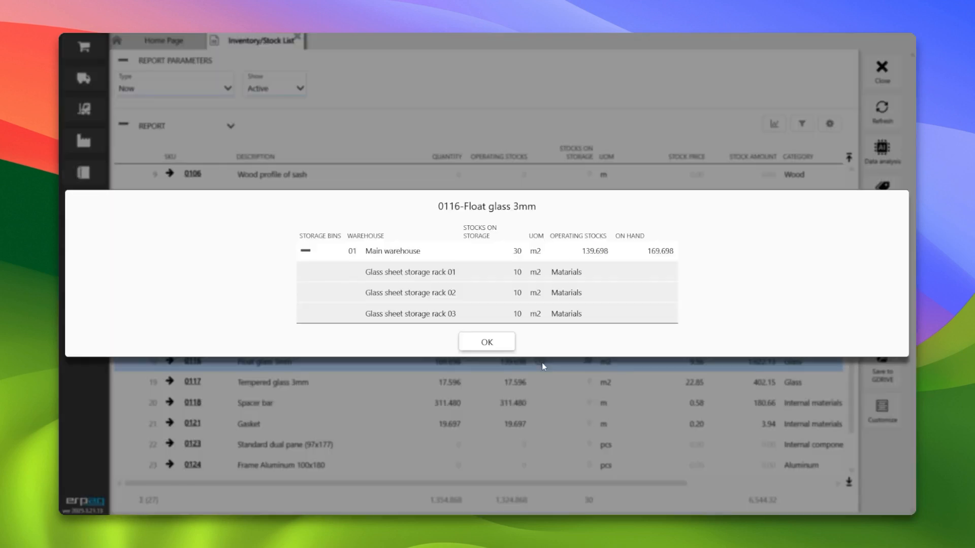
pyautogui.click(307, 251)
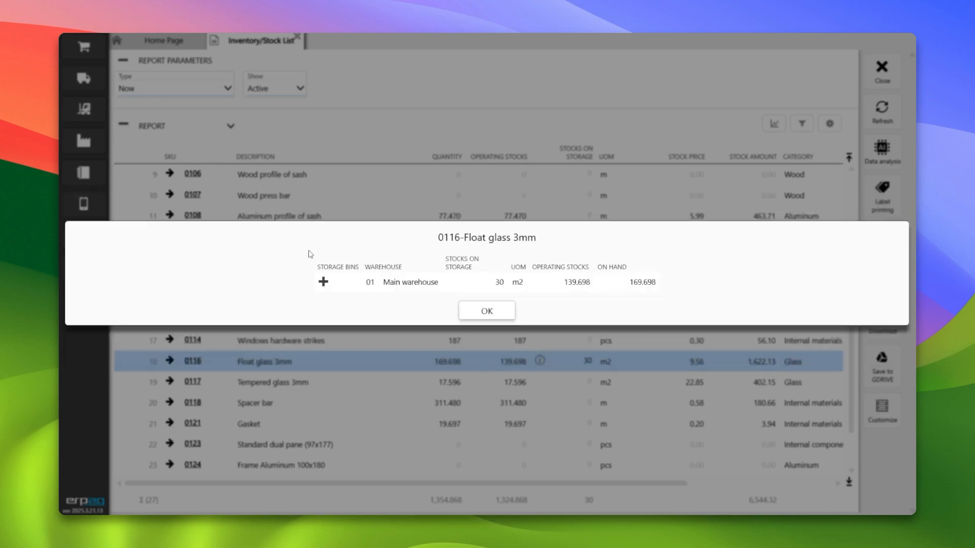
pyautogui.click(323, 279)
pyautogui.click(480, 345)
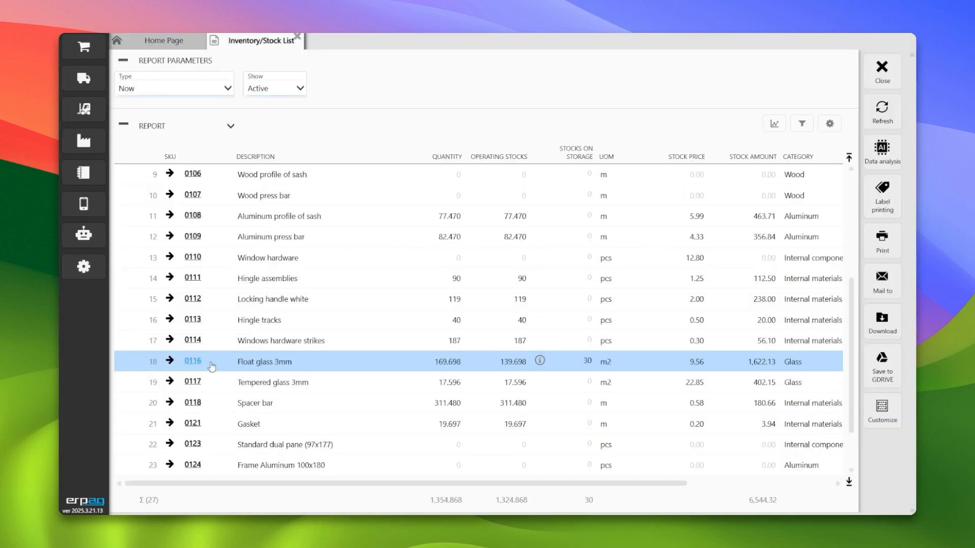
# - Open Products and services, filter descriptions by "glass", open Float glass 3mm and expand its on-hand breakdown by storage bin
pyautogui.click(84, 109)
pyautogui.click(185, 81)
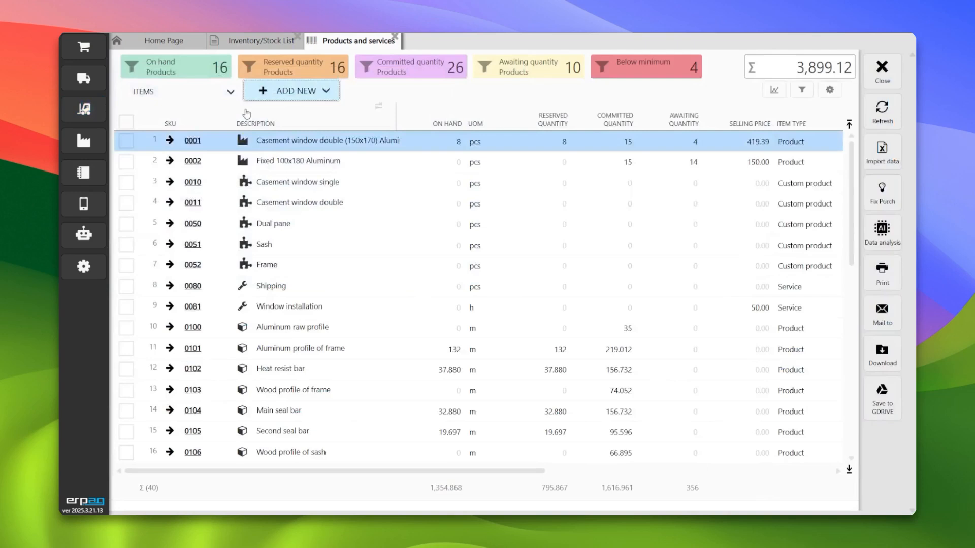
pyautogui.click(294, 121)
pyautogui.write('glass')
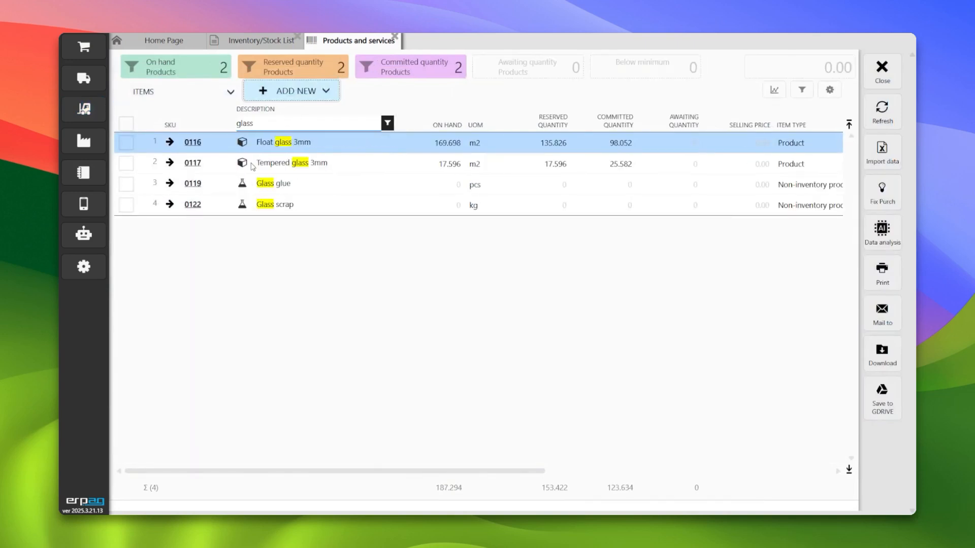
pyautogui.click(193, 142)
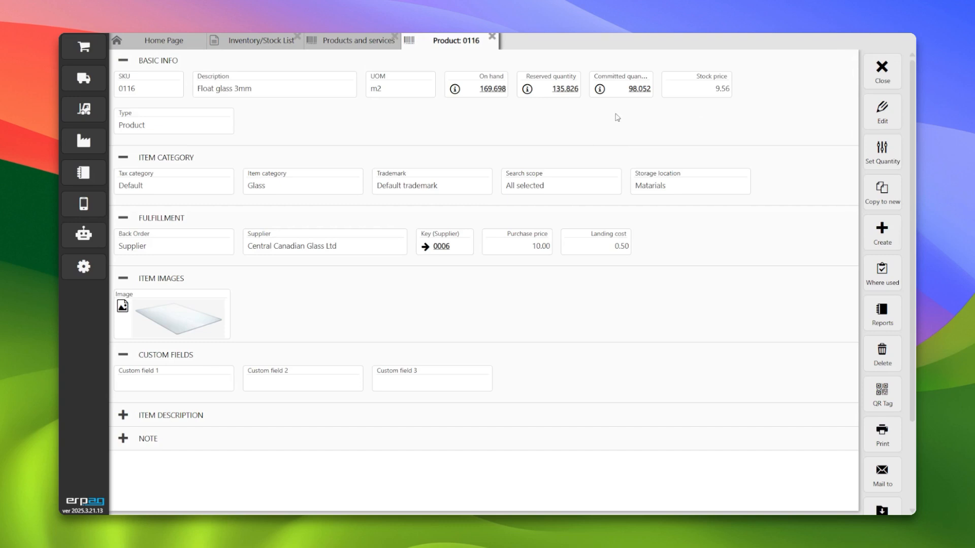
pyautogui.click(454, 89)
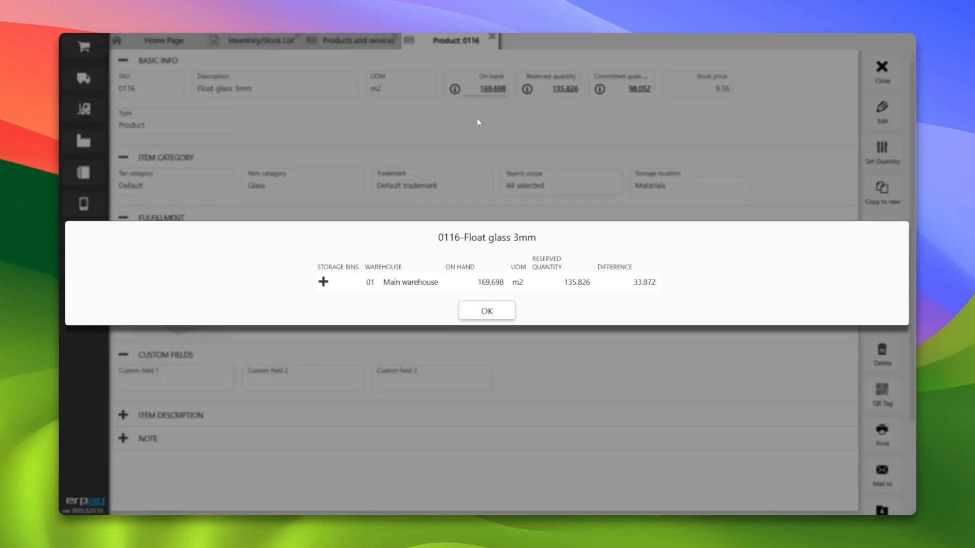
pyautogui.click(322, 282)
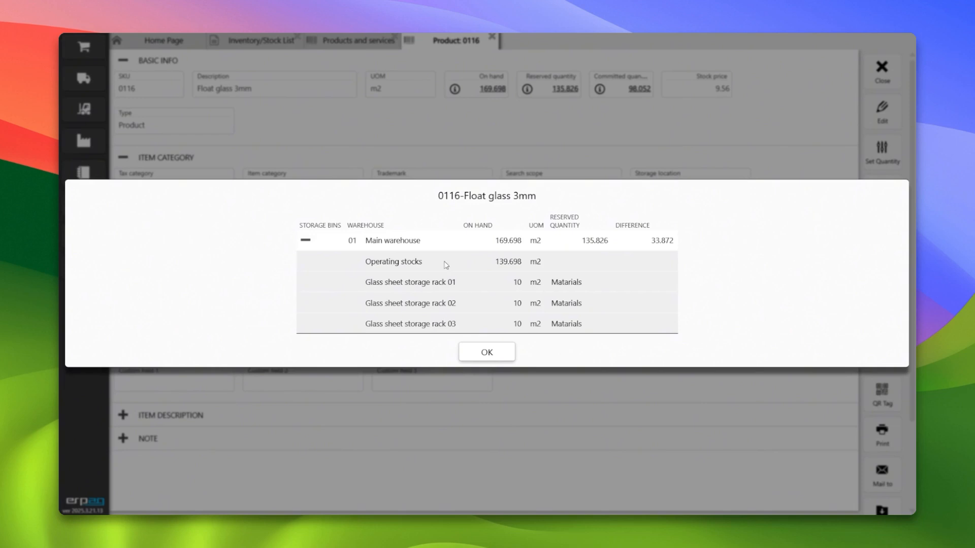
# - Close the bin breakdown dialog, the Float glass 3mm product tab and the Products and services list
pyautogui.doubleClick(499, 268)
pyautogui.click(503, 349)
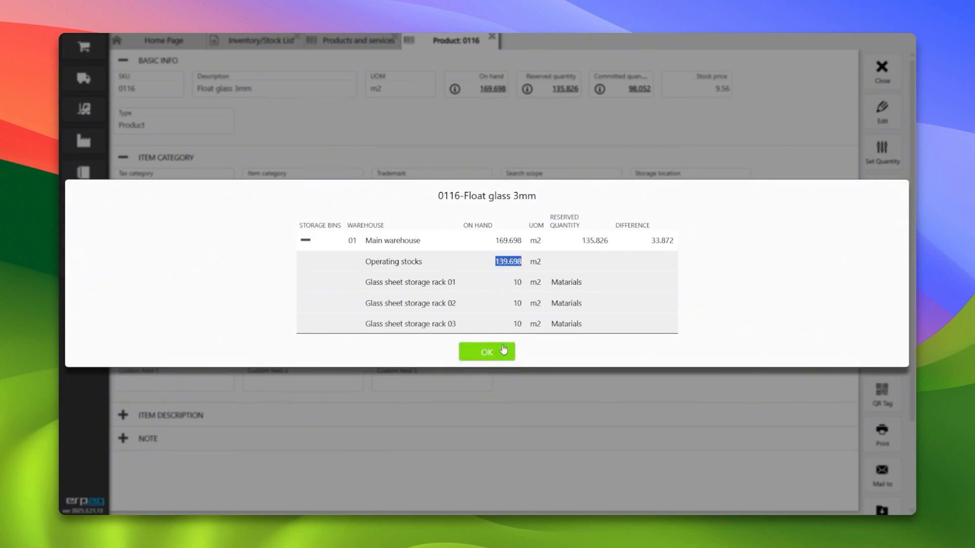
pyautogui.click(881, 71)
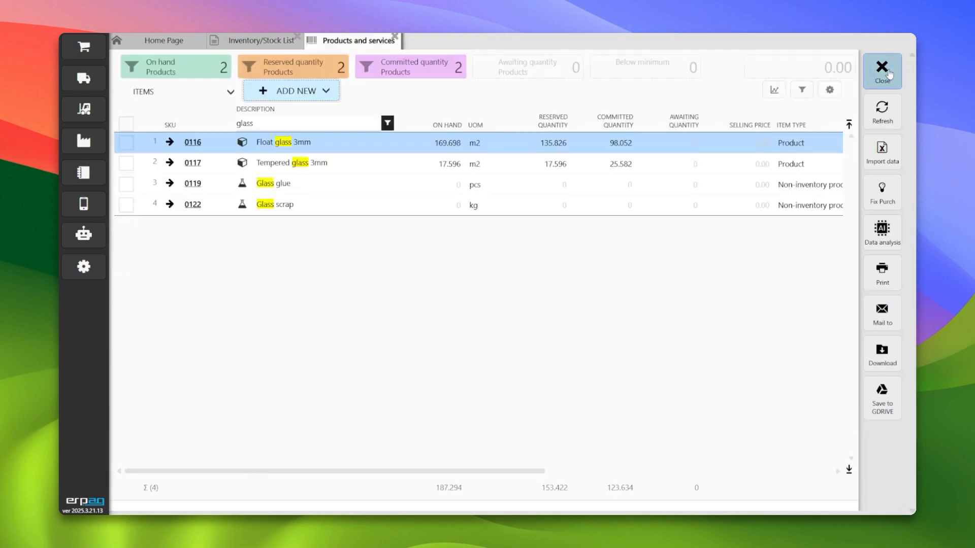
pyautogui.click(882, 71)
pyautogui.click(882, 71)
# - Open the Putaway report and inspect Float glass 3mm's stock on storage broken down by bin
pyautogui.click(84, 47)
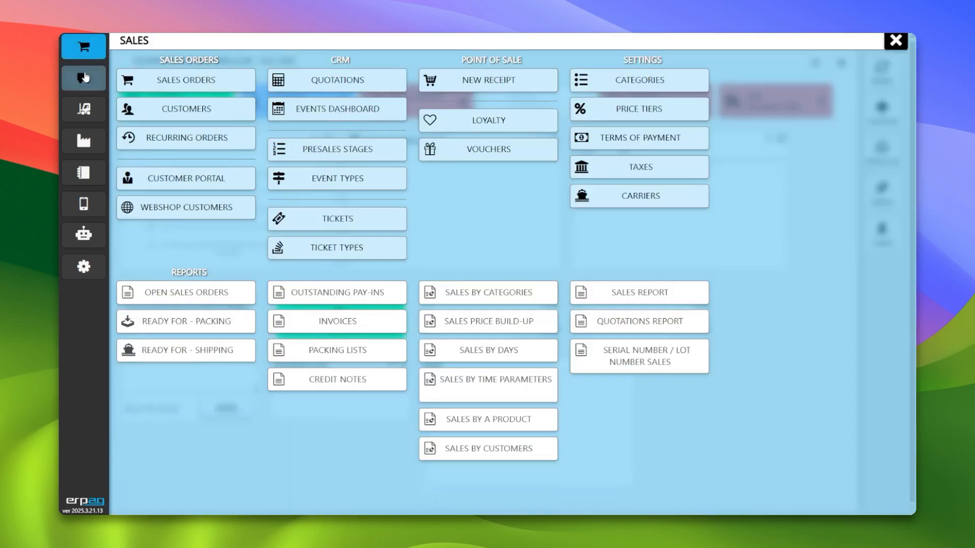
pyautogui.click(83, 105)
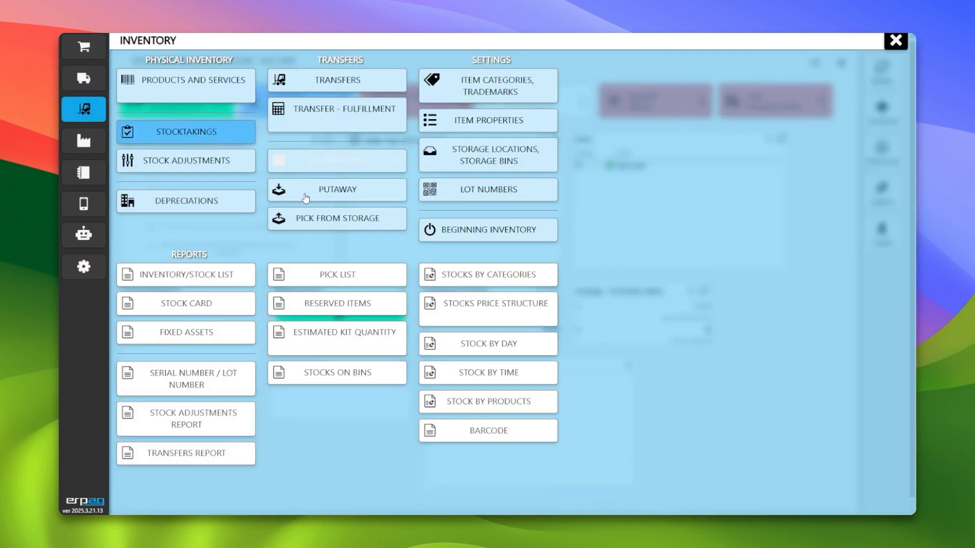
pyautogui.click(355, 198)
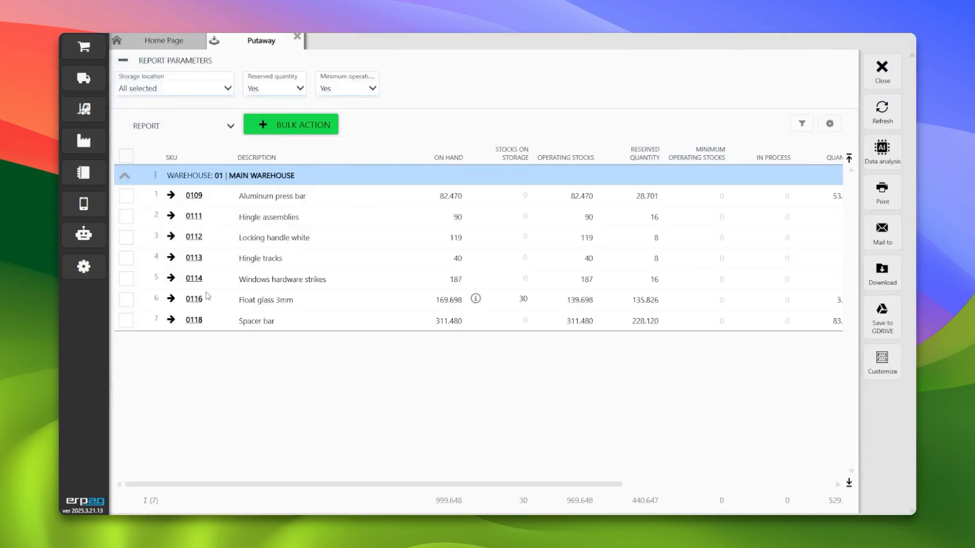
pyautogui.hscroll(5, 635, 490)
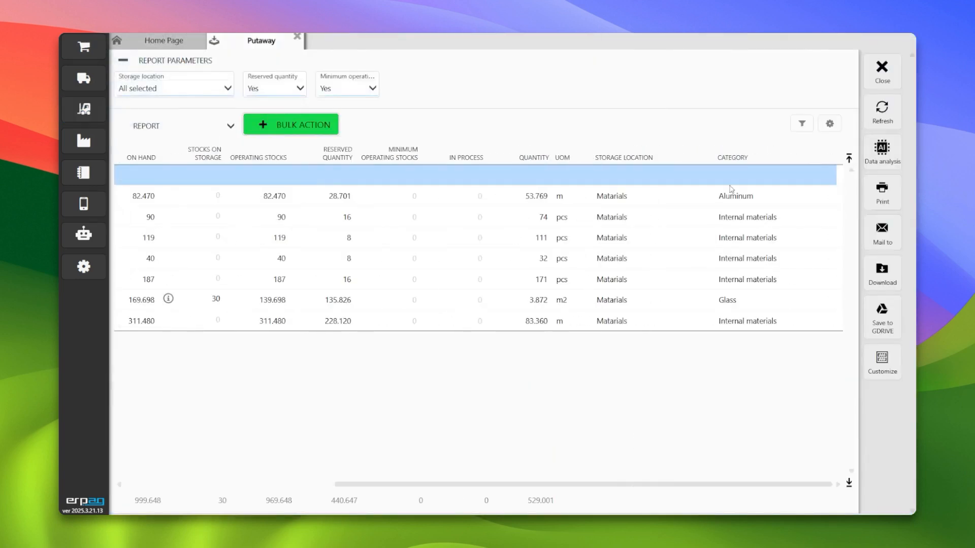
pyautogui.hscroll(-5, 609, 485)
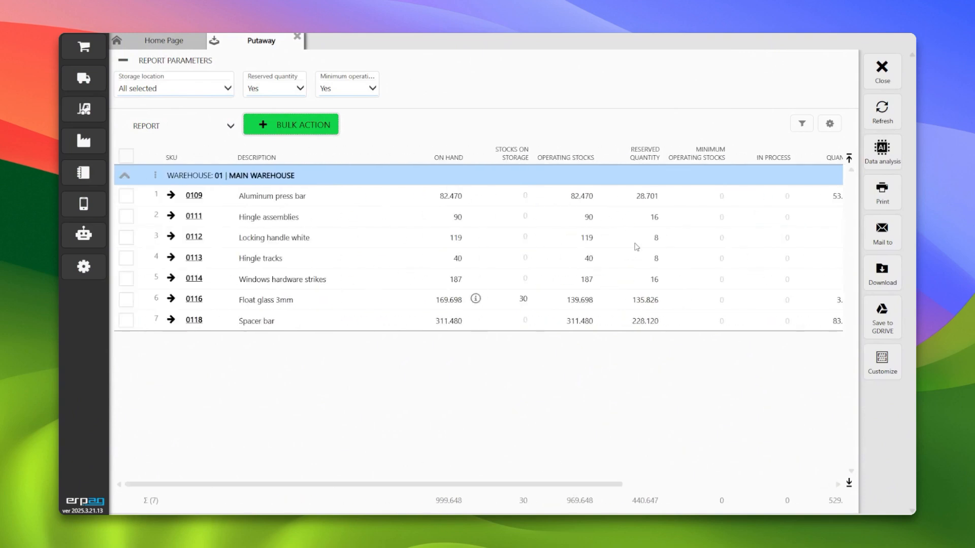
pyautogui.click(475, 299)
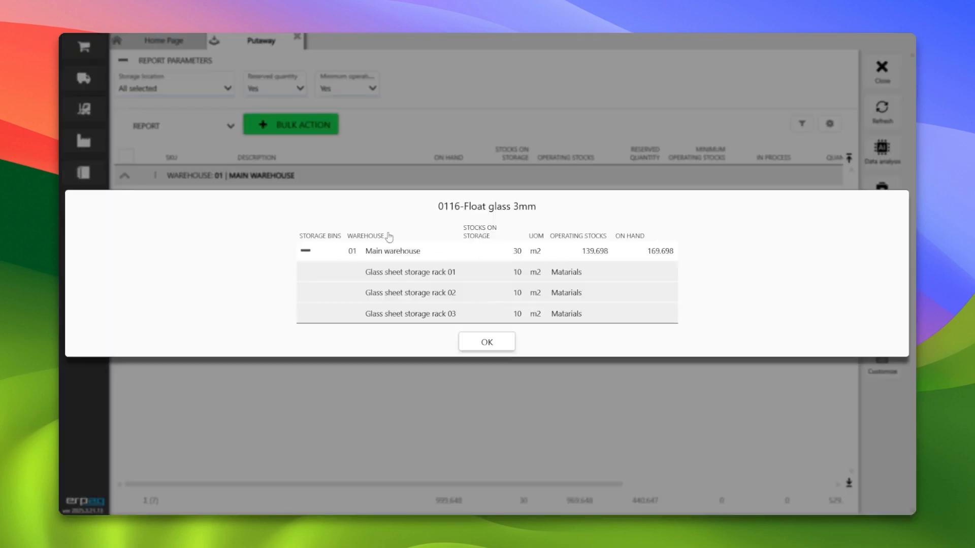
pyautogui.click(306, 250)
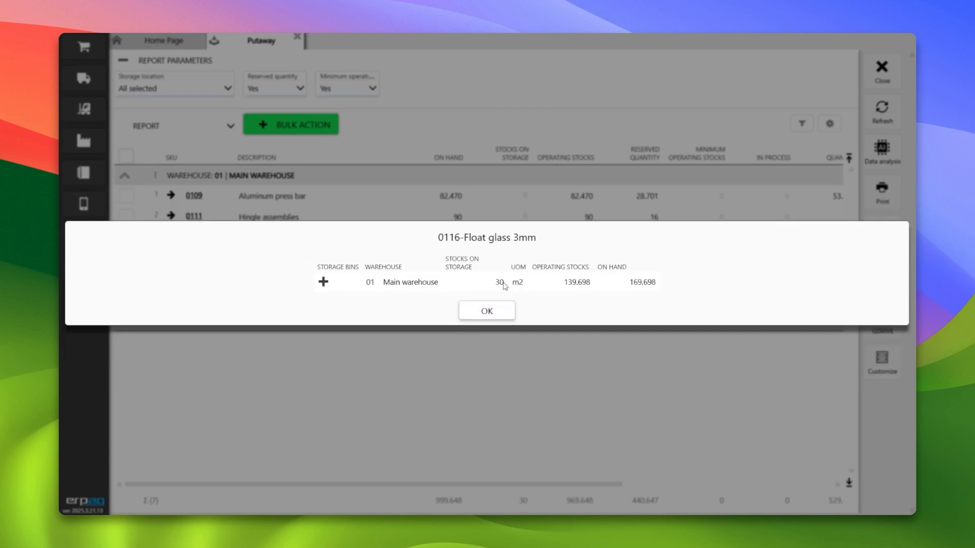
pyautogui.click(492, 315)
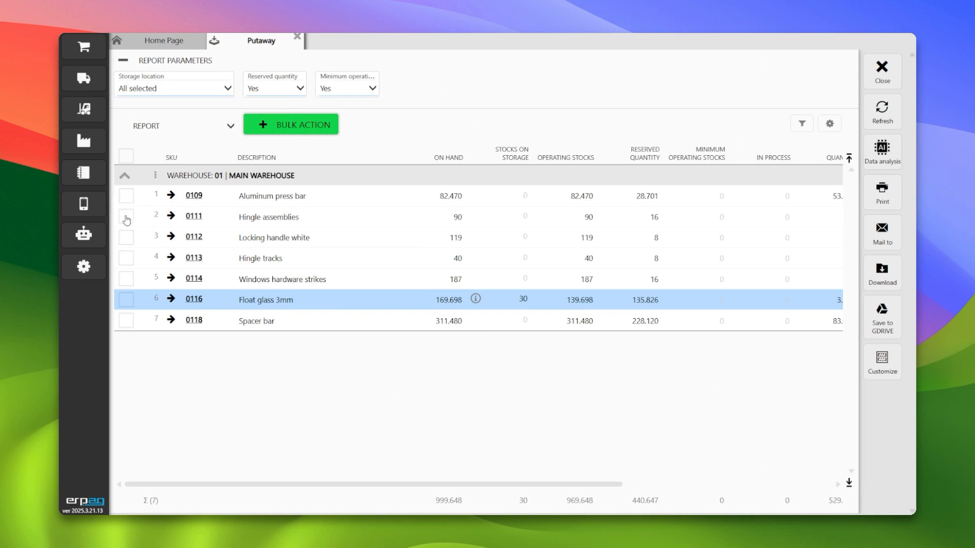
# - Select Hingle assemblies and Locking handle white and post a put-in-storage-bin document for them through bulk action
pyautogui.click(126, 237)
pyautogui.click(126, 217)
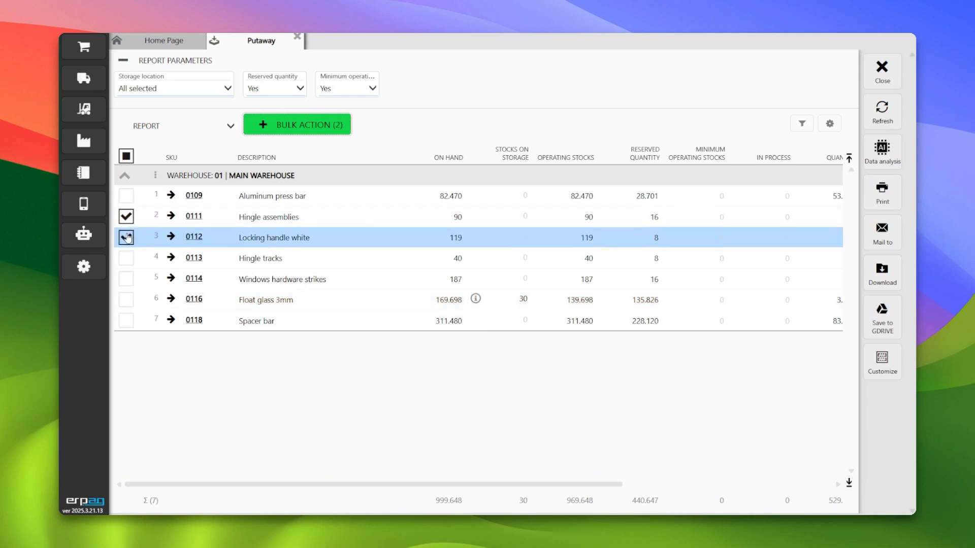
pyautogui.click(303, 128)
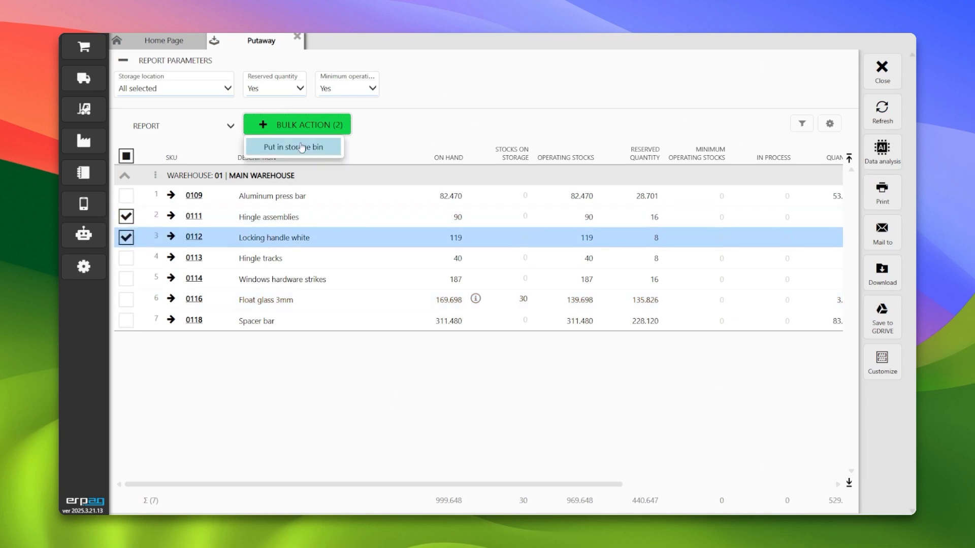
pyautogui.click(302, 147)
pyautogui.click(443, 306)
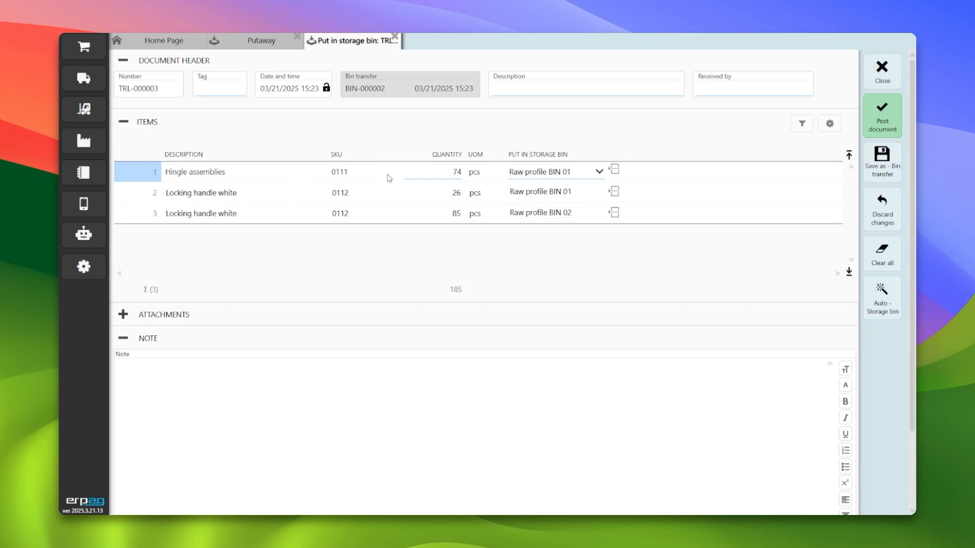
pyautogui.click(888, 129)
pyautogui.click(463, 306)
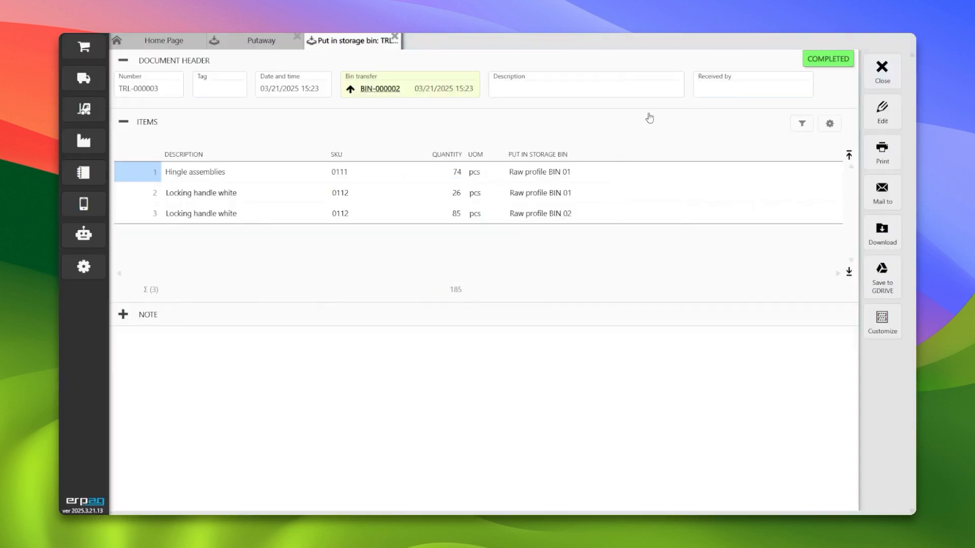
# - Close the posted put-in-storage-bin document and the Putaway report, then reopen the Putaway report
pyautogui.click(883, 75)
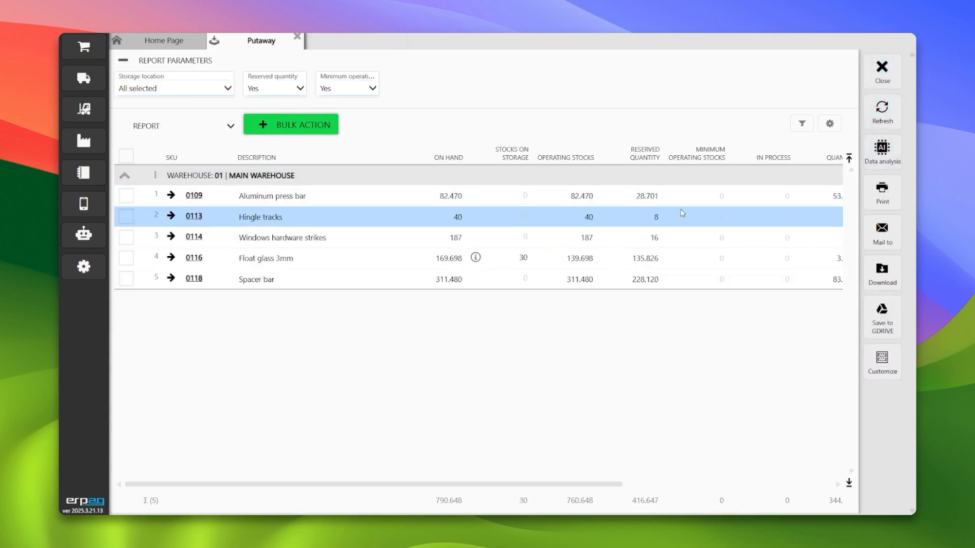
pyautogui.click(881, 71)
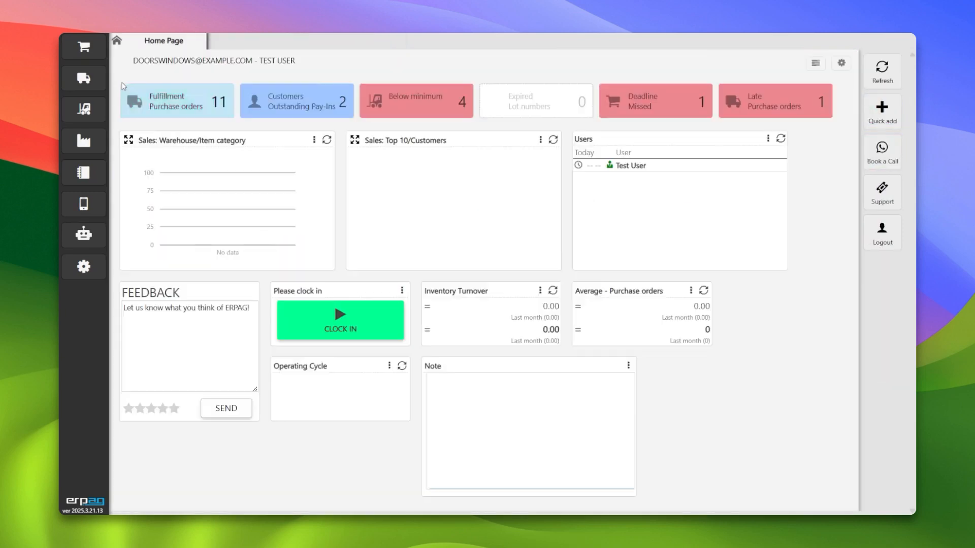
pyautogui.click(96, 55)
pyautogui.click(89, 80)
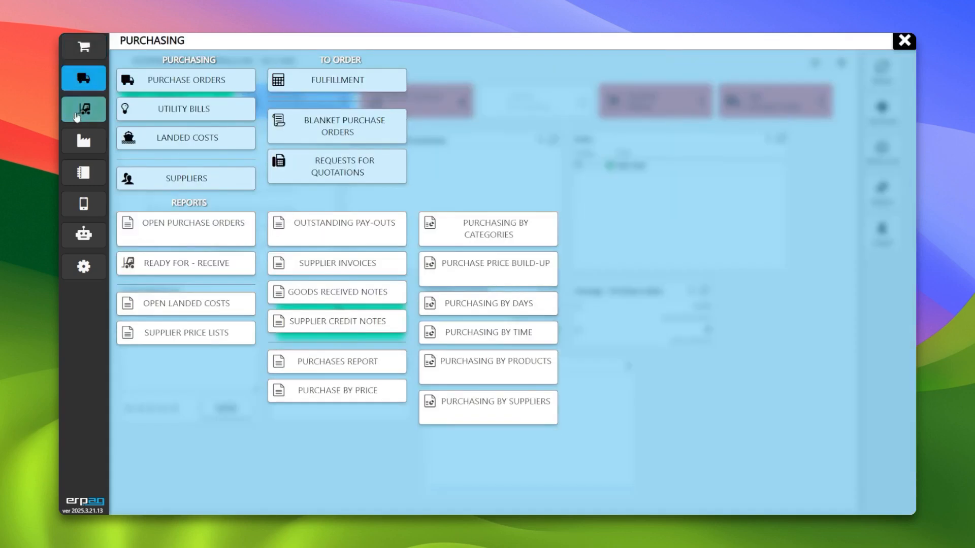
pyautogui.click(88, 108)
pyautogui.click(319, 189)
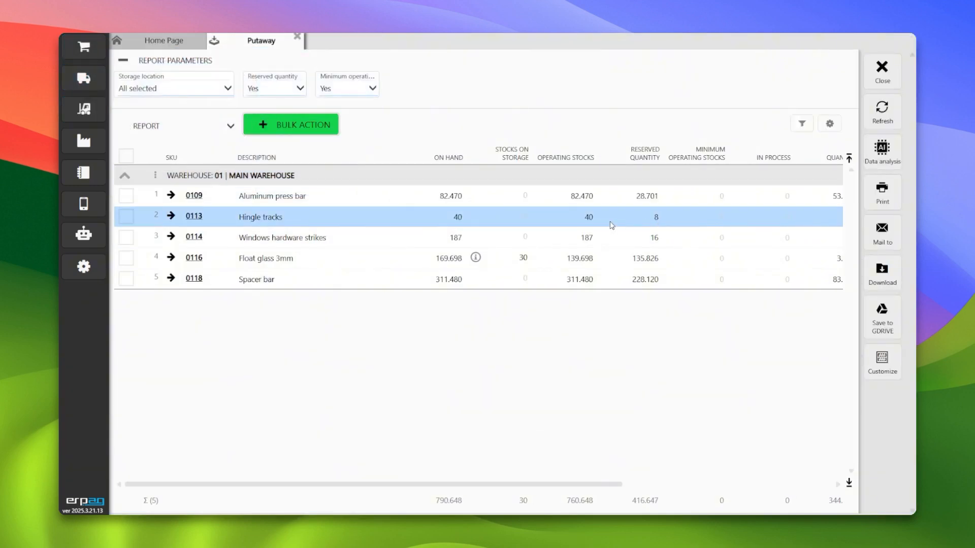
# - Open bin transfer BIN-000002 and its linked put-in-storage-bin document TRL-000003, then close them and the Bin transfers list
pyautogui.click(84, 109)
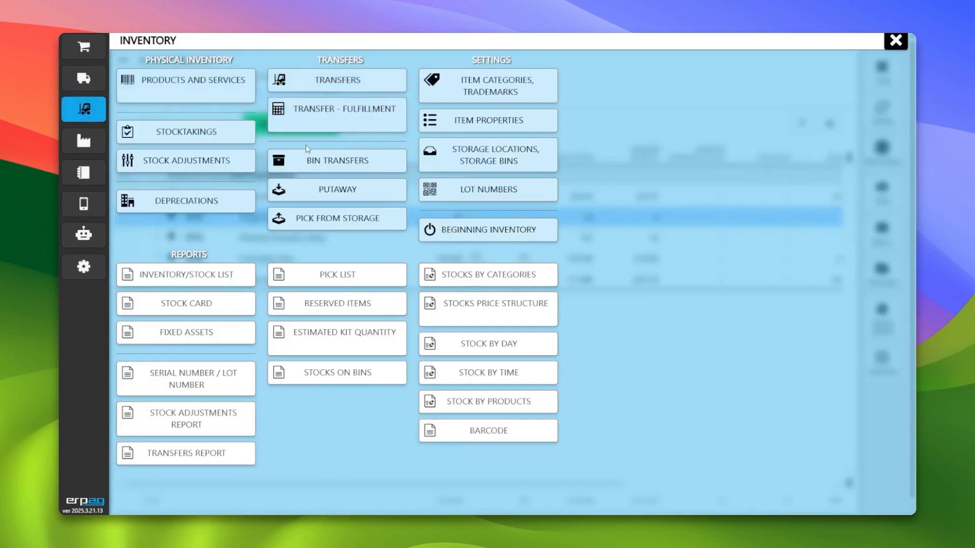
pyautogui.click(306, 158)
pyautogui.click(208, 164)
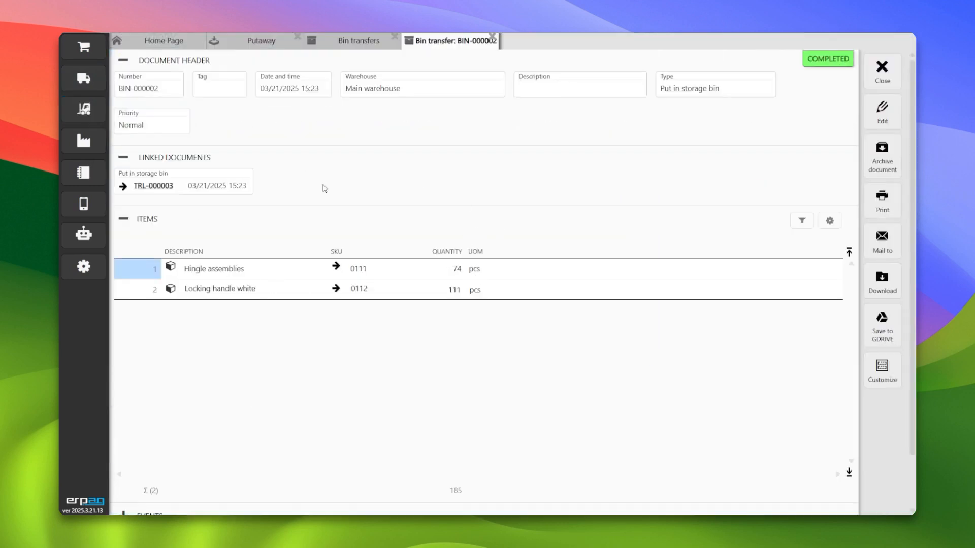
pyautogui.click(157, 187)
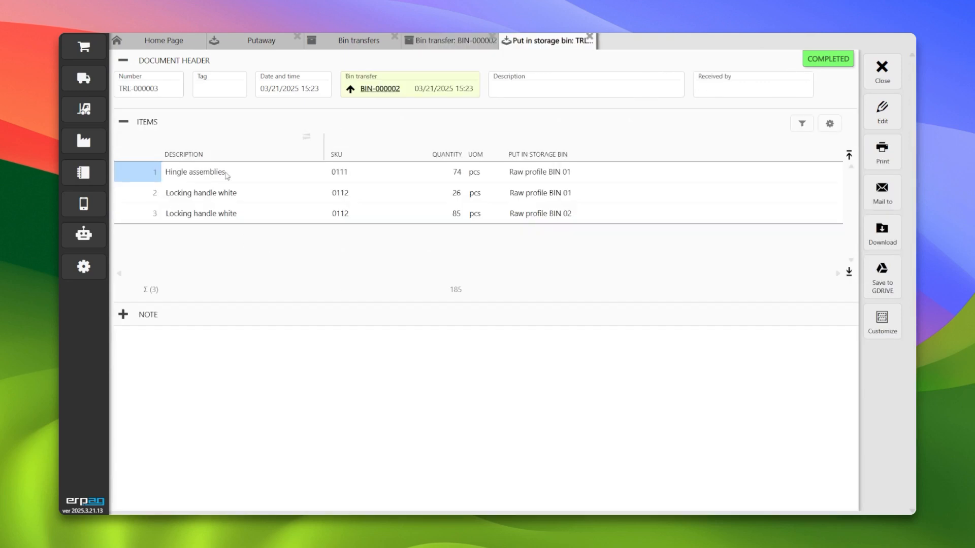
pyautogui.click(886, 81)
pyautogui.click(885, 79)
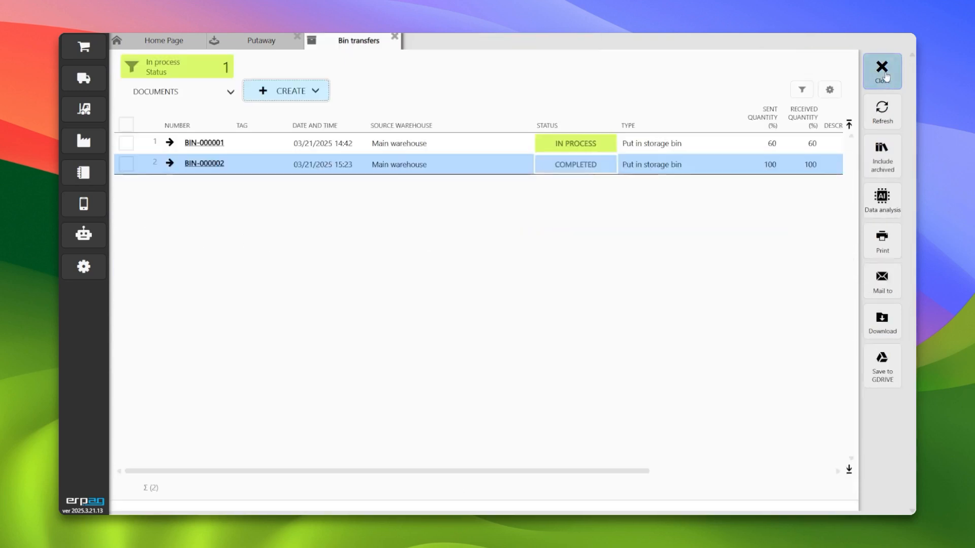
pyautogui.click(885, 79)
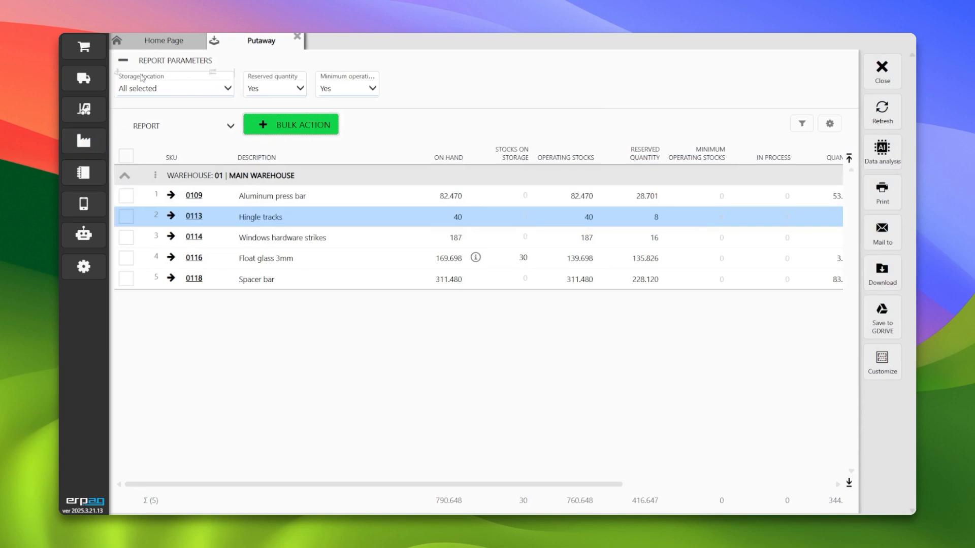
# - Set the Putaway report's Reserved quantity parameter to No and inspect Hingle assemblies' stock by storage bin
pyautogui.click(275, 89)
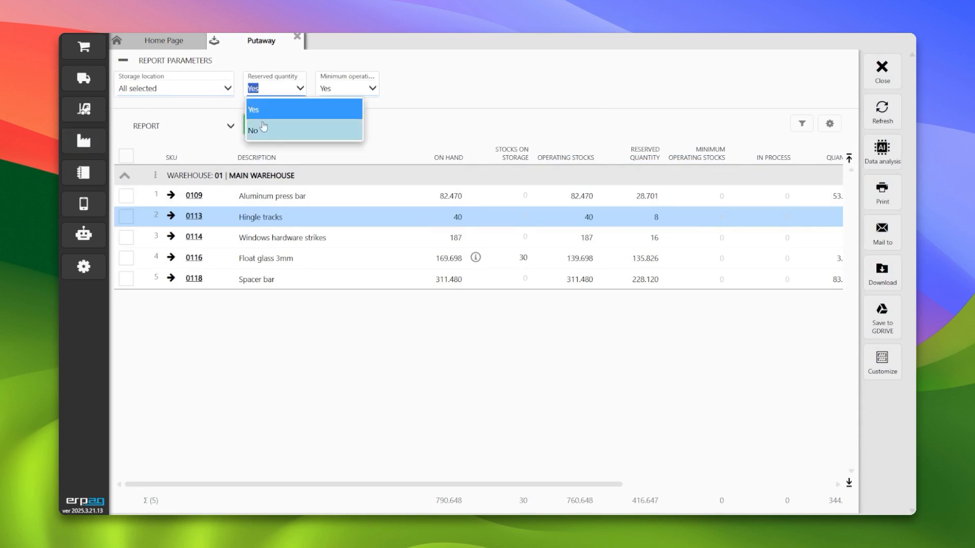
pyautogui.click(262, 130)
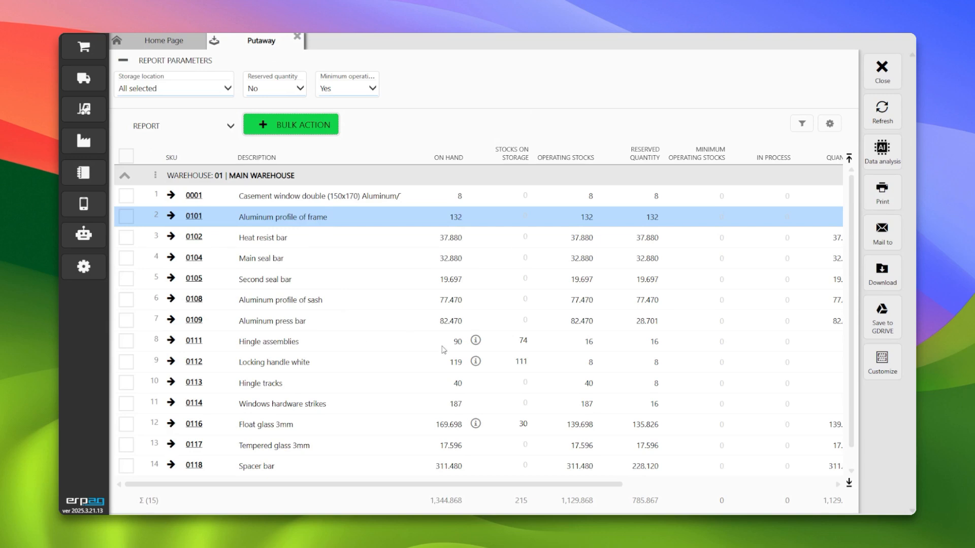
pyautogui.click(475, 345)
pyautogui.click(475, 344)
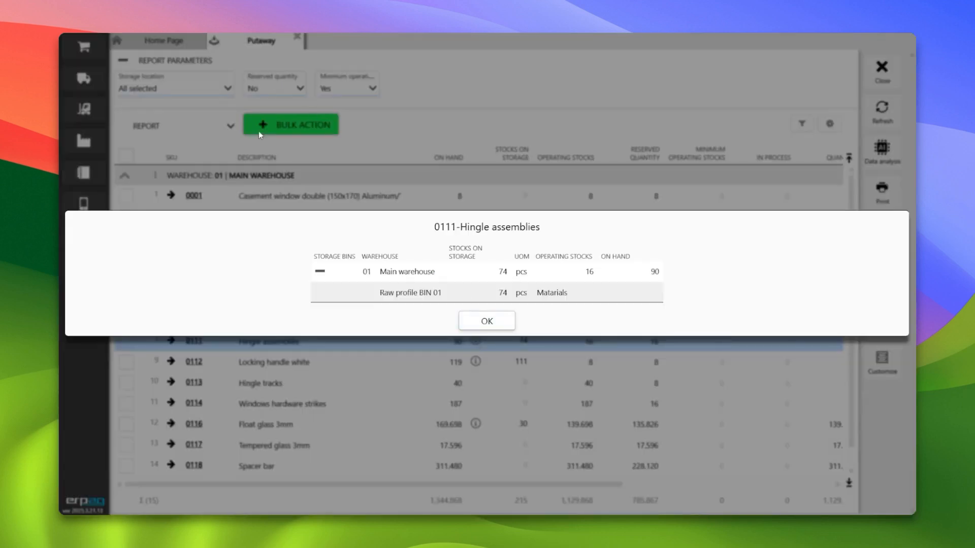
pyautogui.click(481, 322)
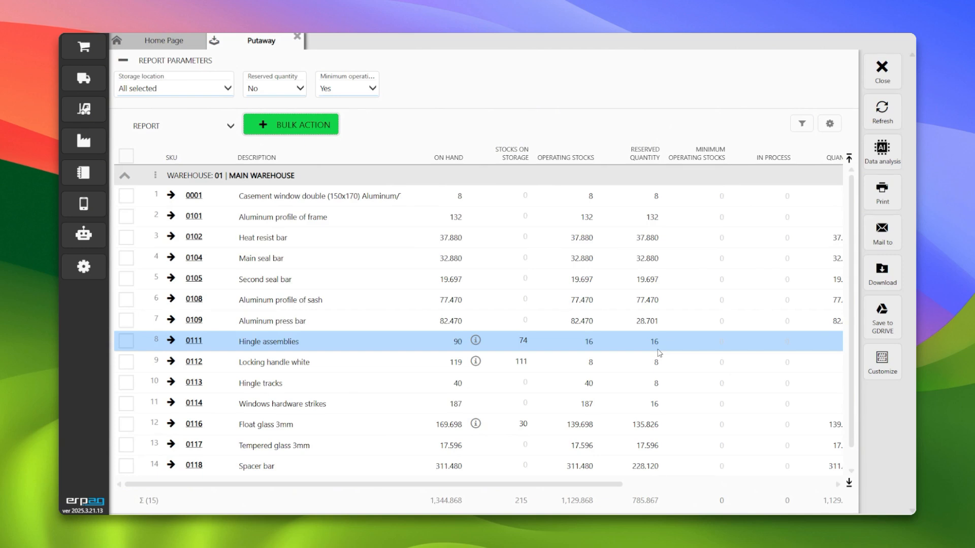
# - Open the Hingle assemblies product, review the documents behind its reserved quantity, and close the product
pyautogui.click(194, 340)
pyautogui.click(541, 90)
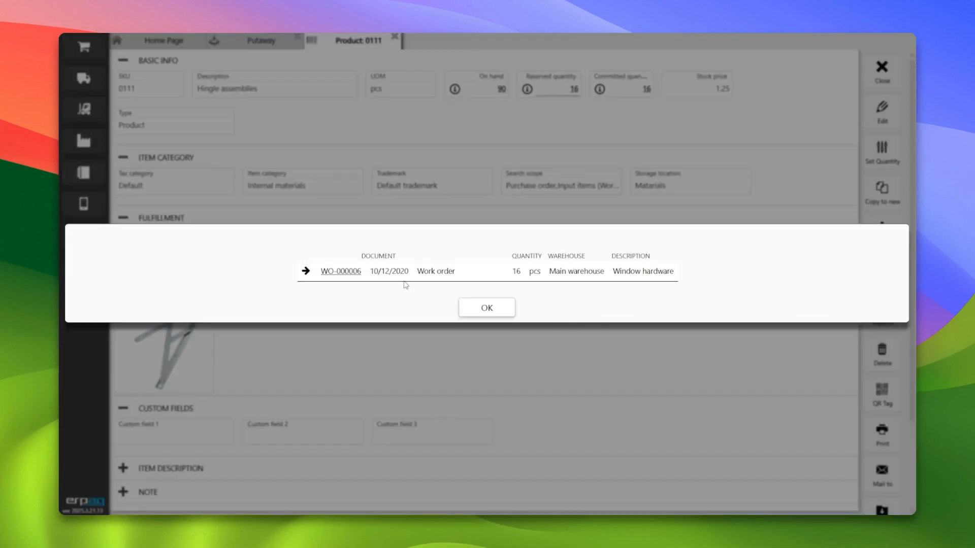
pyautogui.click(474, 310)
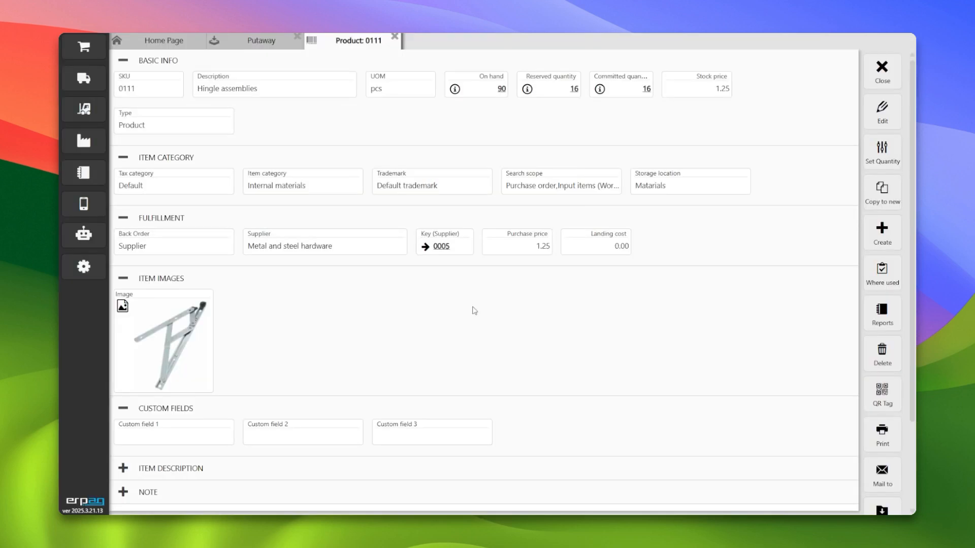
pyautogui.click(874, 68)
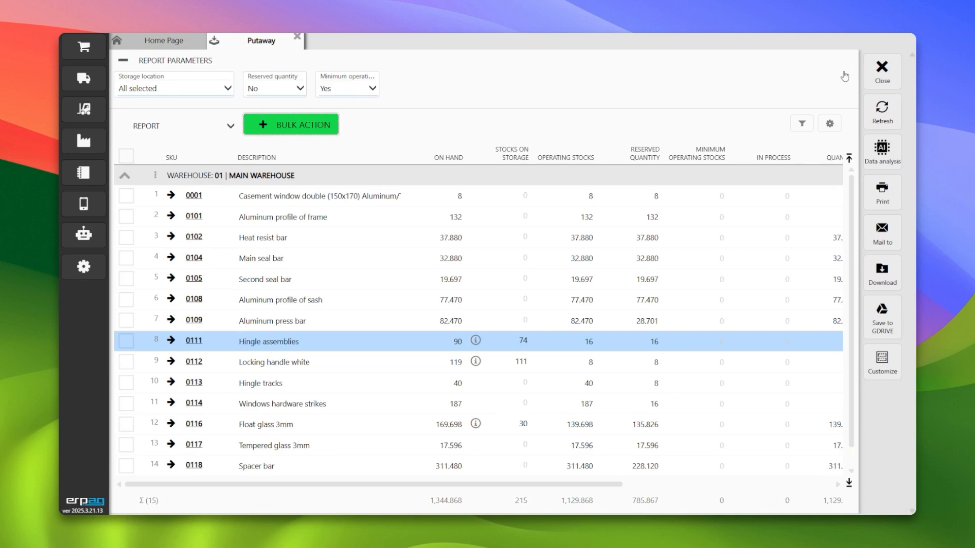
# - Reopen the Putaway report, review the Minimum operating stocks parameter options, and close the report
pyautogui.click(884, 72)
pyautogui.click(84, 111)
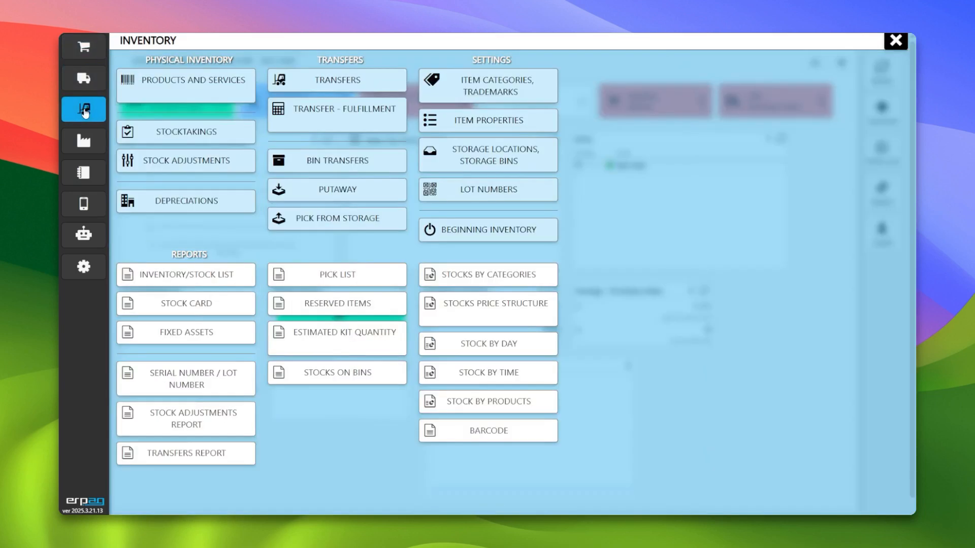
pyautogui.click(352, 196)
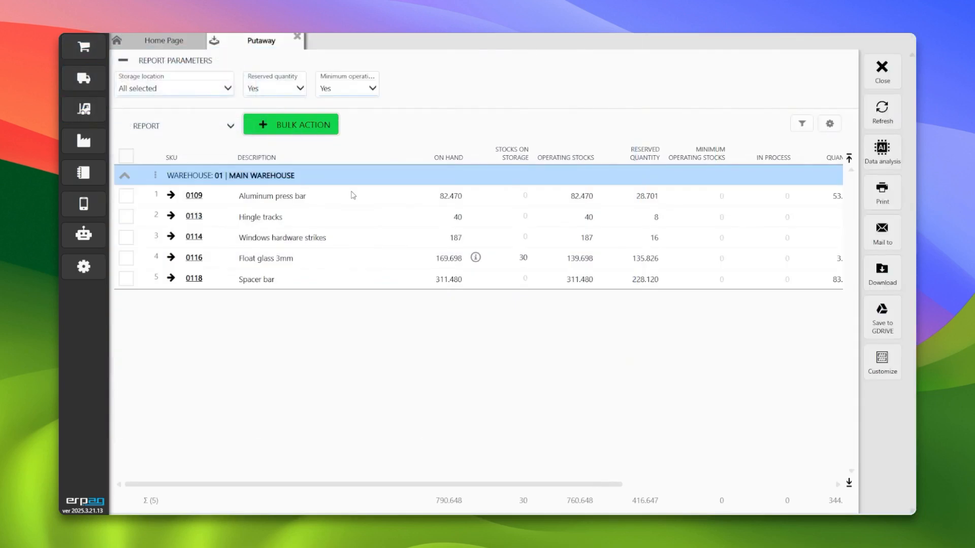
pyautogui.click(358, 91)
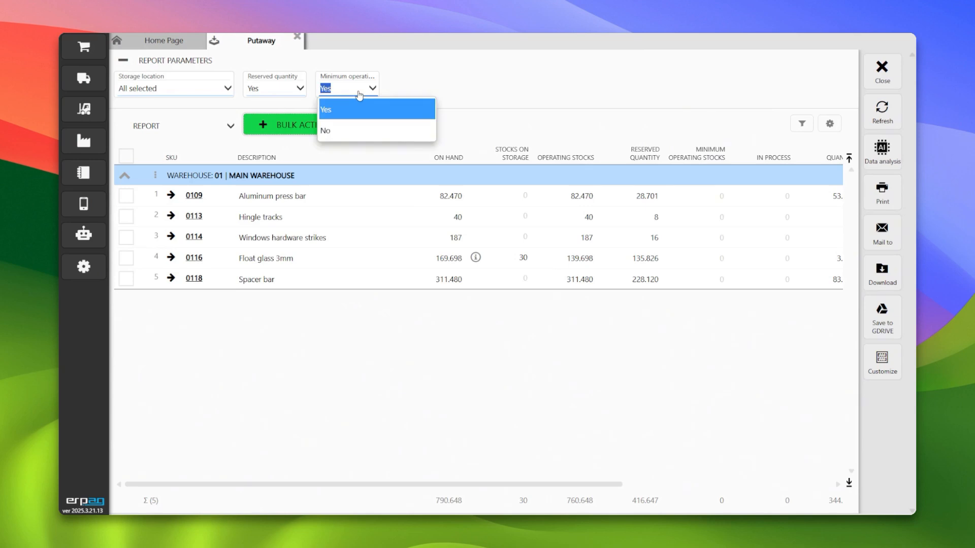
pyautogui.click(359, 94)
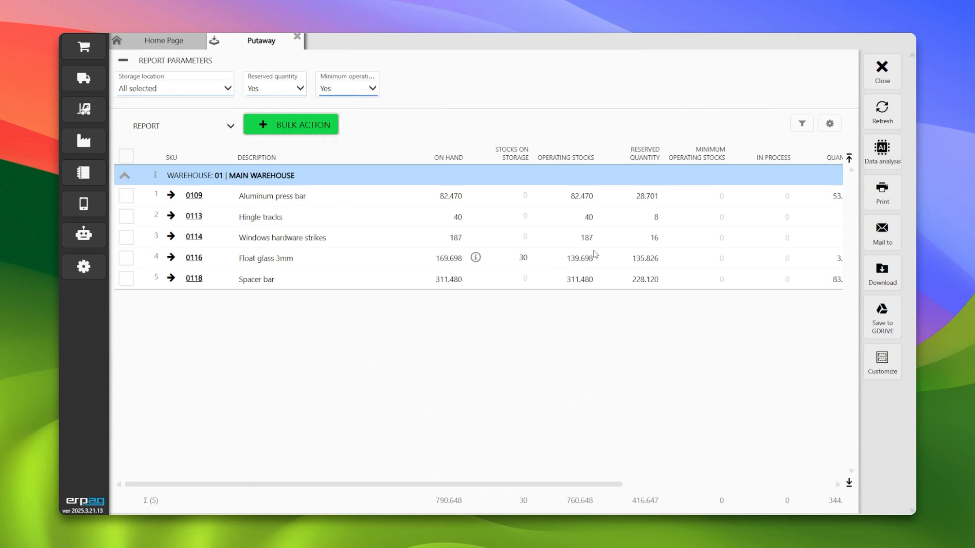
pyautogui.click(881, 70)
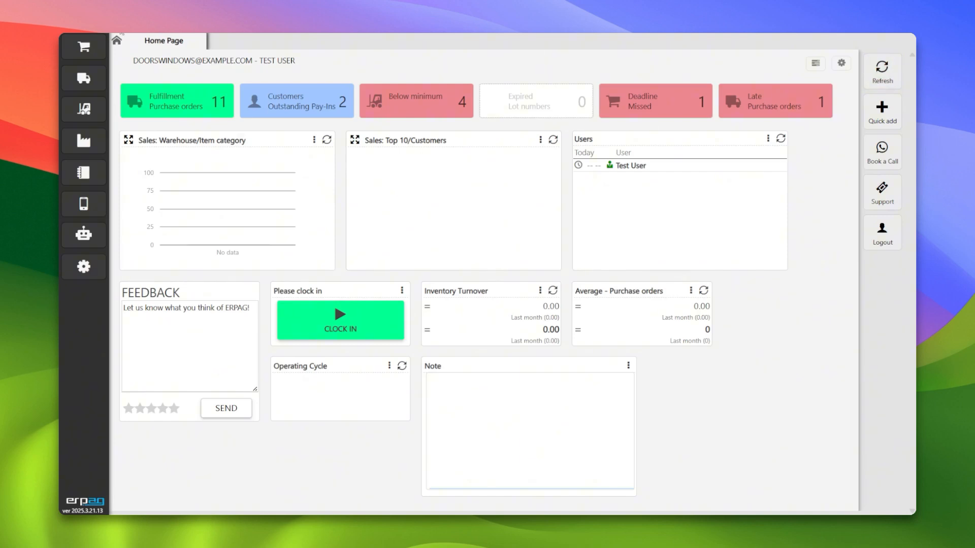
# - Open the Stocks on bins report to review stock per storage bin, then close it
pyautogui.click(81, 108)
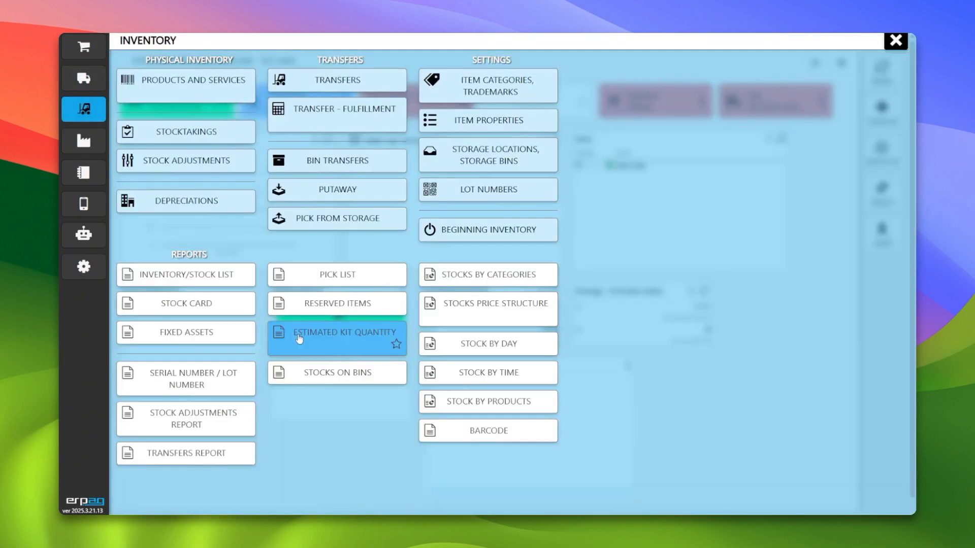
pyautogui.click(316, 378)
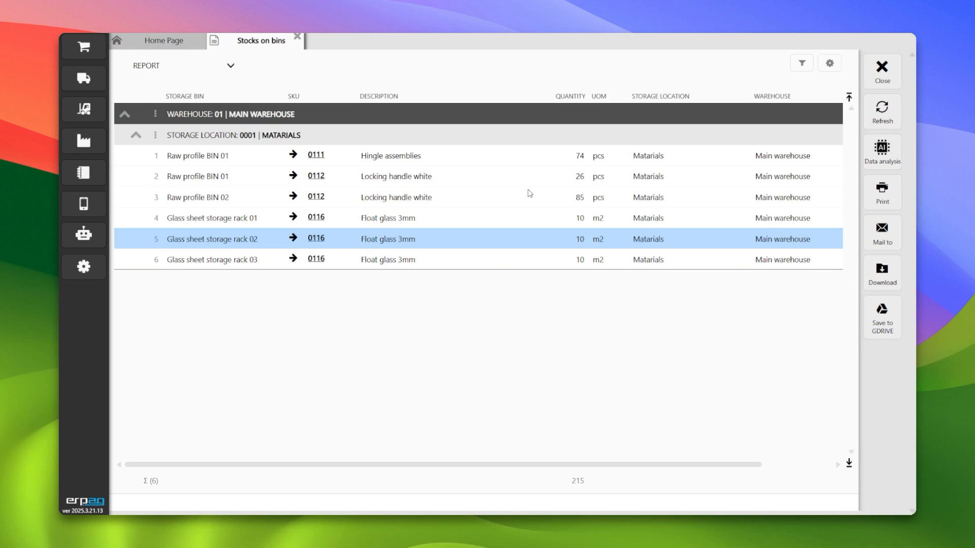
pyautogui.click(882, 71)
# - Open the Pick from storage report
pyautogui.click(89, 86)
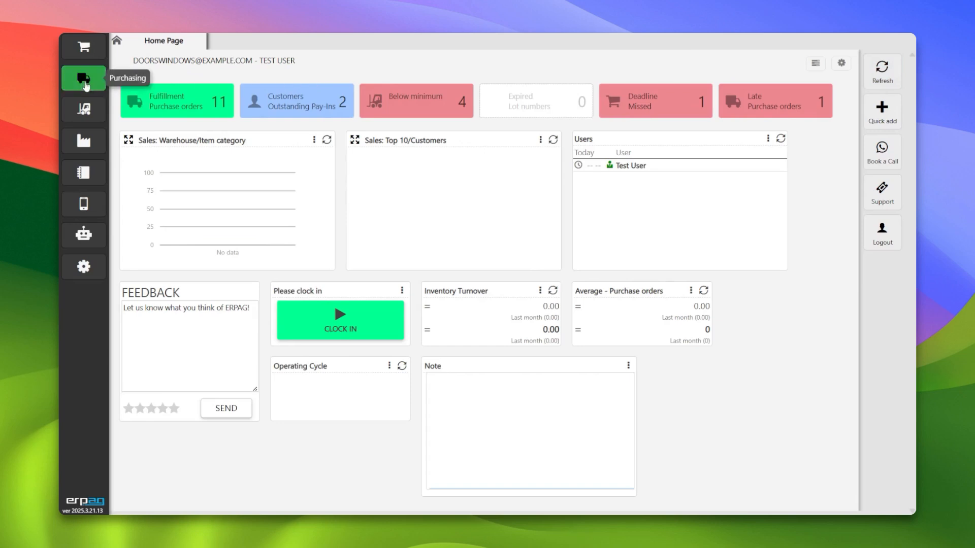
pyautogui.click(86, 48)
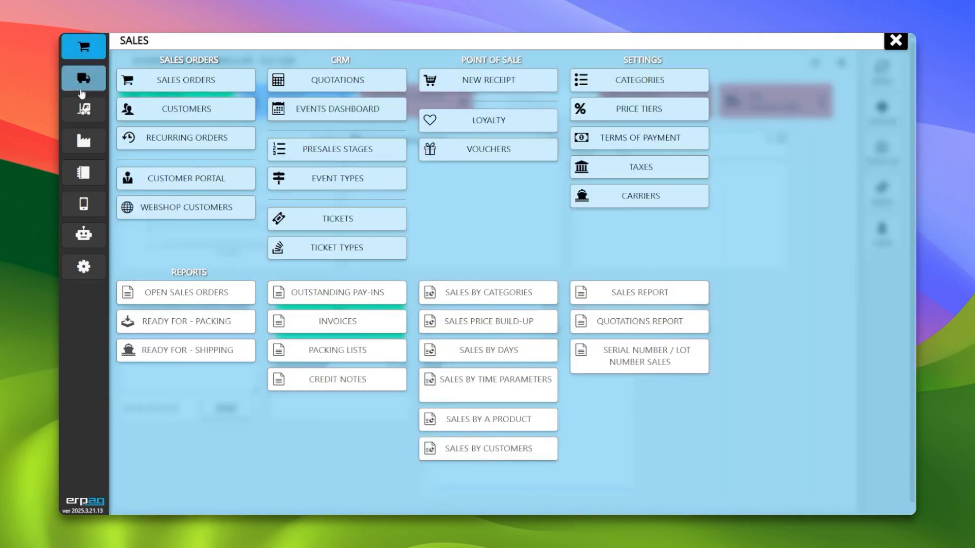
pyautogui.click(84, 109)
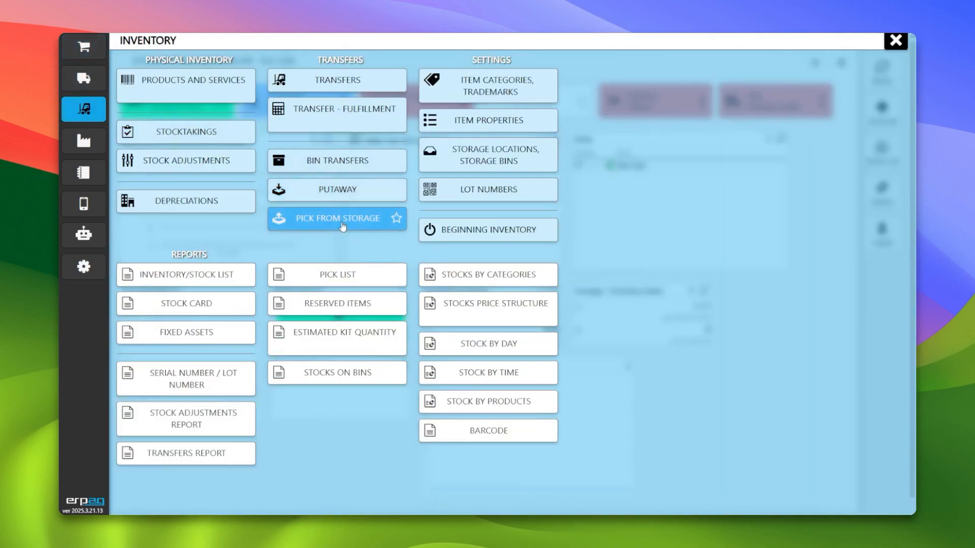
pyautogui.click(325, 218)
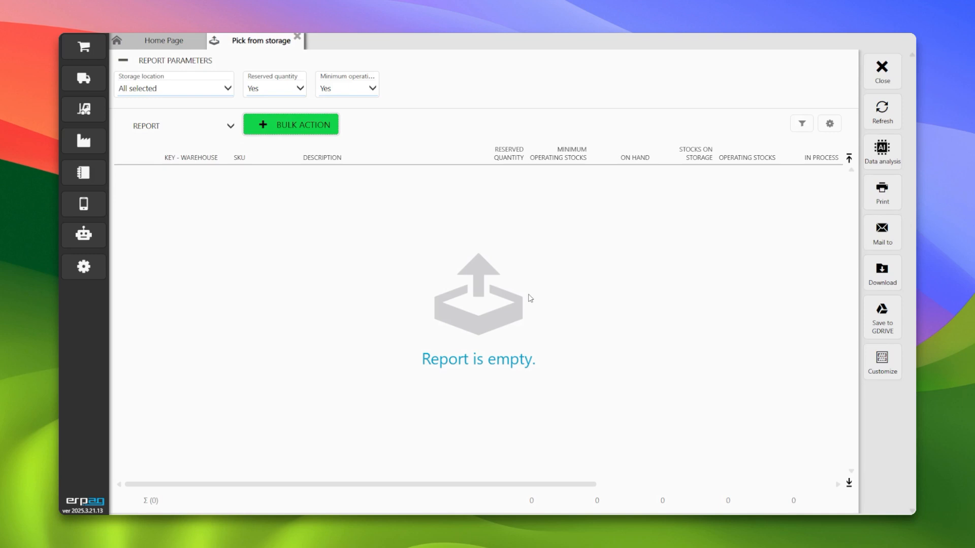
# - Start a new sales order and add a line of 160 m2 of Float glass 3mm
pyautogui.click(84, 53)
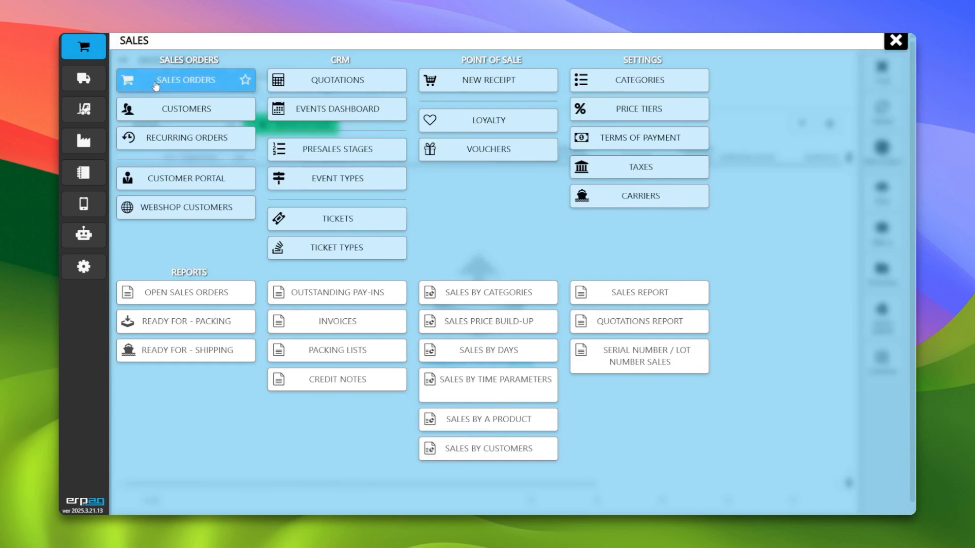
pyautogui.click(129, 85)
pyautogui.click(264, 93)
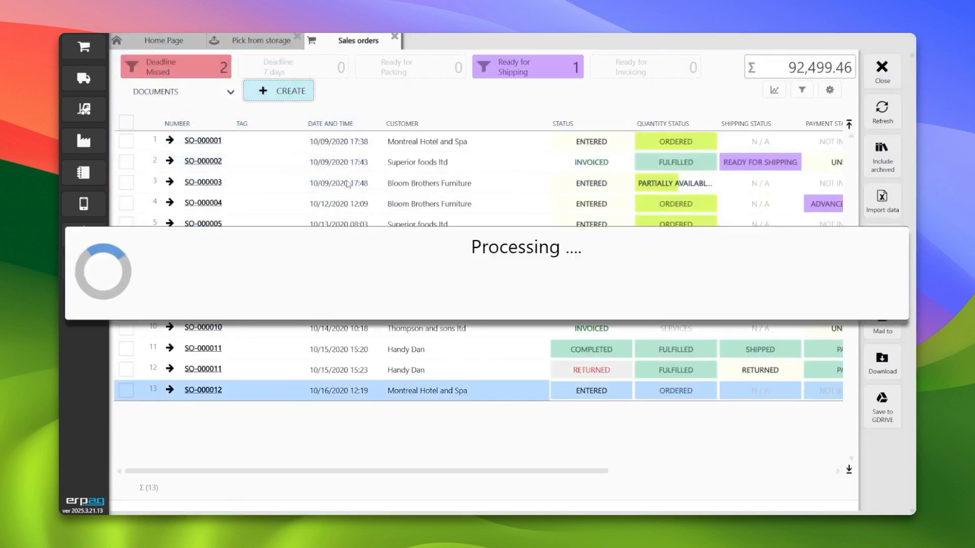
pyautogui.click(272, 296)
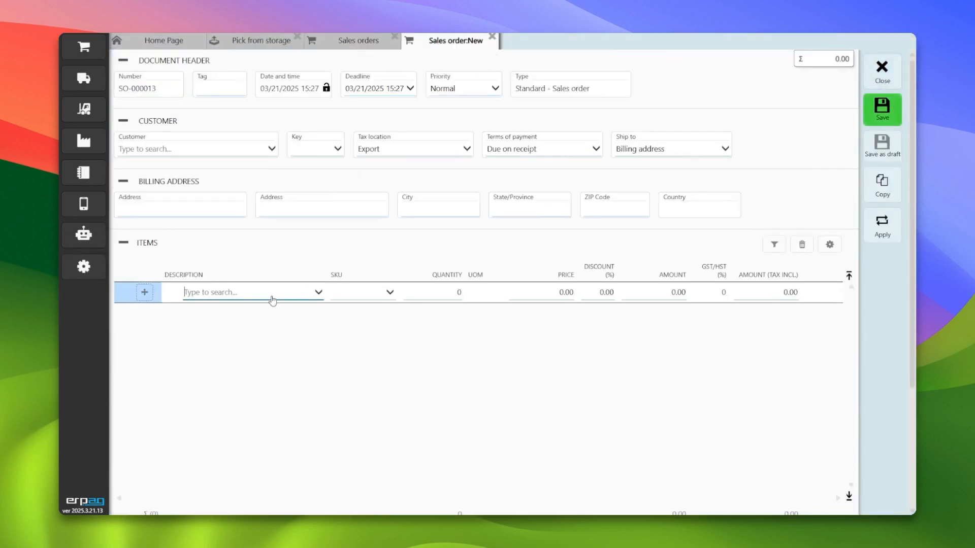
pyautogui.write('glass')
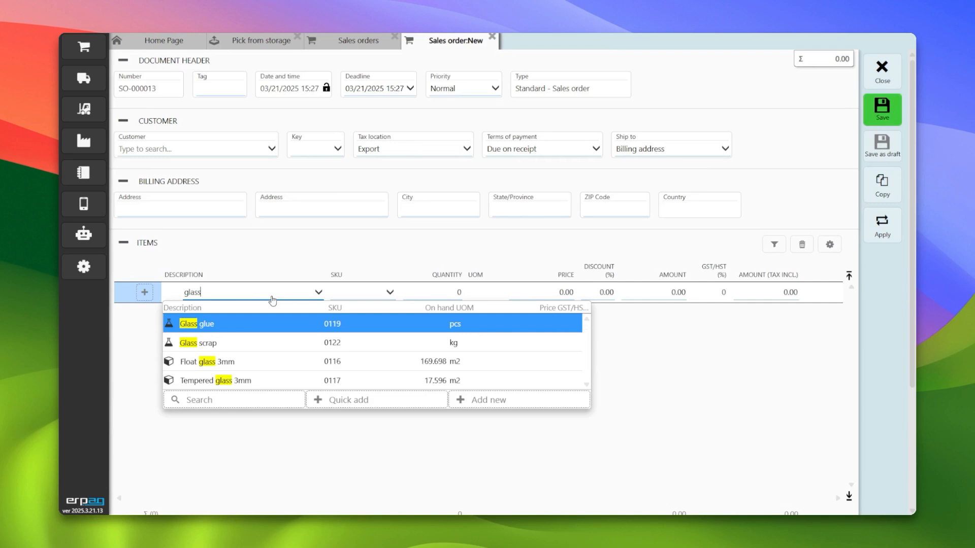
pyautogui.click(303, 360)
pyautogui.click(415, 294)
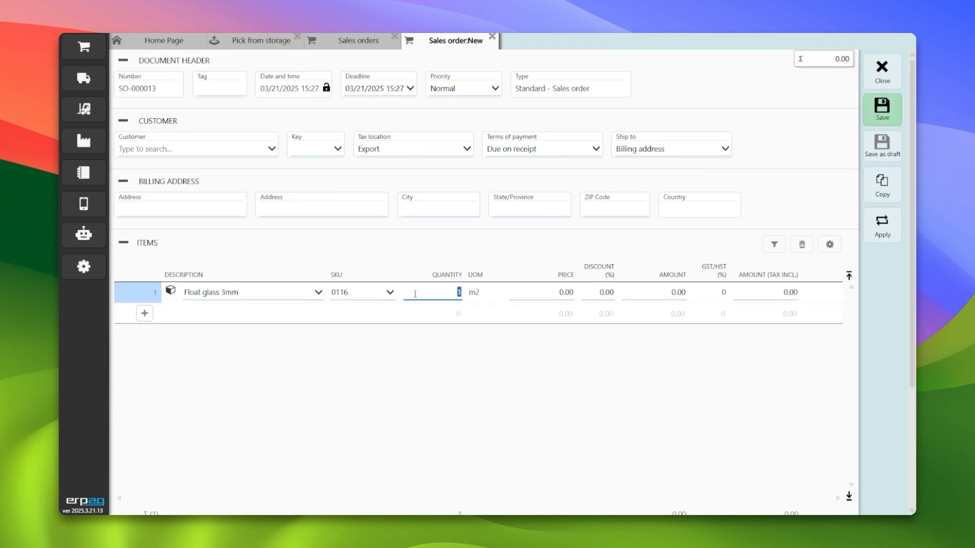
pyautogui.write('160')
# - Set the order's customer to Handy Dan and save the sales order
pyautogui.press('Tab')
pyautogui.press('Tab')
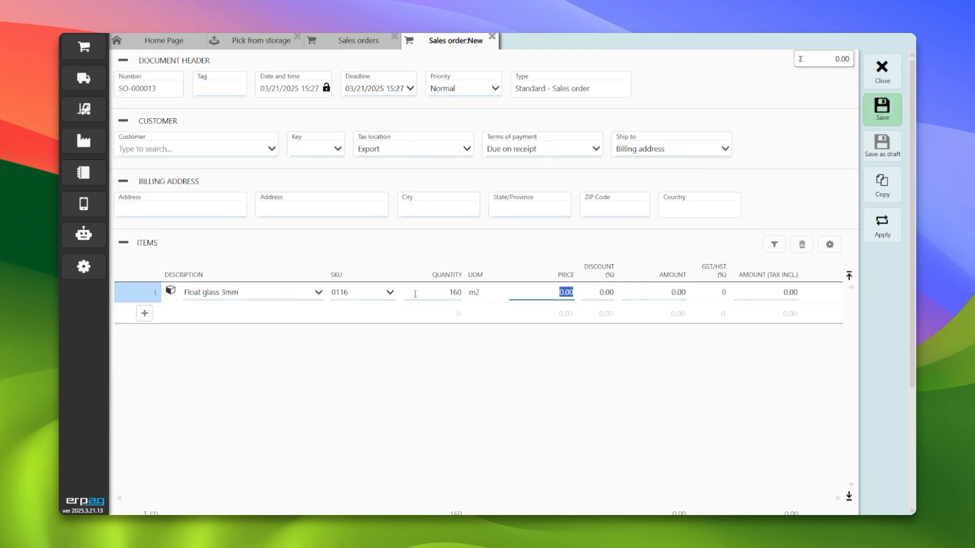
pyautogui.press('Tab')
pyautogui.click(243, 155)
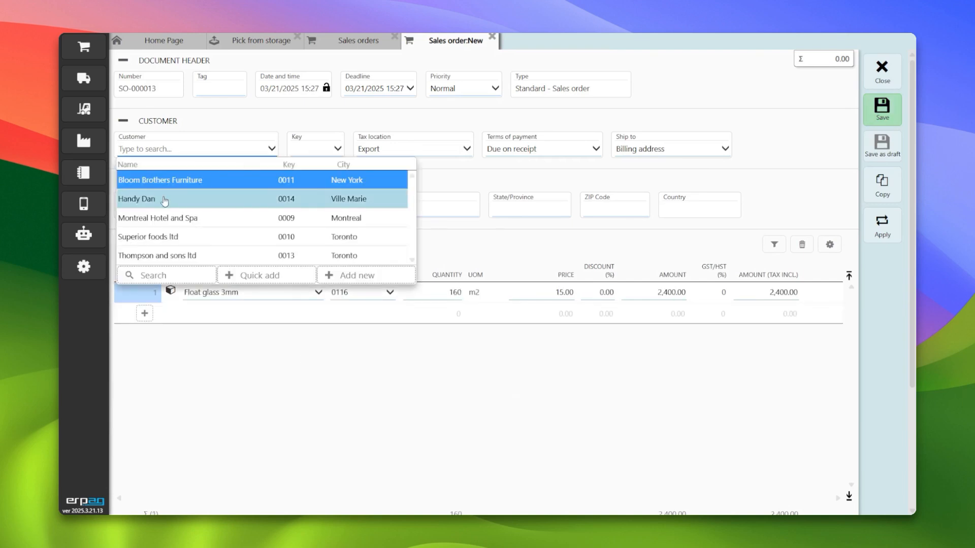
pyautogui.click(159, 196)
pyautogui.click(886, 112)
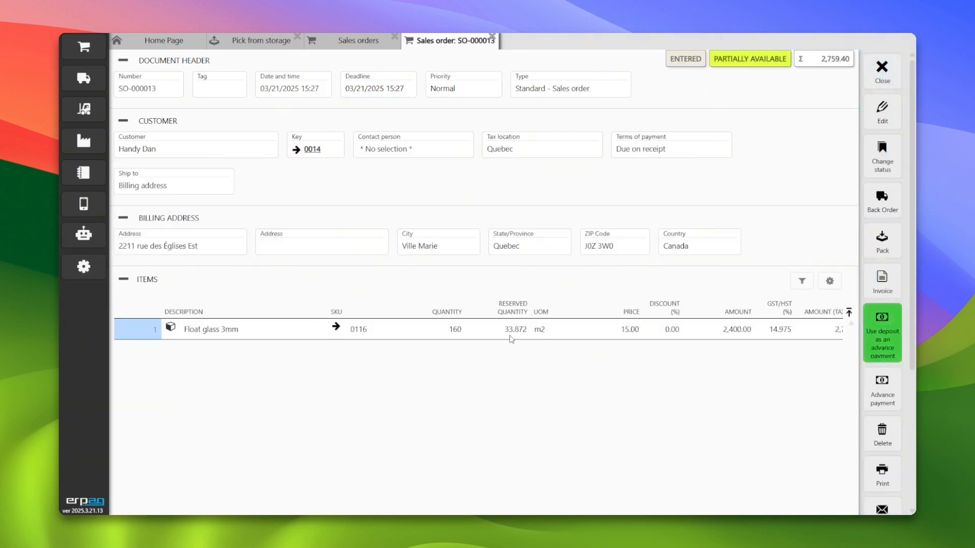
# - Review the order line's reserved quantity, then close the sales order, the Sales orders list and the Pick from storage report
pyautogui.click(512, 331)
pyautogui.click(450, 334)
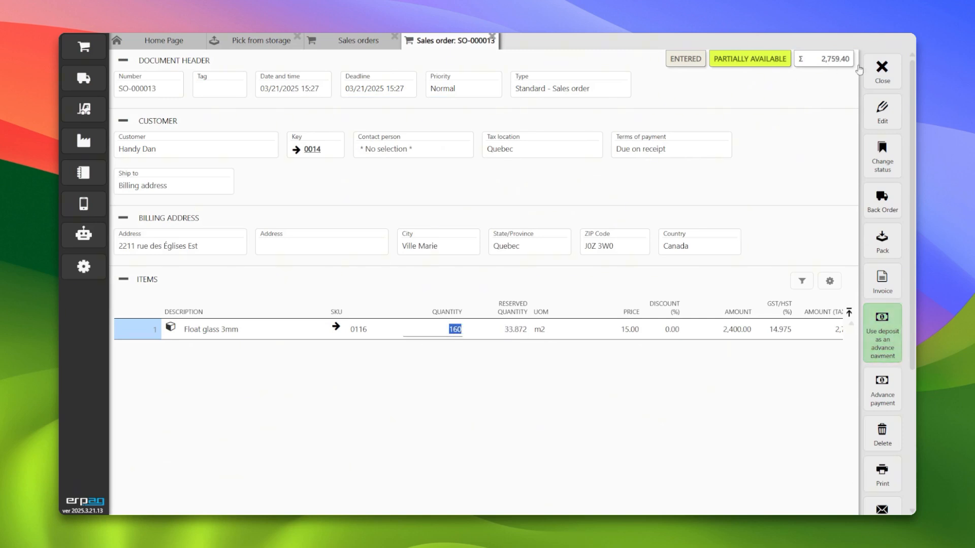
pyautogui.click(881, 68)
pyautogui.click(881, 68)
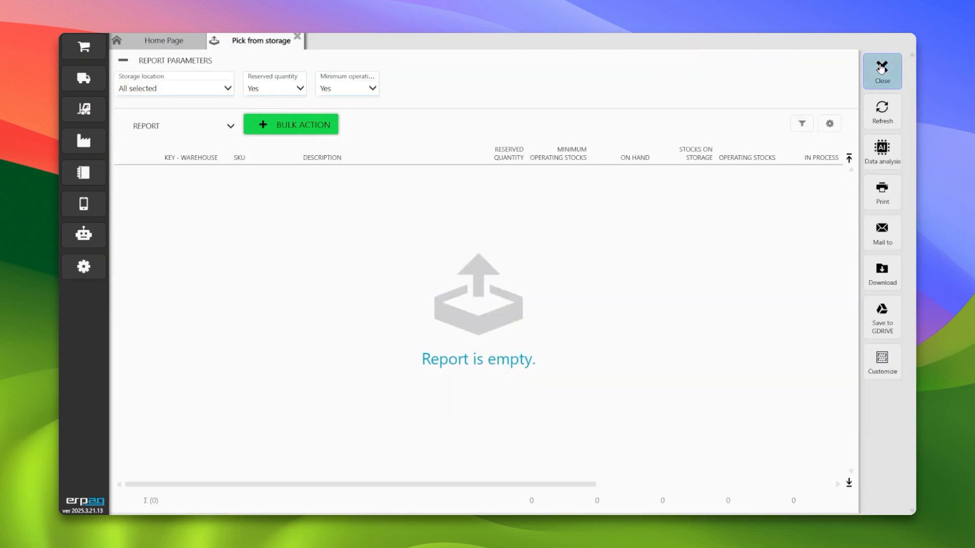
pyautogui.click(882, 68)
# - Reopen the Pick from storage report and inspect Float glass 3mm's stock by storage bin
pyautogui.click(85, 47)
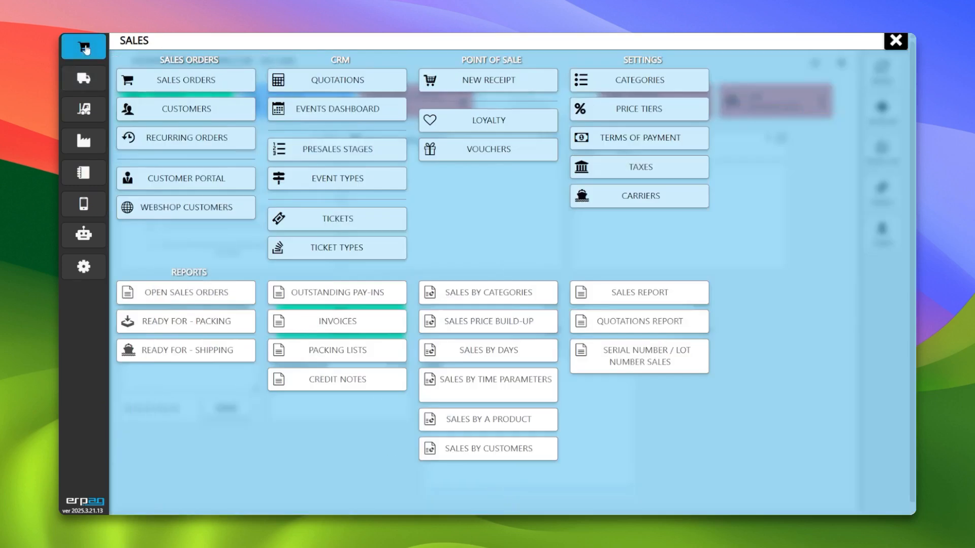
pyautogui.click(86, 109)
pyautogui.click(298, 217)
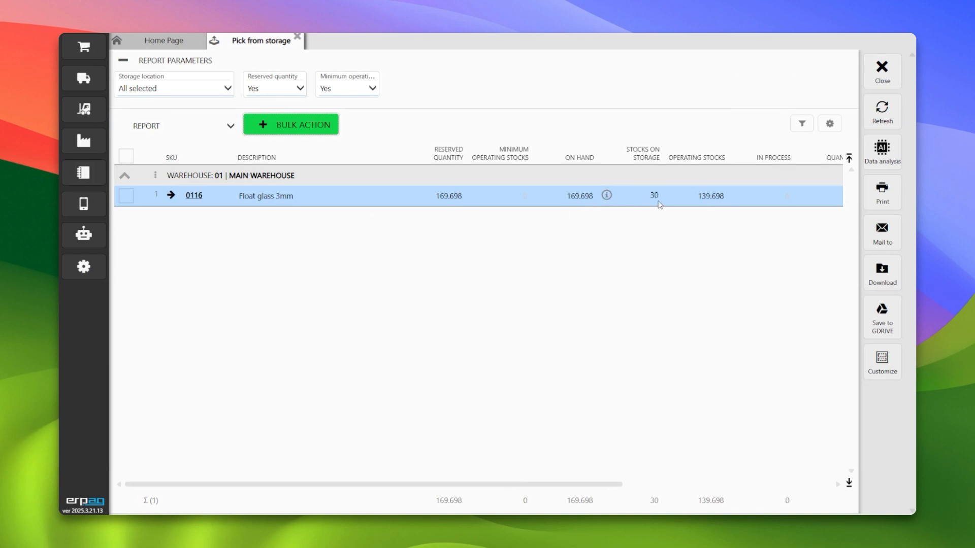
pyautogui.click(606, 196)
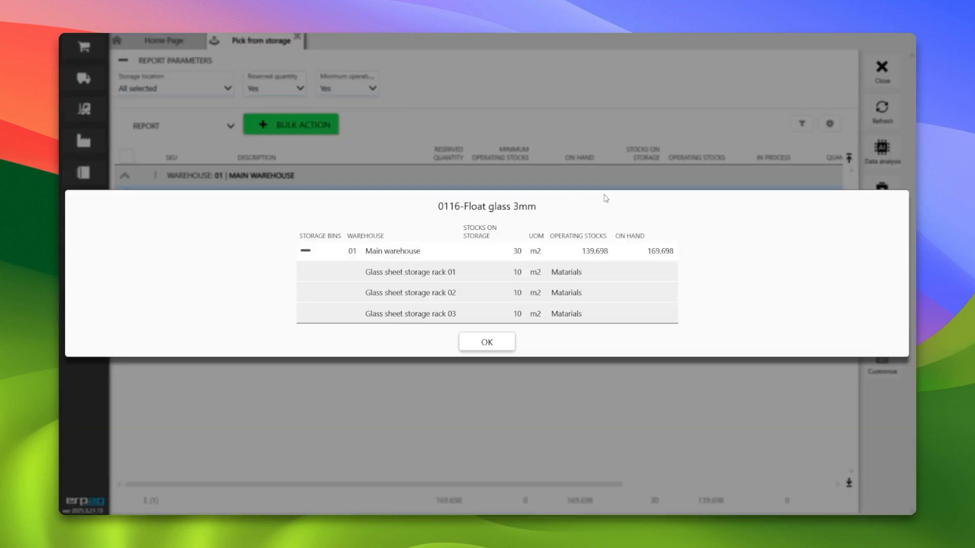
pyautogui.click(505, 340)
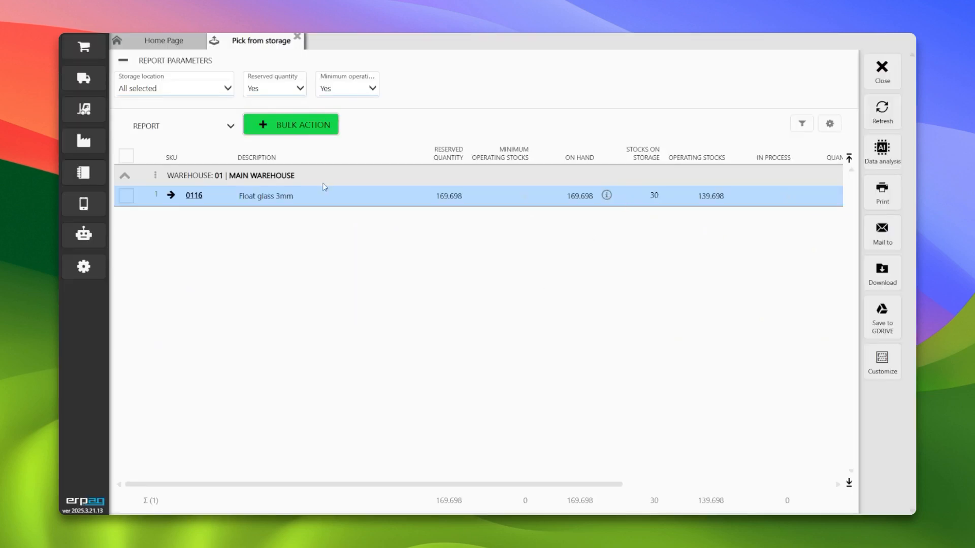
# - Select all report rows and create a Pull from storage bin document through the bulk action
pyautogui.click(127, 156)
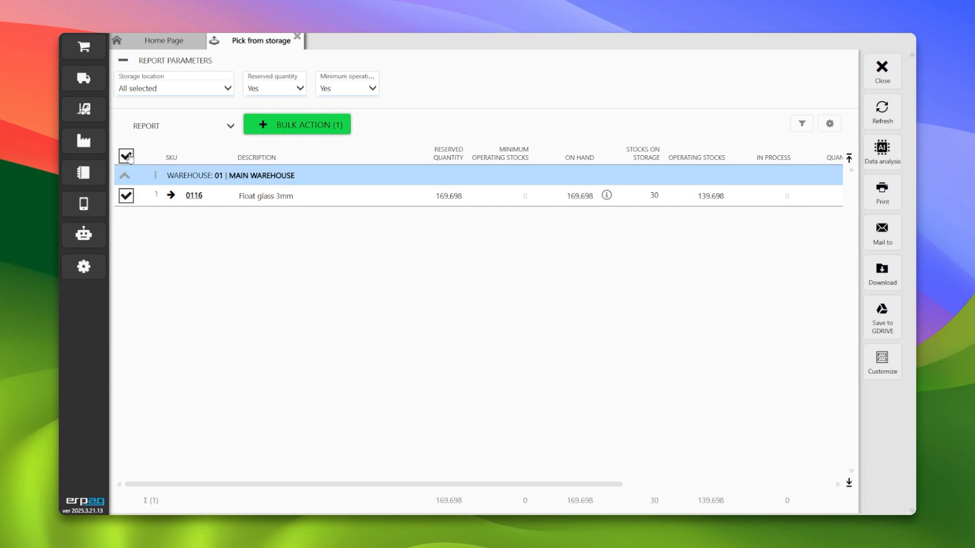
pyautogui.click(284, 127)
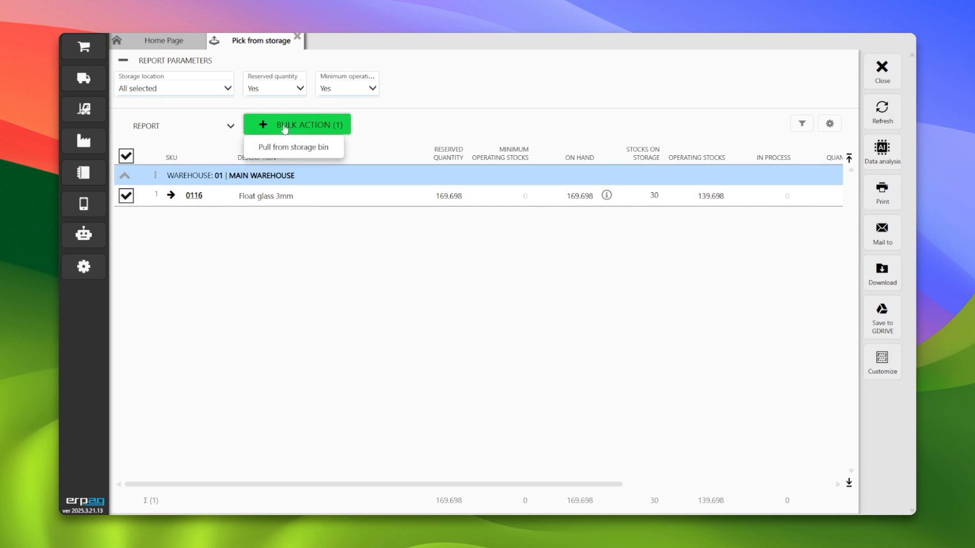
pyautogui.click(306, 148)
pyautogui.click(436, 310)
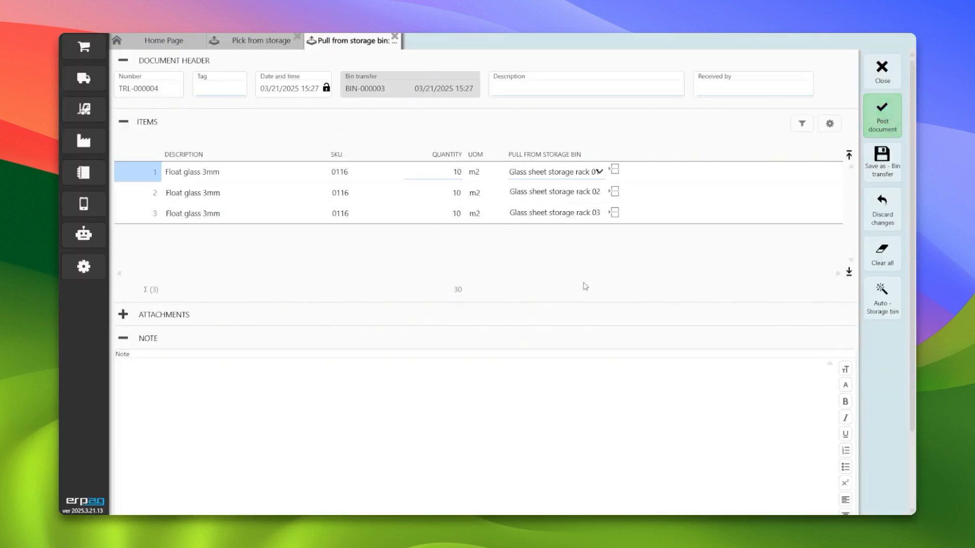
# - Set the quantity pulled from Glass sheet storage rack 03 to 0 and post the document
pyautogui.click(410, 218)
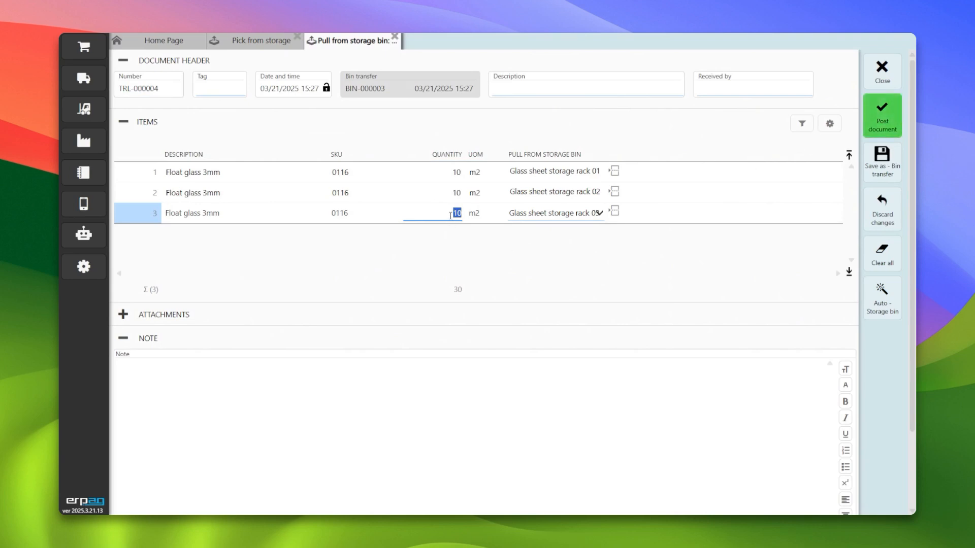
pyautogui.write('0')
pyautogui.press('Tab')
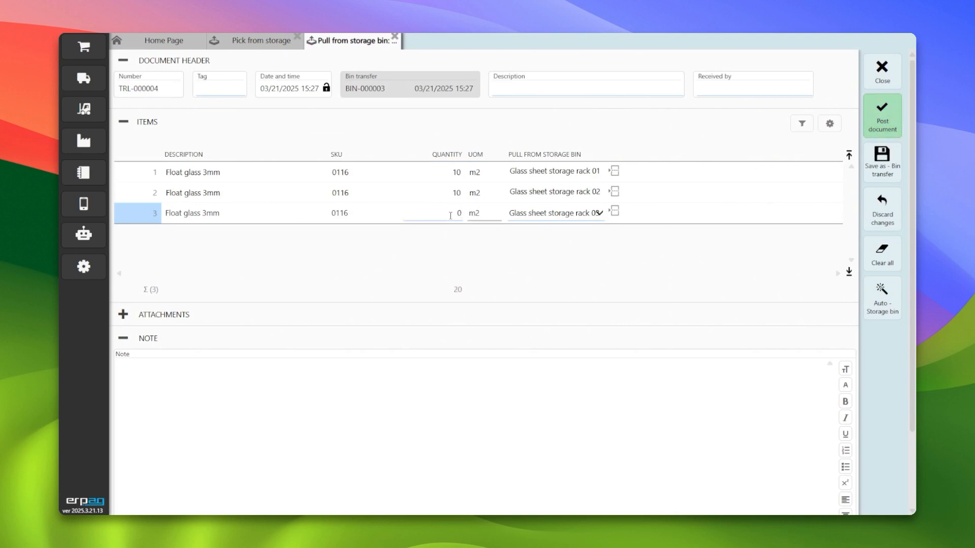
pyautogui.click(885, 108)
pyautogui.click(455, 307)
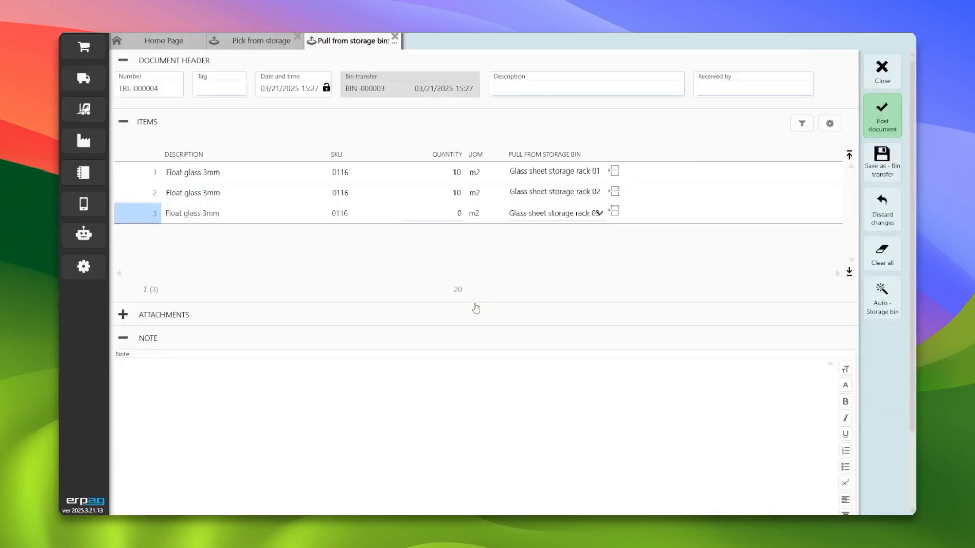
# - Close the Pick from storage report and open sales order SO-000013 from the Sales orders list
pyautogui.click(881, 71)
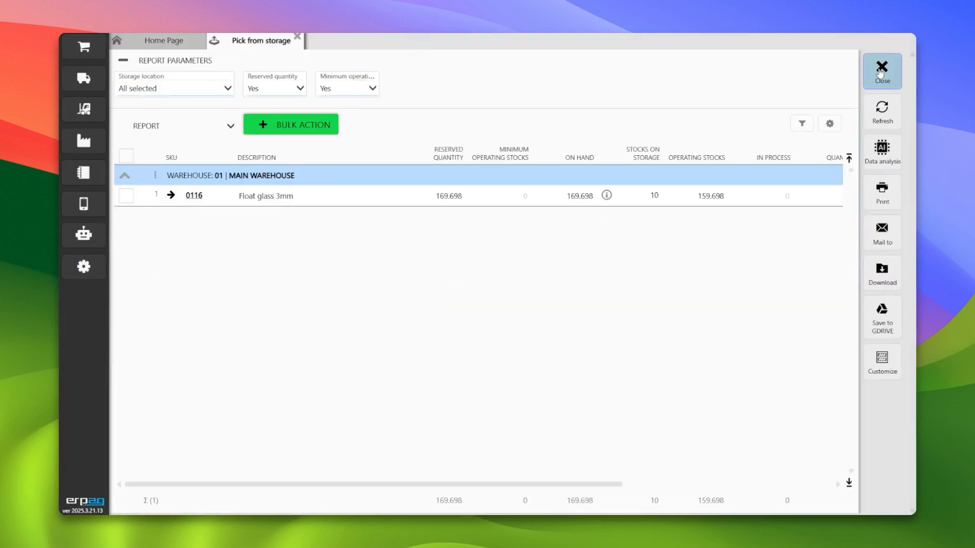
pyautogui.click(889, 60)
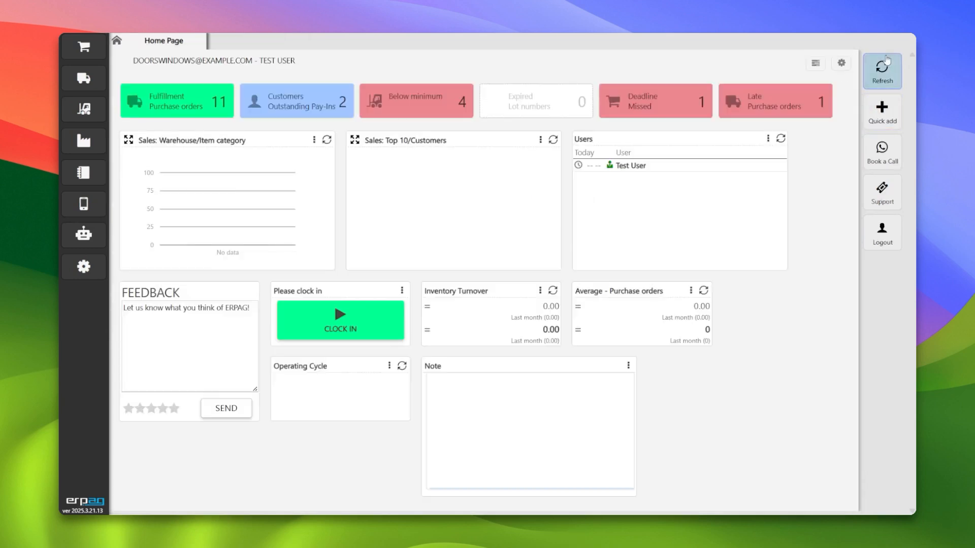
pyautogui.click(86, 48)
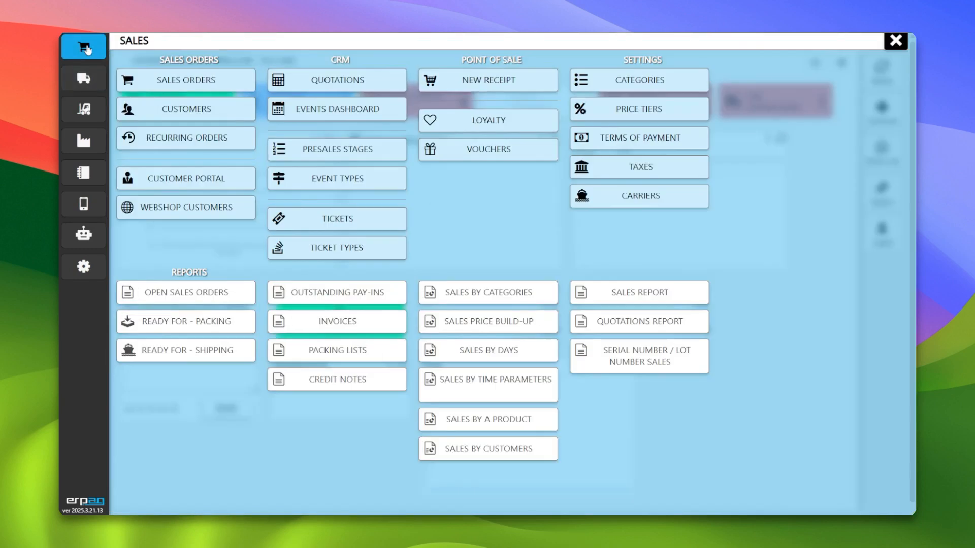
pyautogui.click(147, 80)
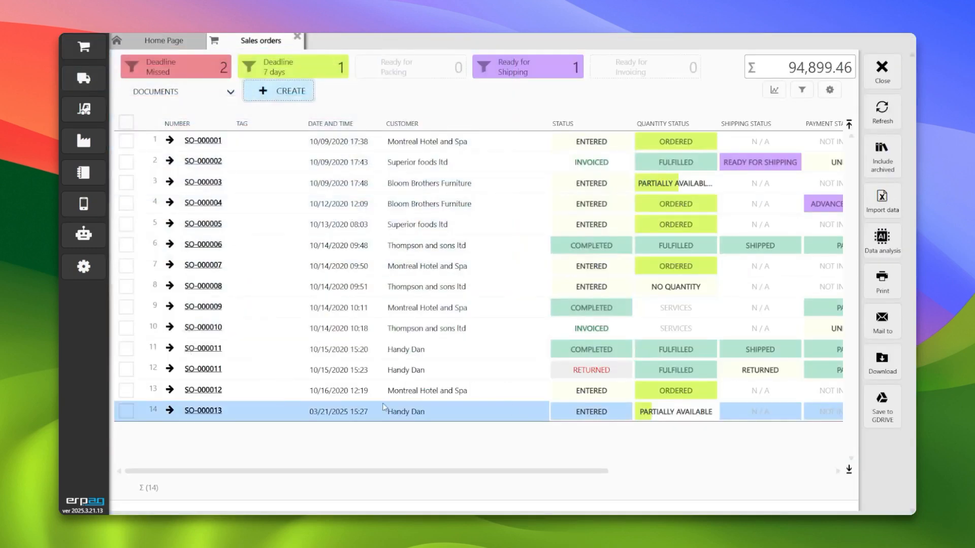
pyautogui.click(203, 411)
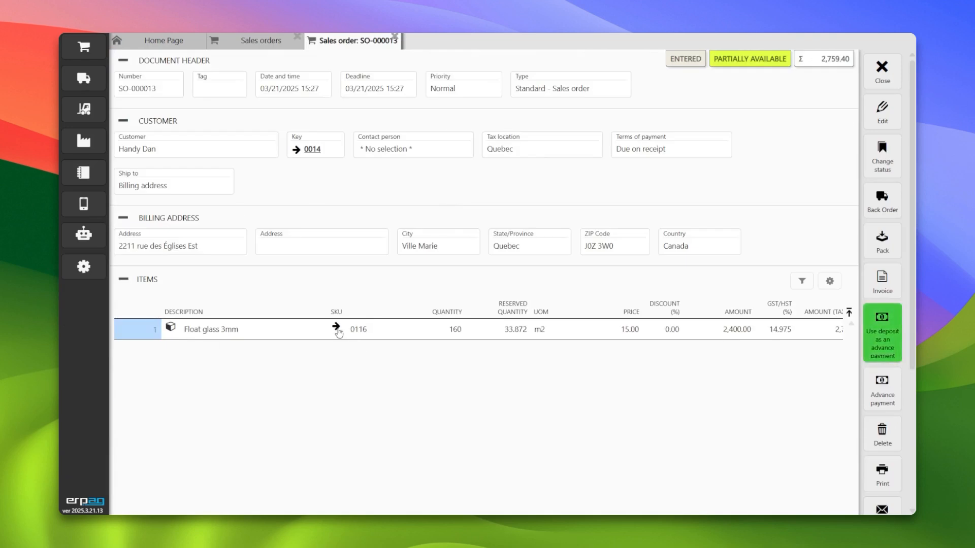
# - Open the Float glass 3mm product from the order, inspect its on-hand stock by bin, and return to sales order SO-000013
pyautogui.click(339, 330)
pyautogui.click(455, 89)
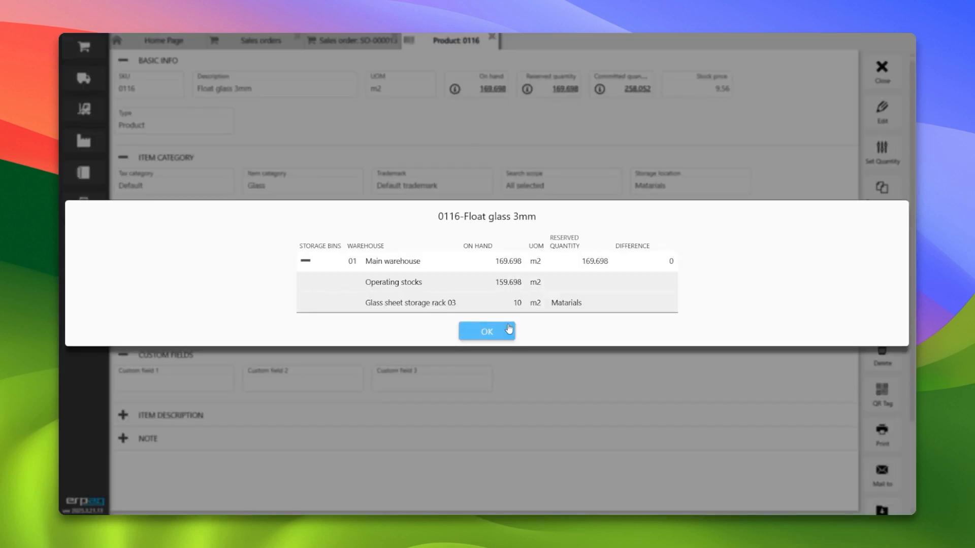
pyautogui.click(508, 330)
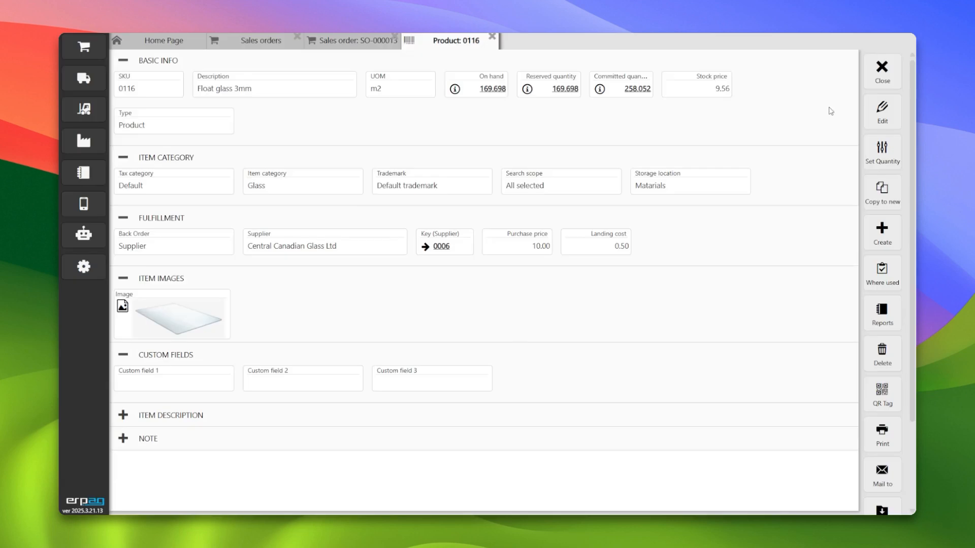
pyautogui.click(882, 70)
pyautogui.click(881, 70)
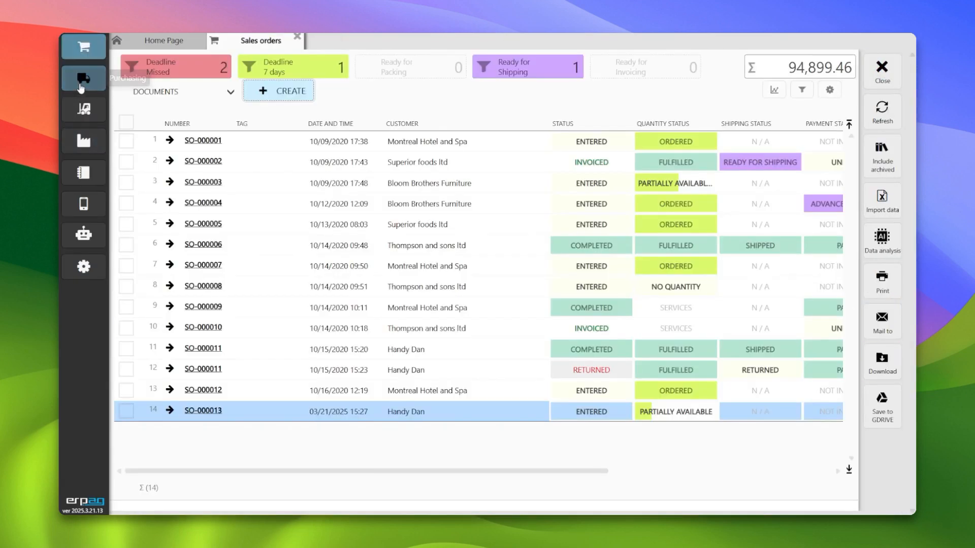
pyautogui.click(203, 411)
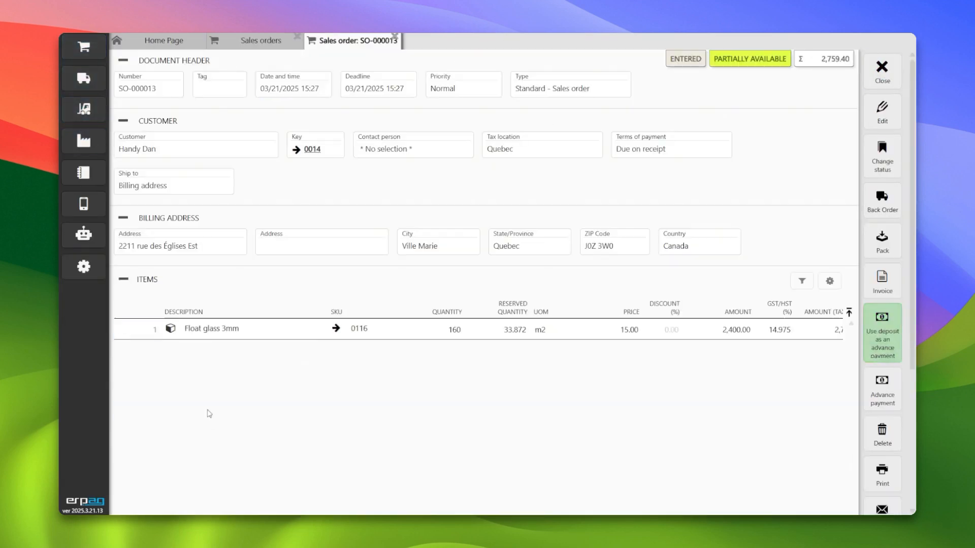
# - Try to pack all 160 m2 of Float glass 3mm from sales order SO-000013 and post the packing list
pyautogui.click(882, 238)
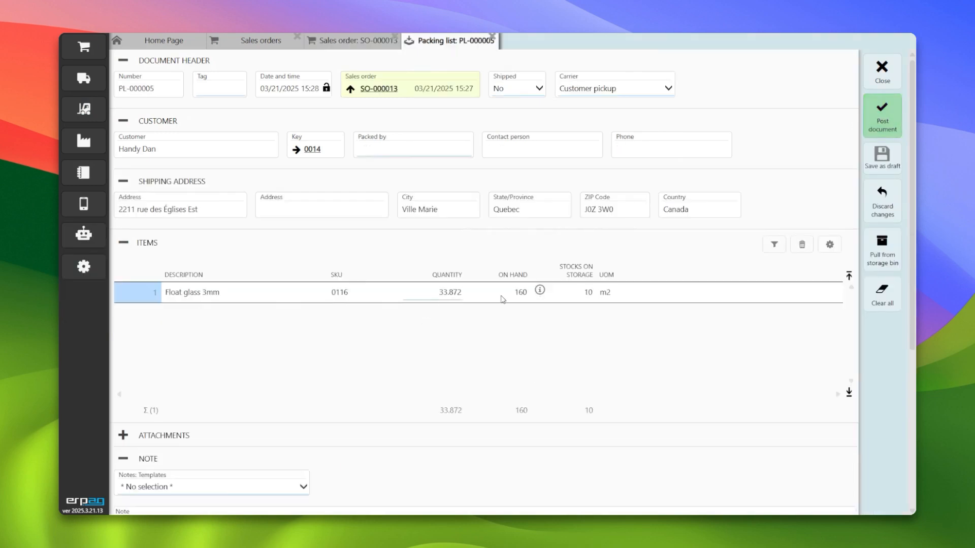
pyautogui.click(428, 299)
pyautogui.write('160')
pyautogui.press('Tab')
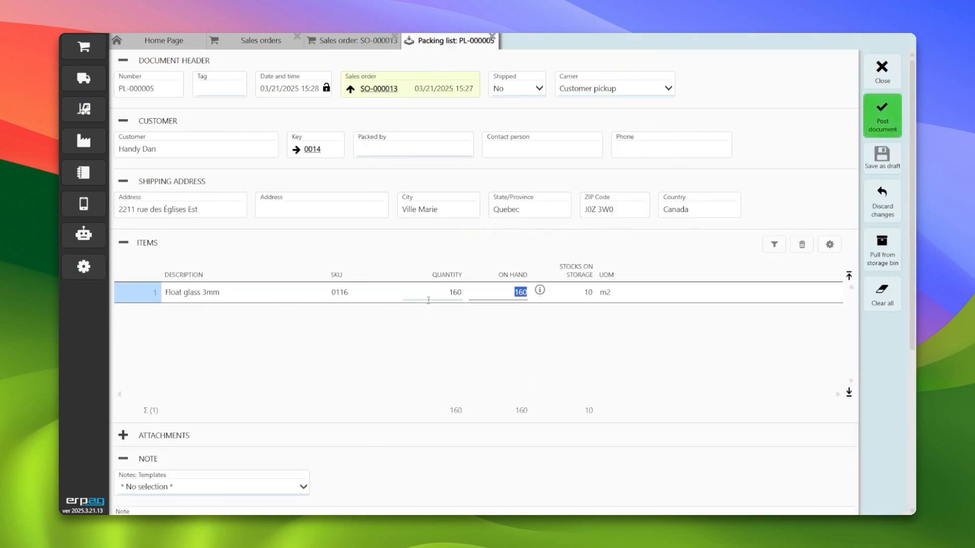
pyautogui.click(900, 122)
pyautogui.click(450, 307)
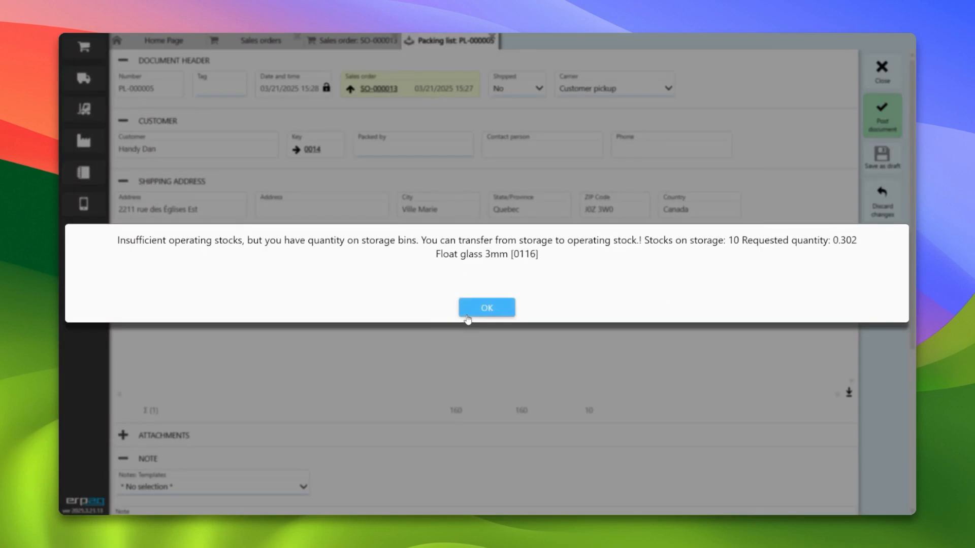
# - Read the stock warning, dismiss it, and close the packing list without posting
pyautogui.moveTo(118, 242); pyautogui.dragTo(392, 243)
pyautogui.click(316, 250)
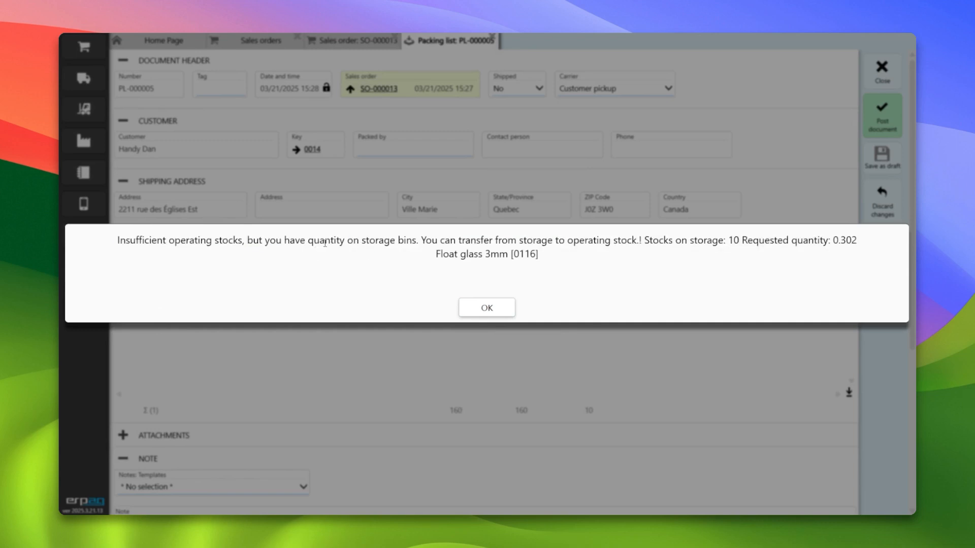
pyautogui.doubleClick(325, 243)
pyautogui.doubleClick(378, 240)
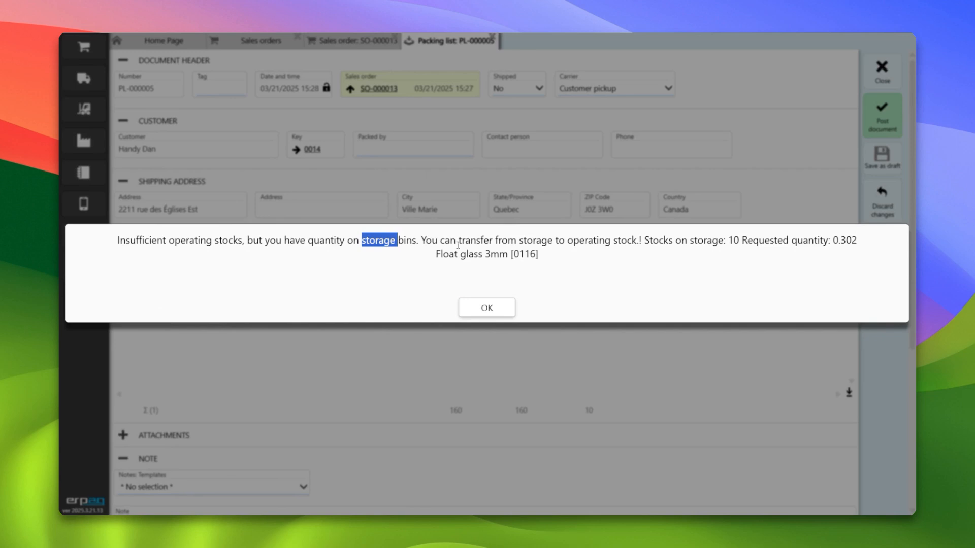
pyautogui.click(499, 316)
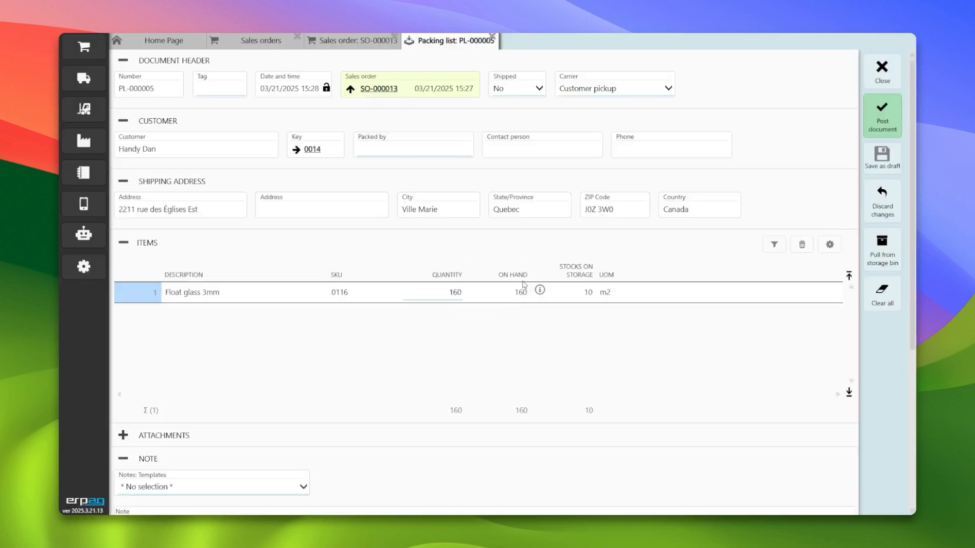
pyautogui.click(887, 78)
pyautogui.click(887, 77)
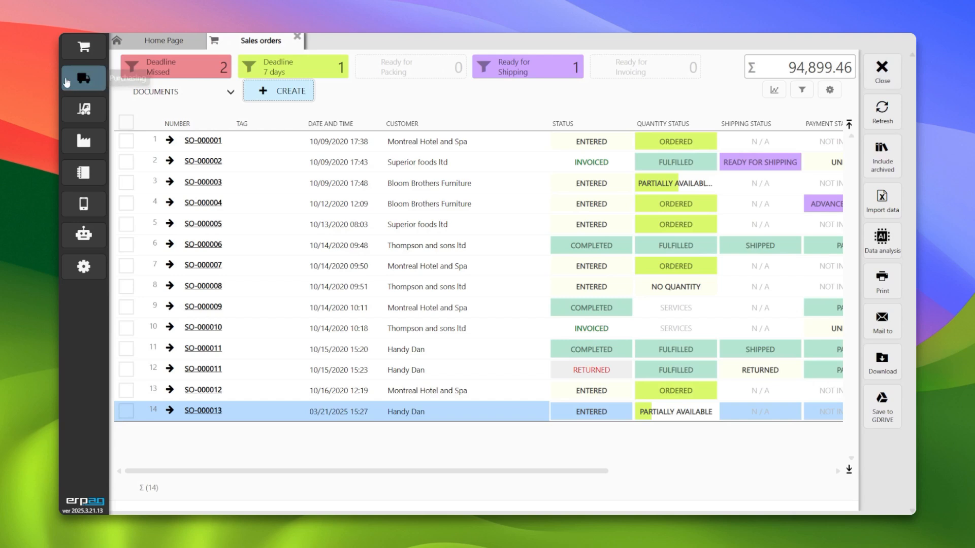
# - Create a Pull from storage bin transfer for 9 m2 of Float glass 3mm and save it
pyautogui.click(74, 106)
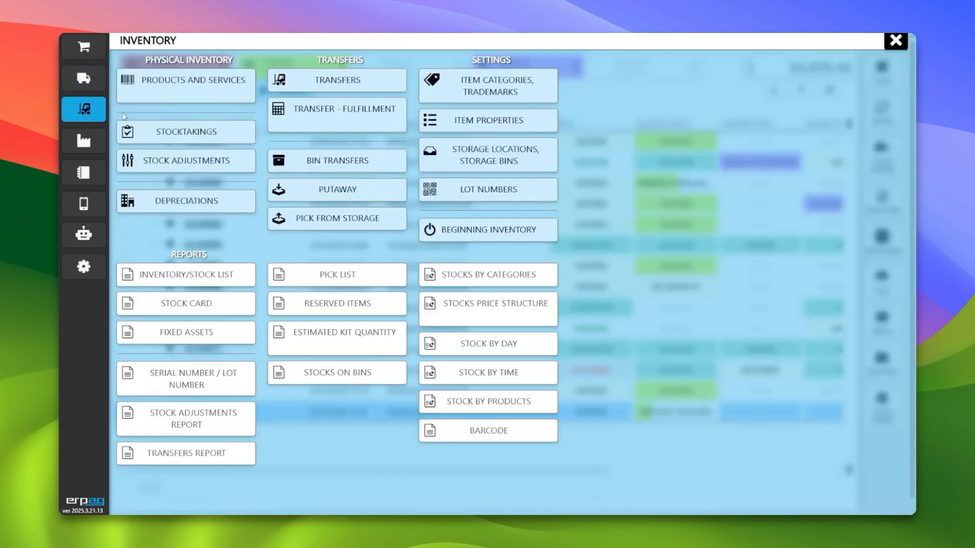
pyautogui.click(350, 159)
pyautogui.click(307, 93)
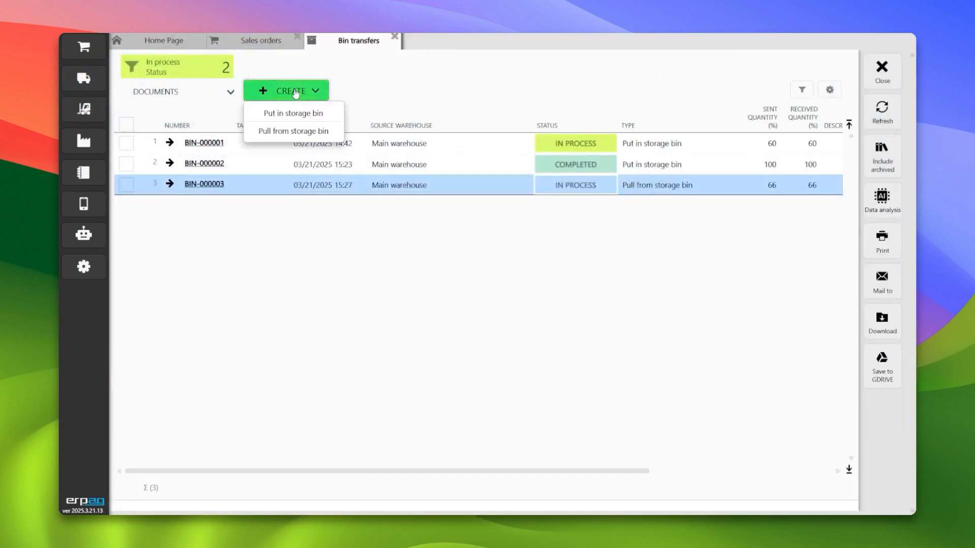
pyautogui.click(297, 131)
pyautogui.click(218, 208)
pyautogui.write('g')
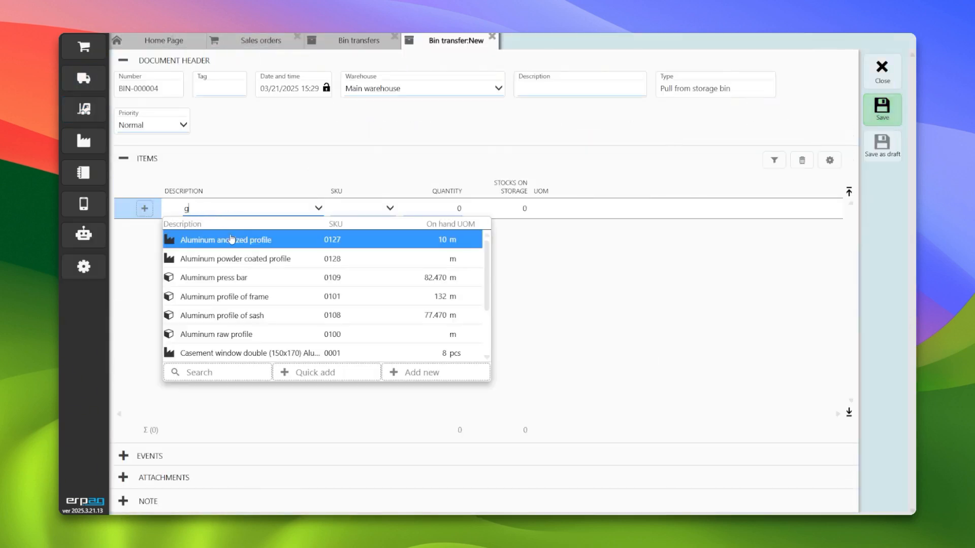
pyautogui.write('las')
pyautogui.click(237, 278)
pyautogui.click(425, 211)
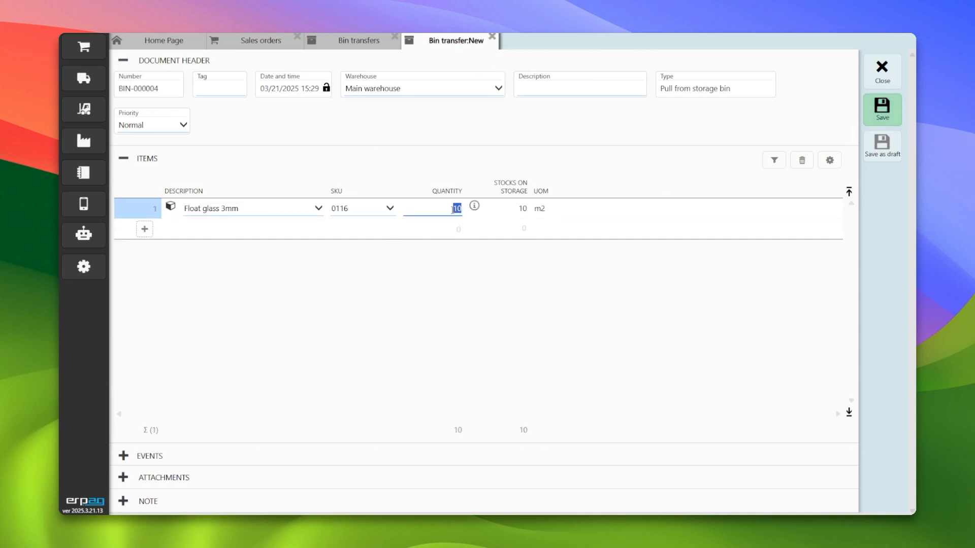
pyautogui.click(881, 109)
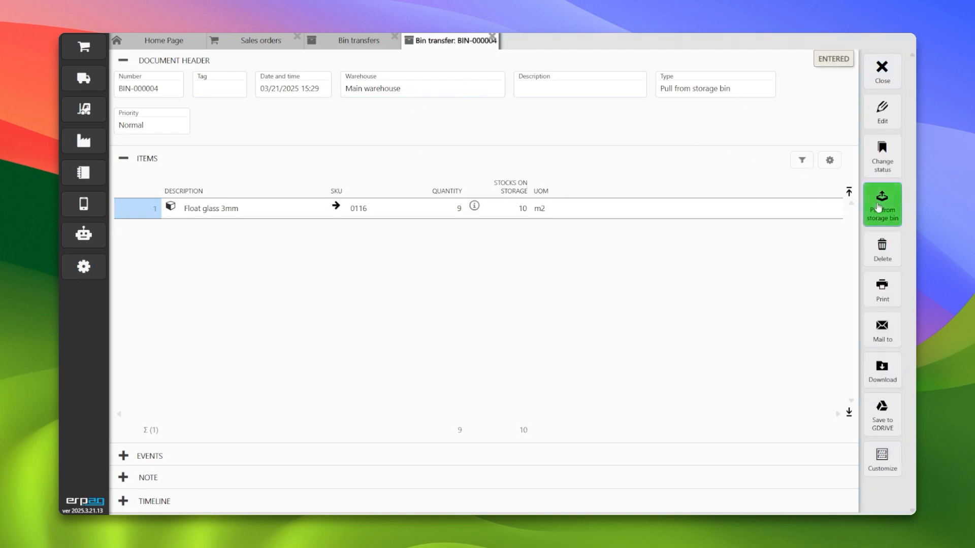
# - Pull the transfer from its storage bin, auto-assign the bin, and post the document
pyautogui.click(881, 202)
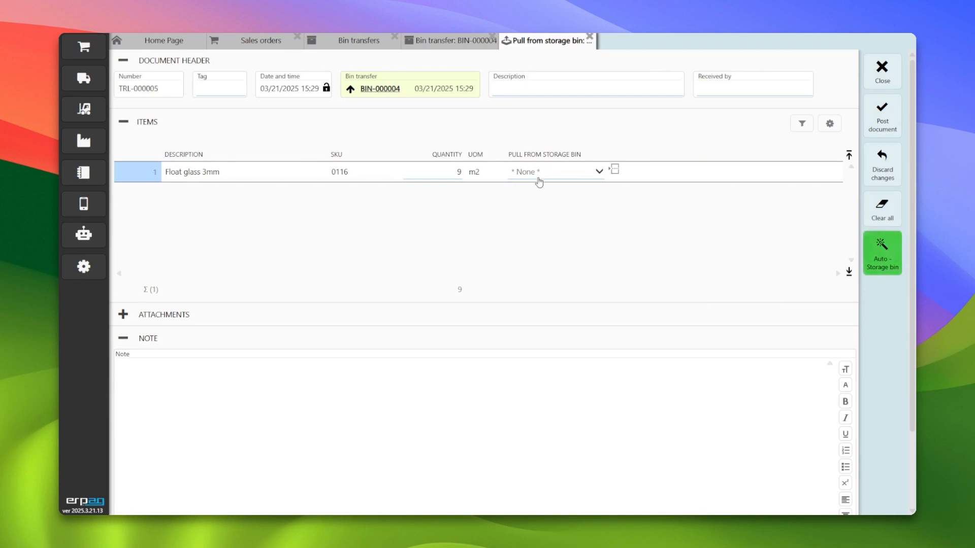
pyautogui.click(881, 259)
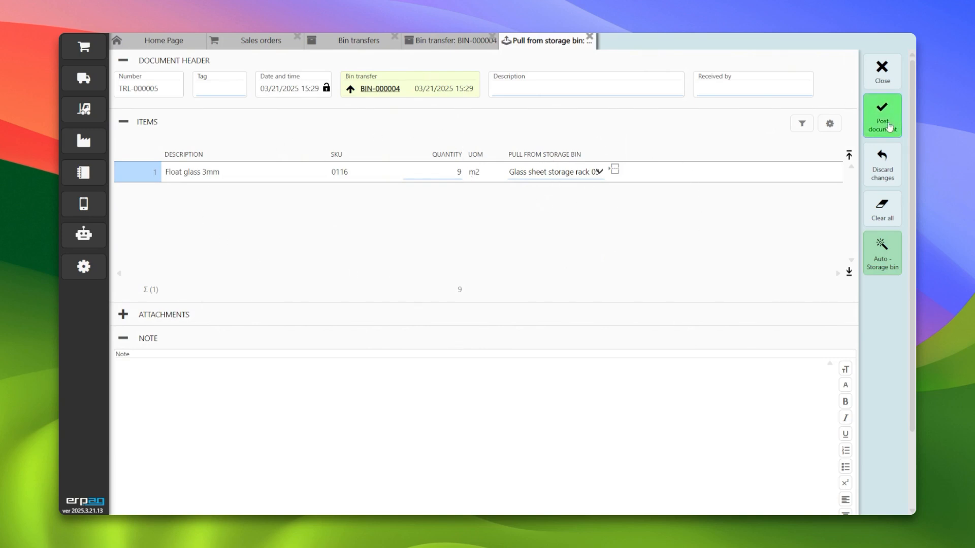
pyautogui.click(878, 99)
pyautogui.click(452, 308)
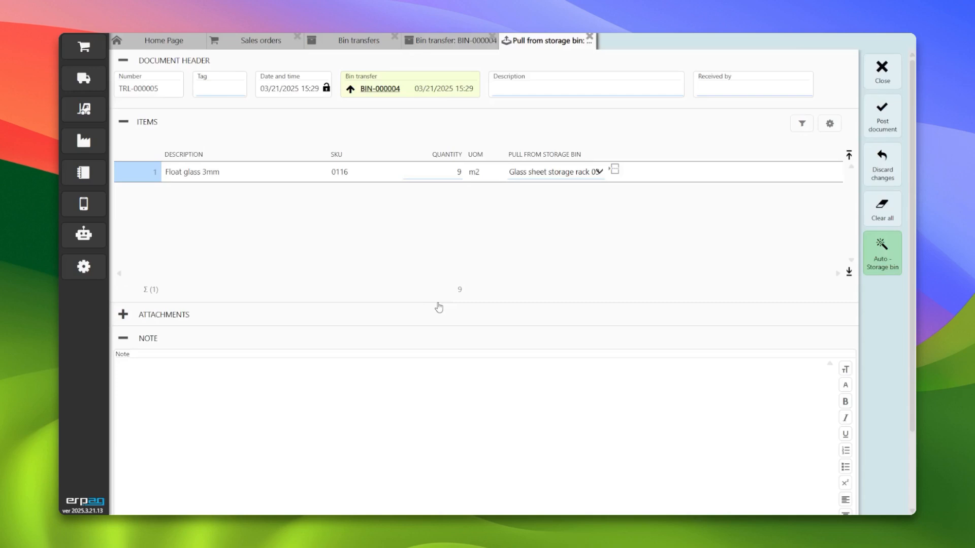
# - Close the pull and transfer documents and reopen sales order SO-000013
pyautogui.click(882, 71)
pyautogui.click(881, 71)
pyautogui.click(881, 76)
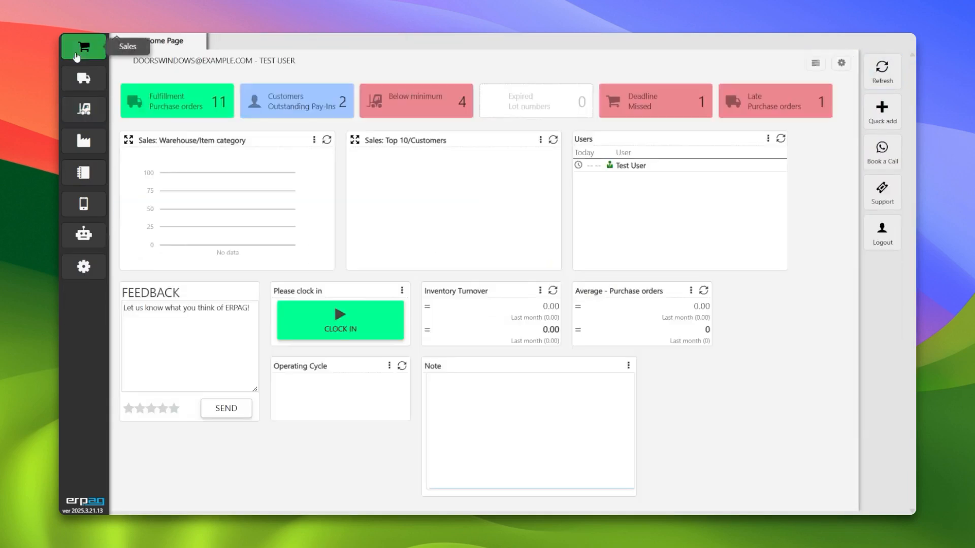
pyautogui.click(84, 47)
pyautogui.click(184, 78)
pyautogui.click(203, 412)
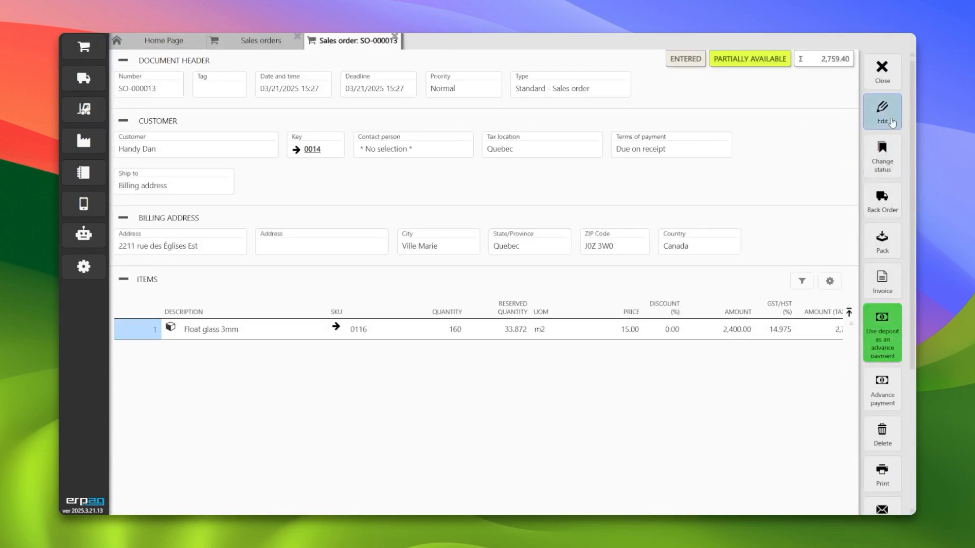
# - Pack sales order SO-000013 with a quantity of 160 and post the packing list
pyautogui.click(881, 244)
pyautogui.click(447, 292)
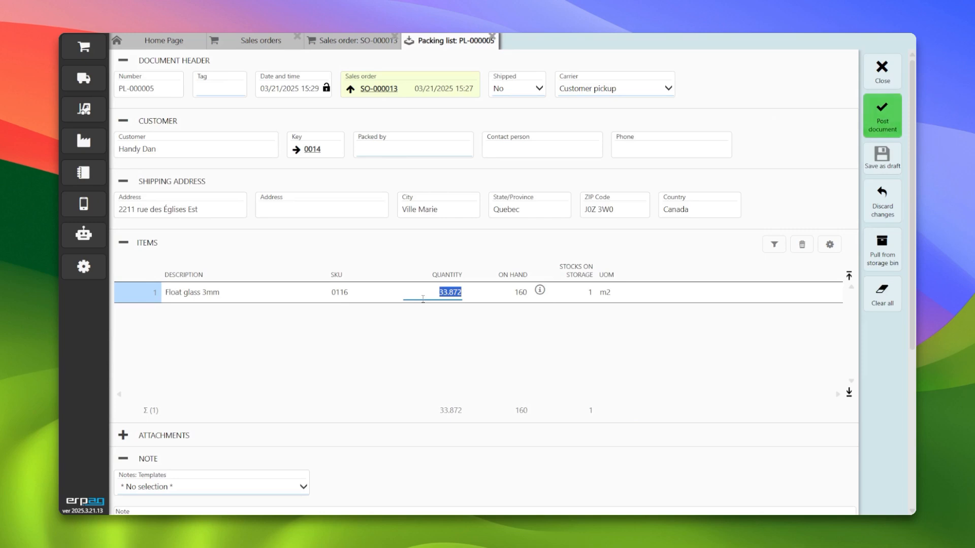
pyautogui.write('160')
pyautogui.press('Tab')
pyautogui.click(882, 116)
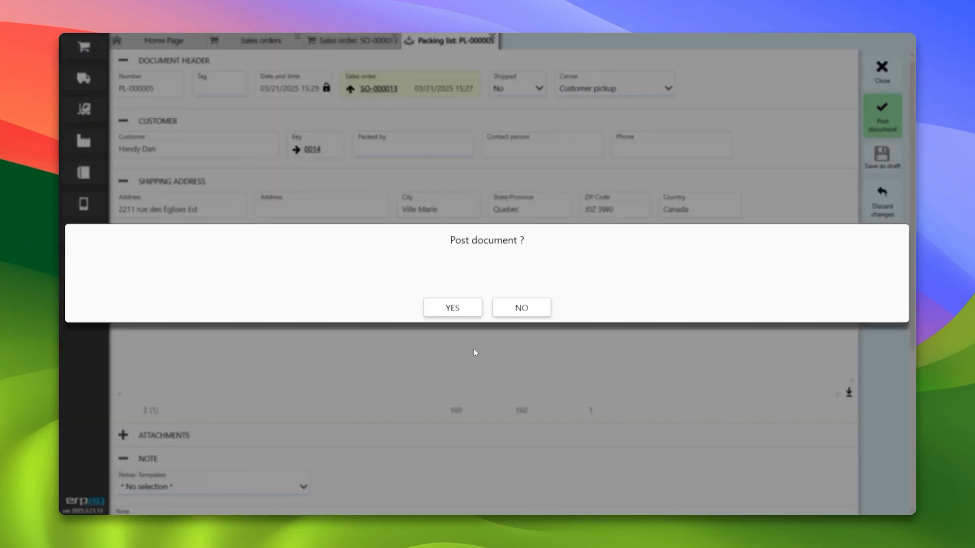
pyautogui.click(451, 306)
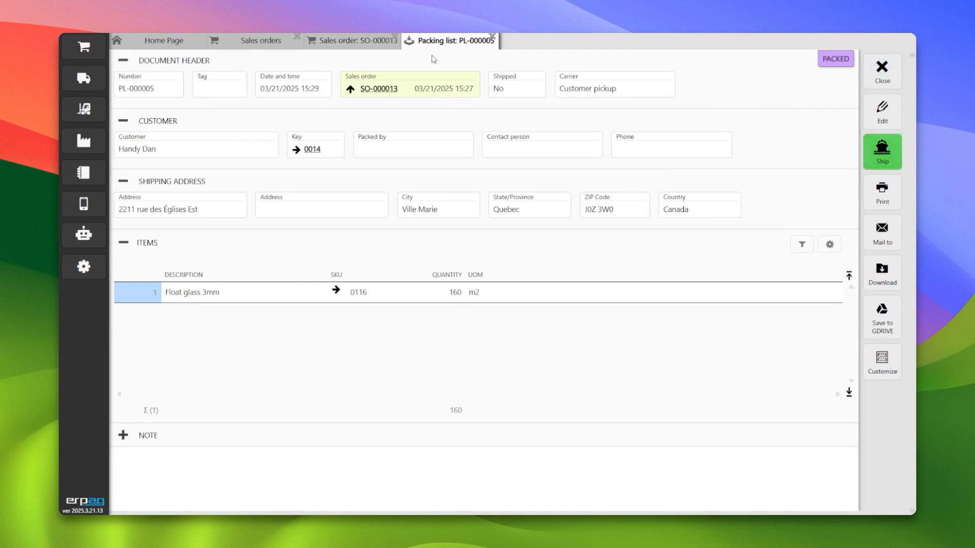
# - Close the order screens and open the Stocks on bins report
pyautogui.click(877, 71)
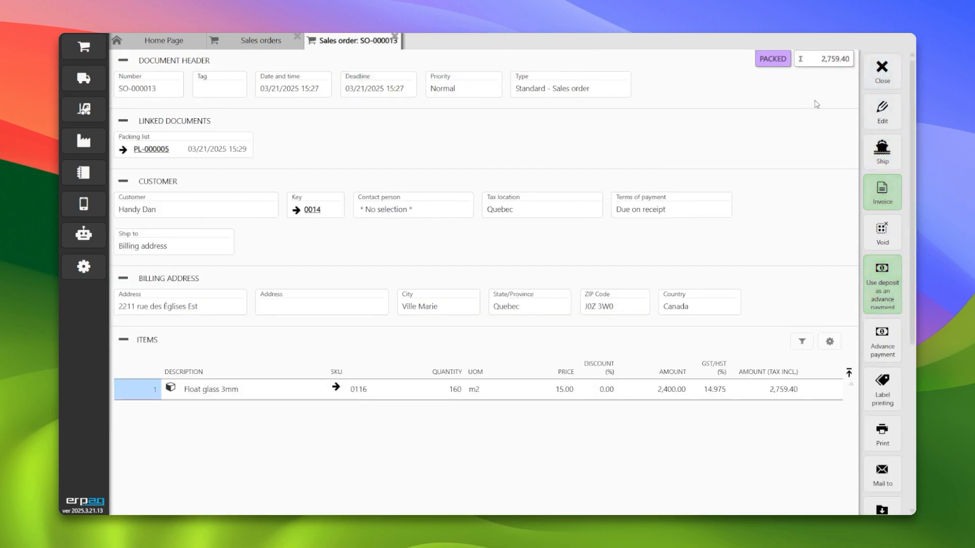
pyautogui.click(881, 71)
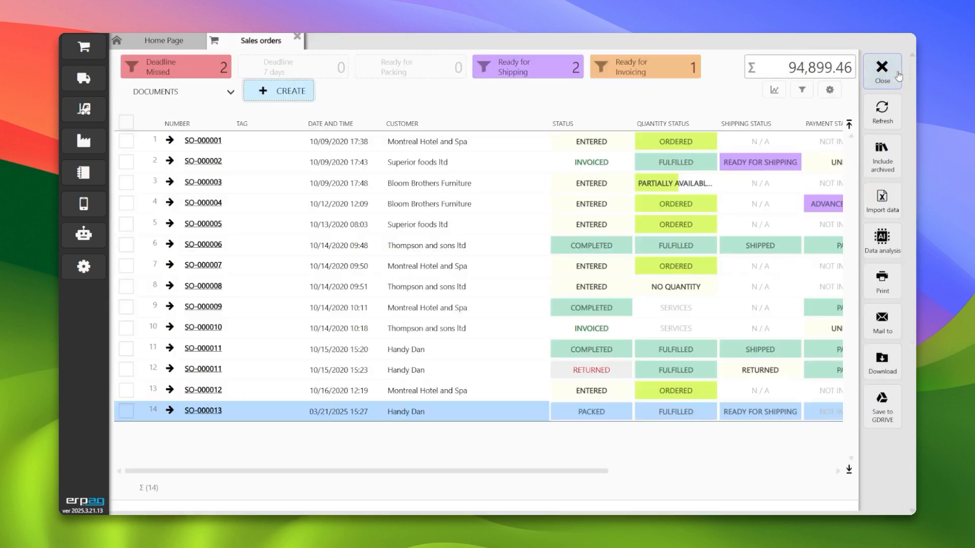
pyautogui.click(881, 71)
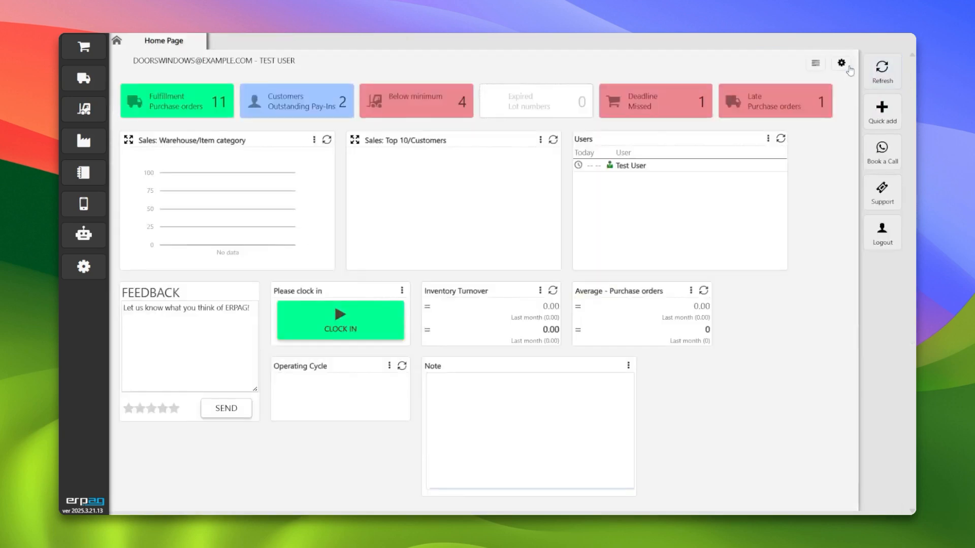
pyautogui.click(84, 109)
pyautogui.click(339, 372)
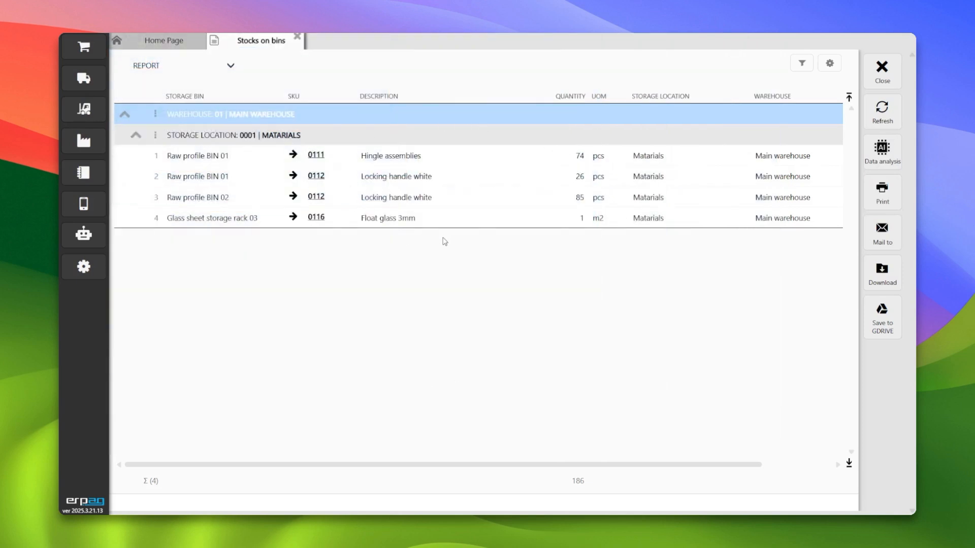
# - Create and save a standard work order outputting 10 pcs of Casement window double (187x165), SKU 0131
pyautogui.click(883, 69)
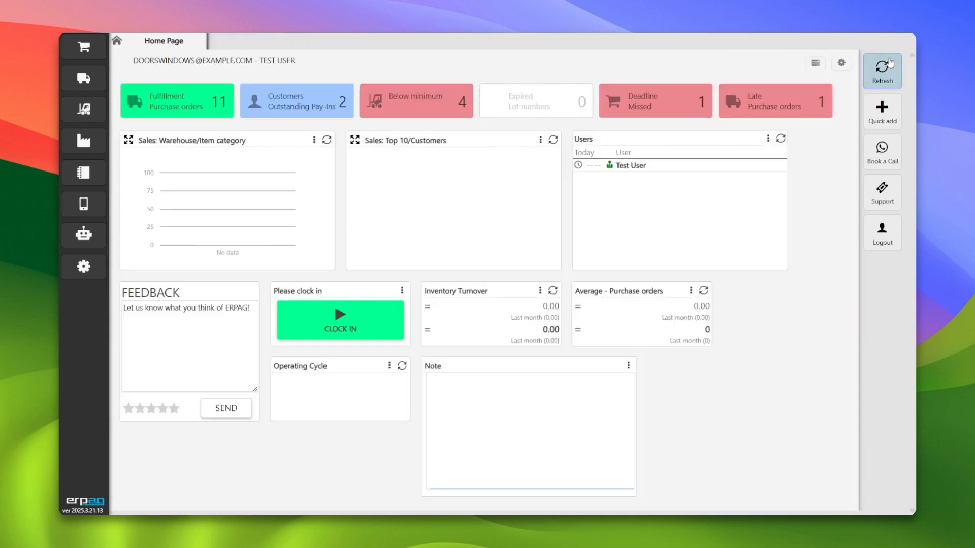
pyautogui.click(83, 141)
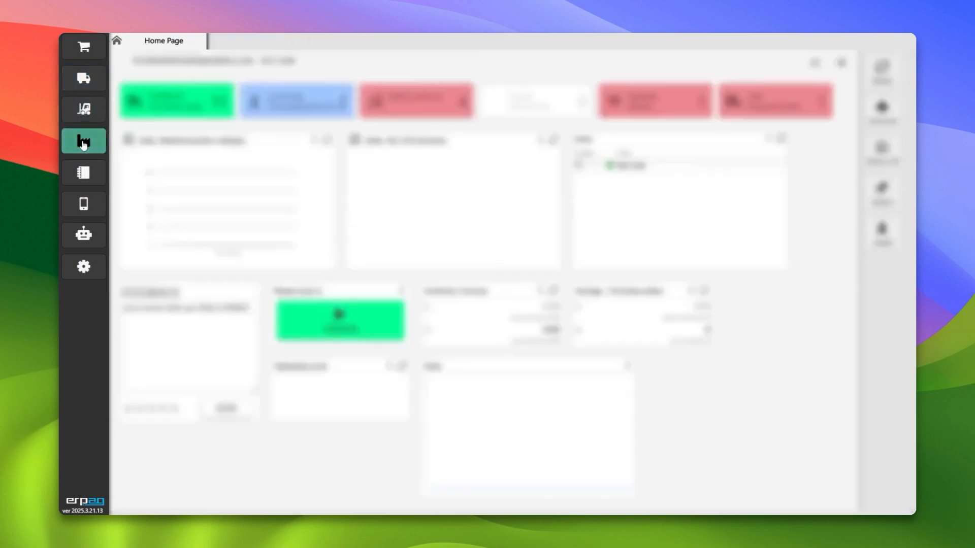
pyautogui.click(162, 83)
pyautogui.click(274, 99)
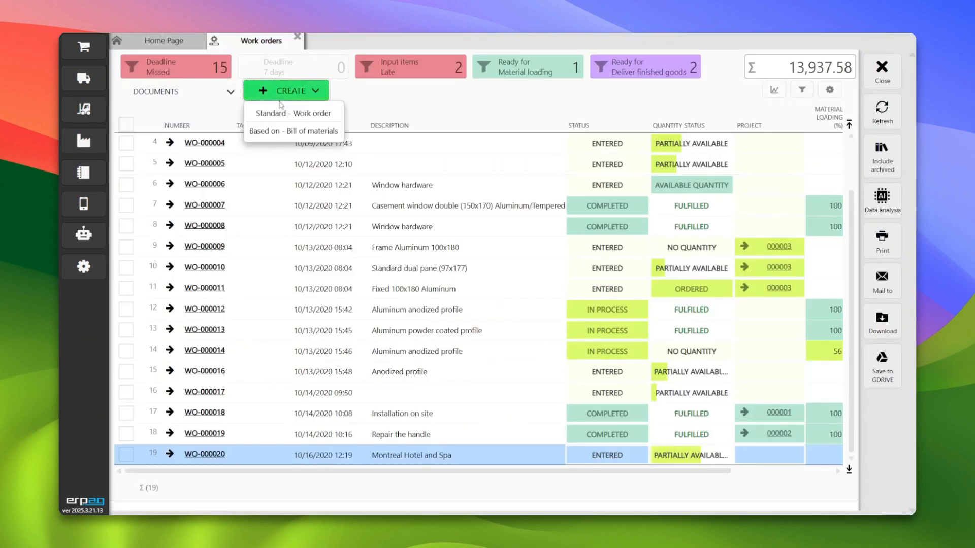
pyautogui.click(316, 114)
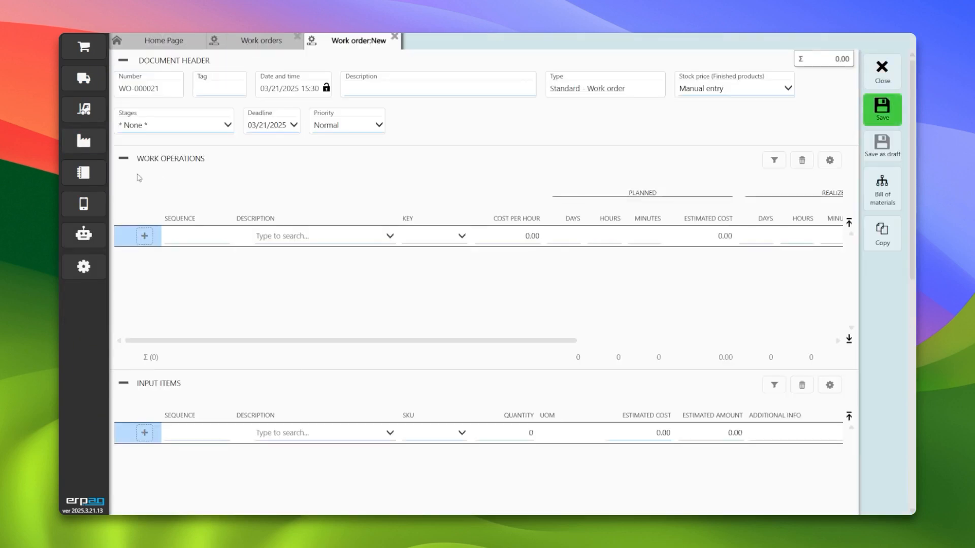
pyautogui.click(123, 158)
pyautogui.click(124, 181)
pyautogui.click(282, 253)
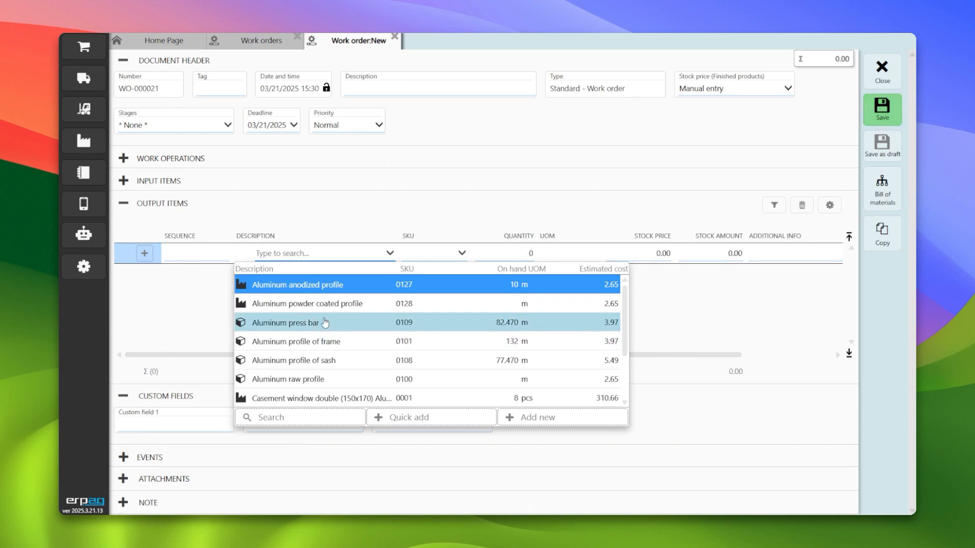
pyautogui.scroll(-1, 330, 330)
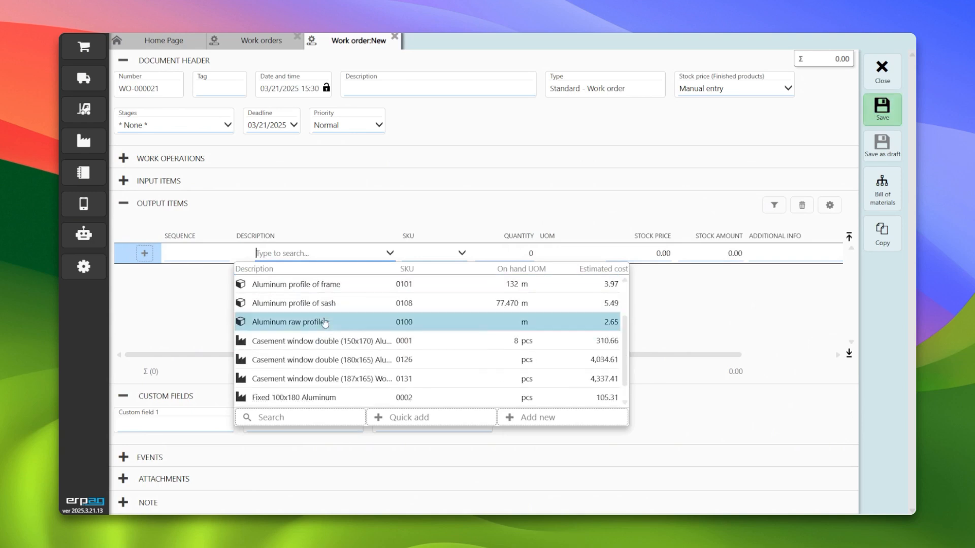
pyautogui.click(319, 379)
pyautogui.write('0')
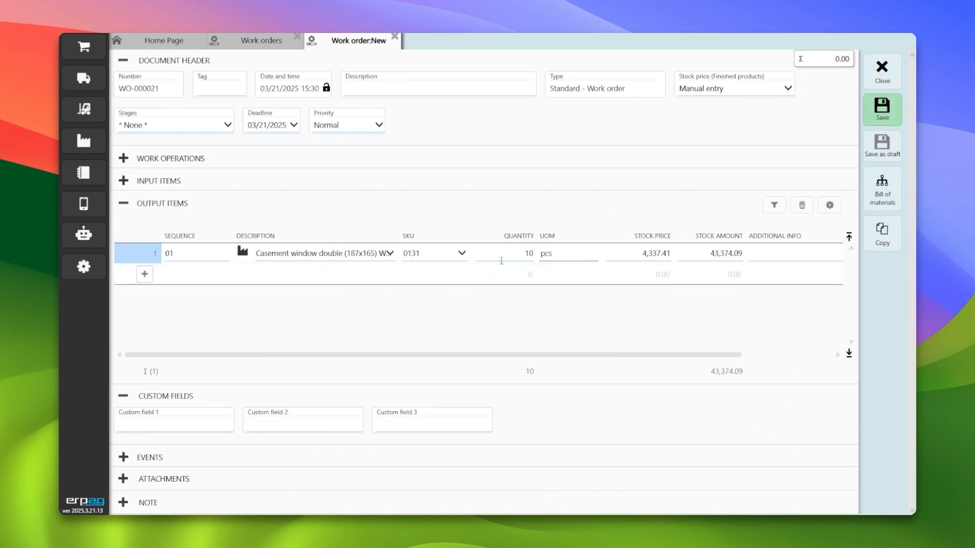
pyautogui.press('Tab')
pyautogui.press('Tab')
pyautogui.click(882, 109)
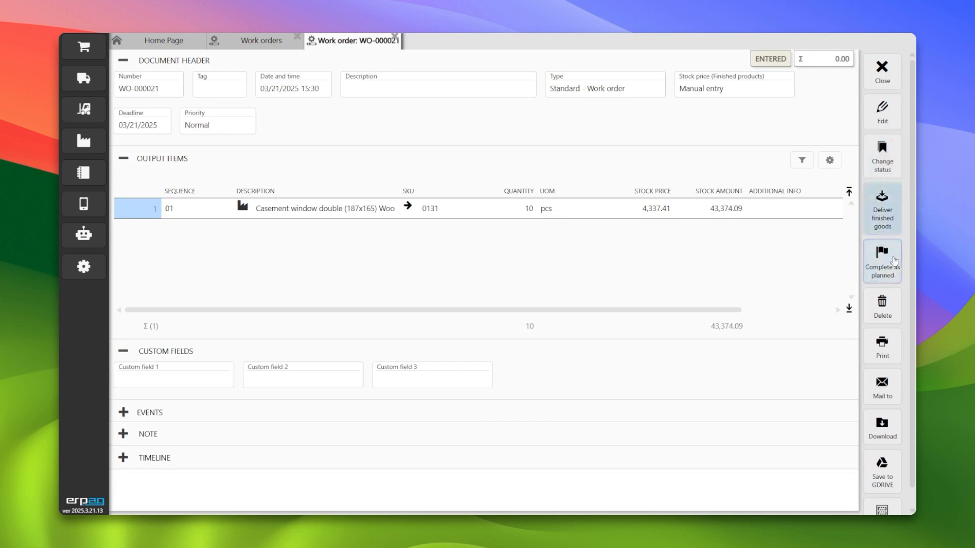
# - Deliver the work order's finished goods and post the finished goods note
pyautogui.click(882, 208)
pyautogui.click(882, 116)
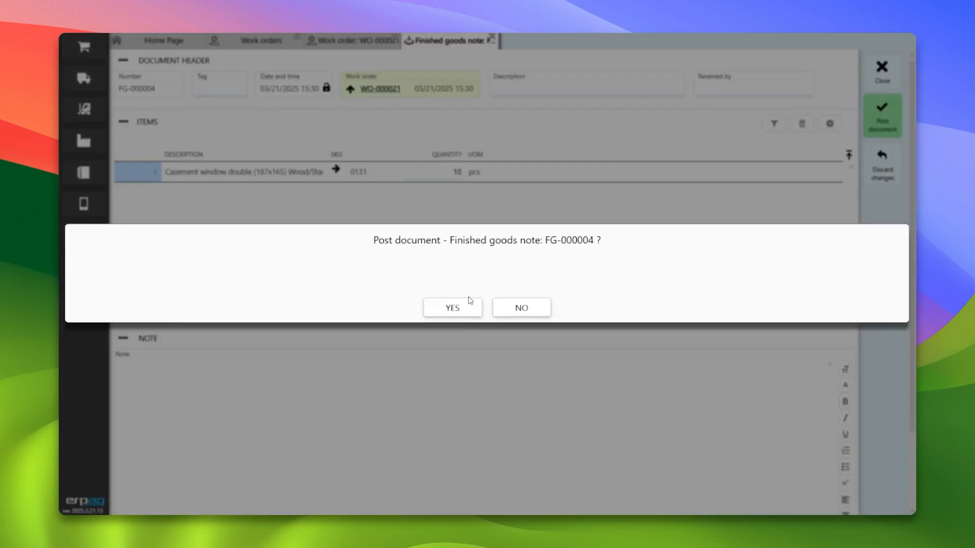
pyautogui.click(458, 306)
# - Close the work order and open the Inventory/Stock List report
pyautogui.click(882, 71)
pyautogui.click(882, 71)
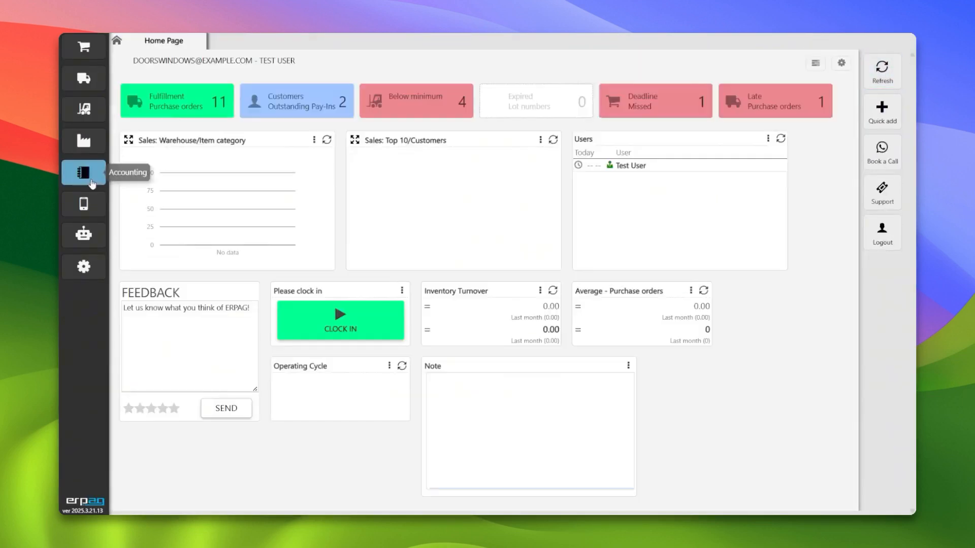
pyautogui.click(84, 109)
pyautogui.click(173, 214)
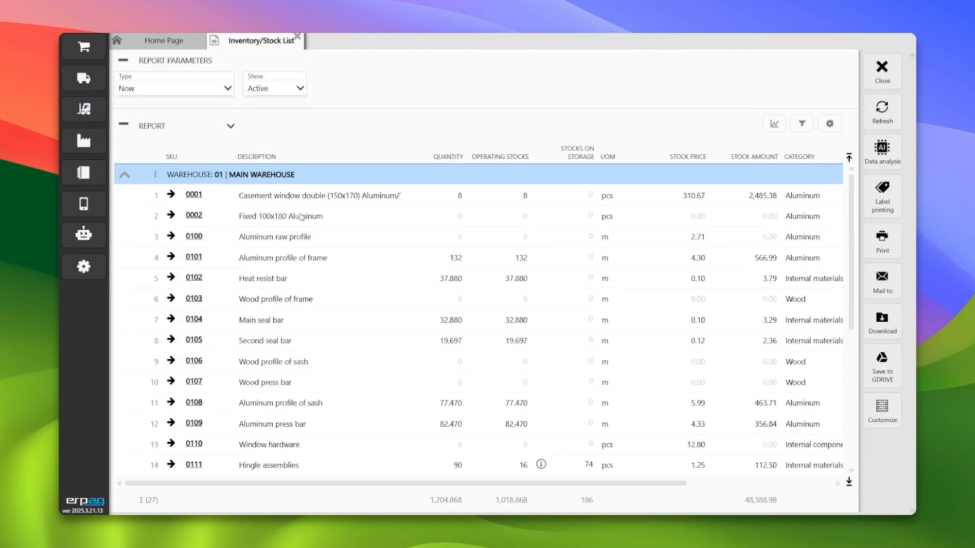
# - Open work order WO-000021 from the work orders list to review it, then close it
pyautogui.click(341, 255)
pyautogui.click(334, 195)
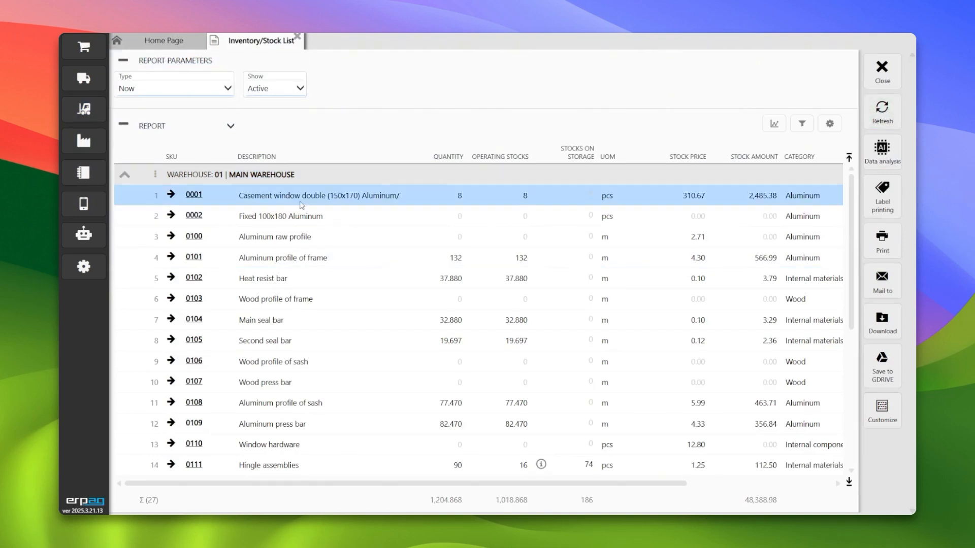
pyautogui.click(85, 78)
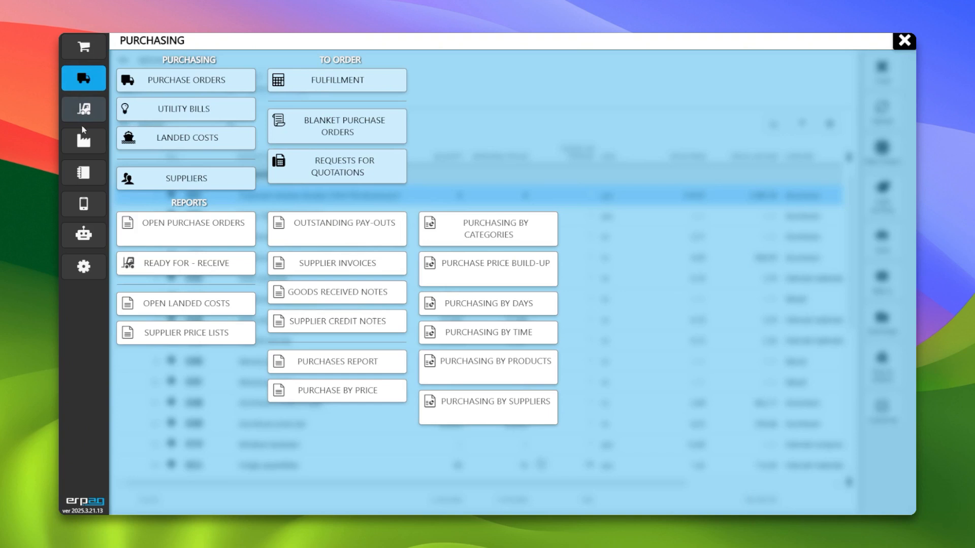
pyautogui.click(84, 141)
pyautogui.click(146, 85)
pyautogui.doubleClick(203, 452)
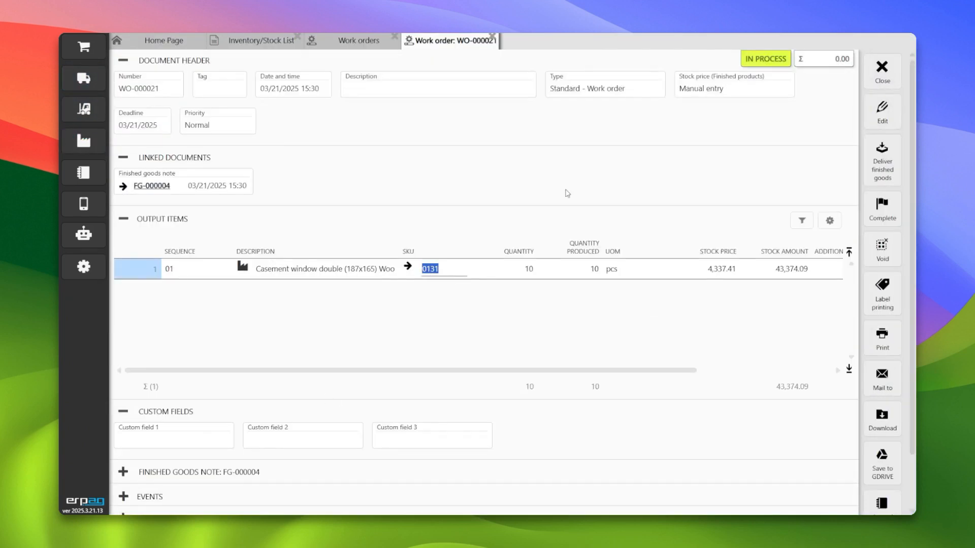
pyautogui.click(881, 68)
pyautogui.click(881, 69)
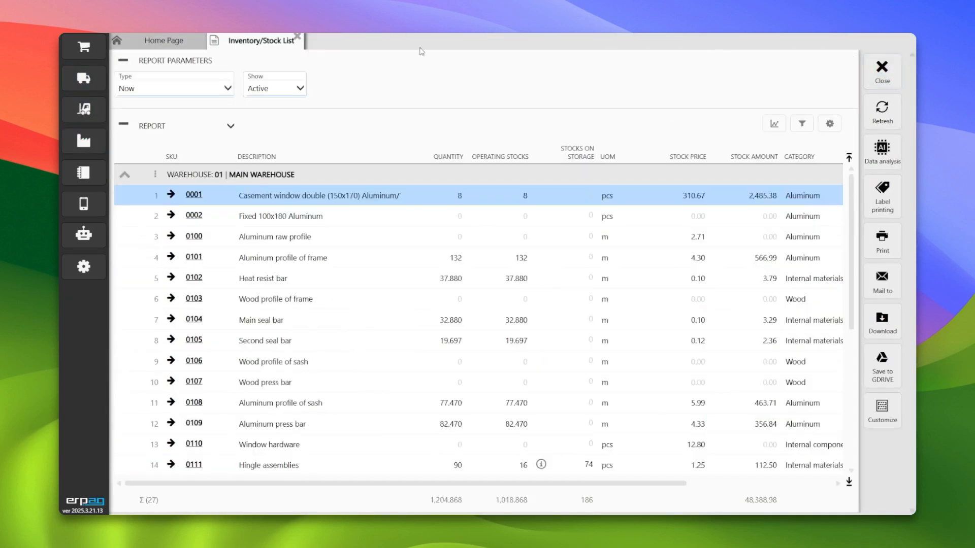
# - Filter the Inventory/Stock List by SKU 0131
pyautogui.click(192, 161)
pyautogui.write('0131')
pyautogui.press('Return')
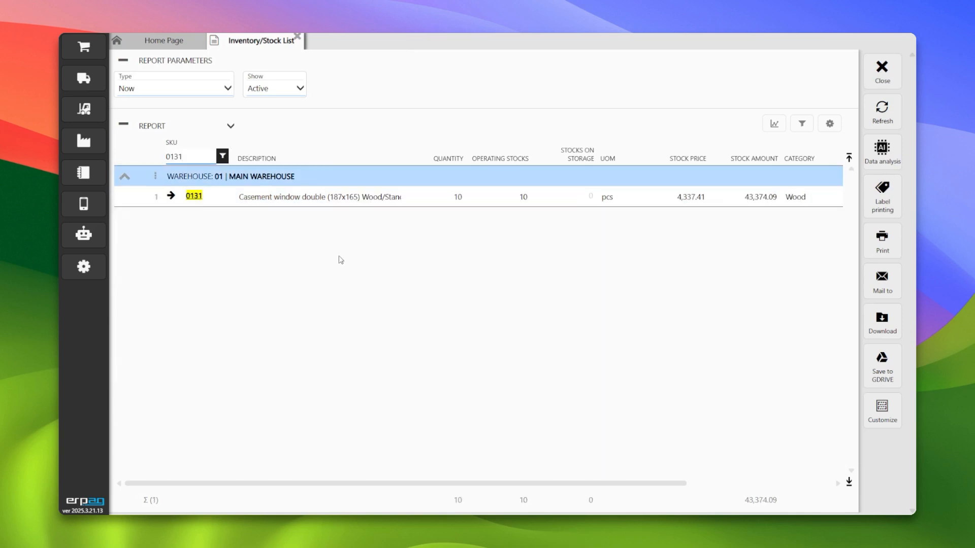
pyautogui.click(471, 203)
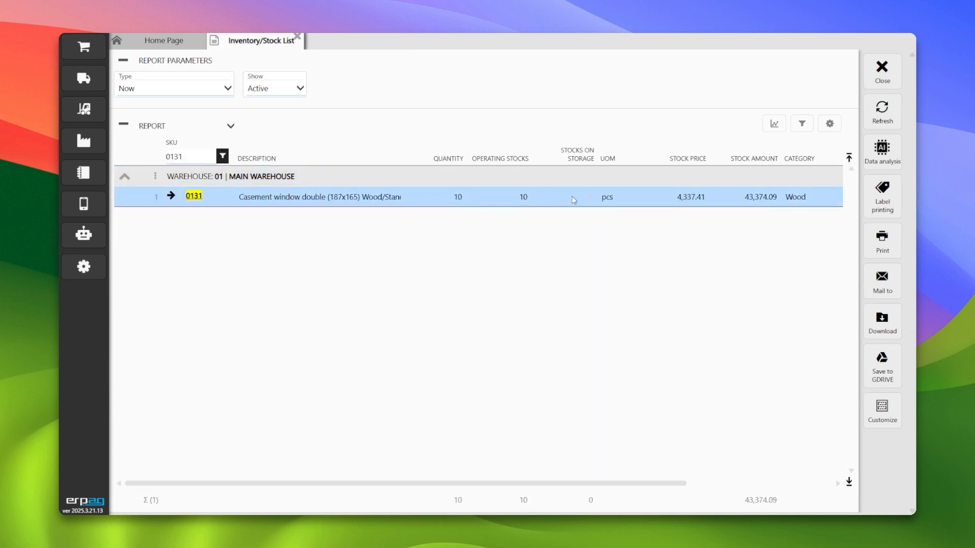
# - Open Putaway, set Reserved quantity to No, and filter the list by SKU 0131
pyautogui.click(84, 78)
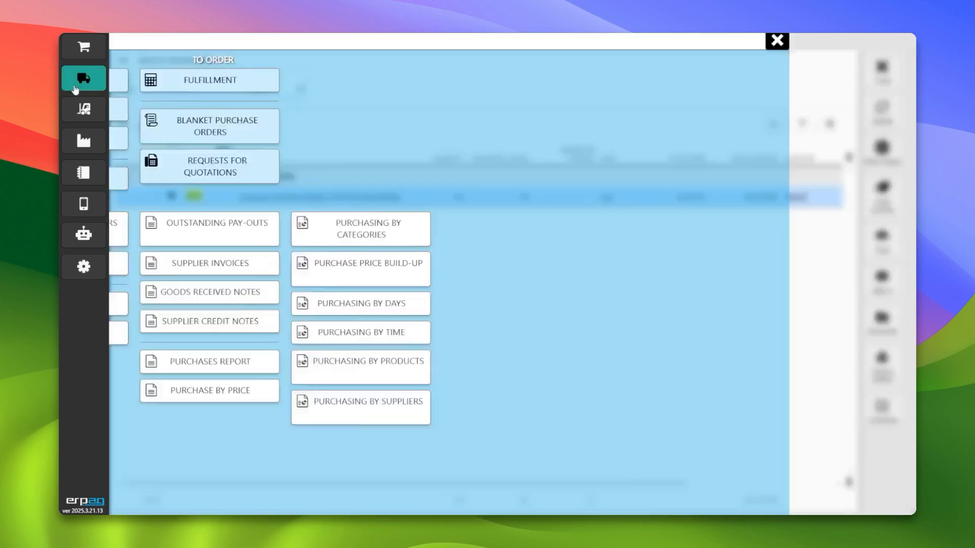
pyautogui.click(84, 109)
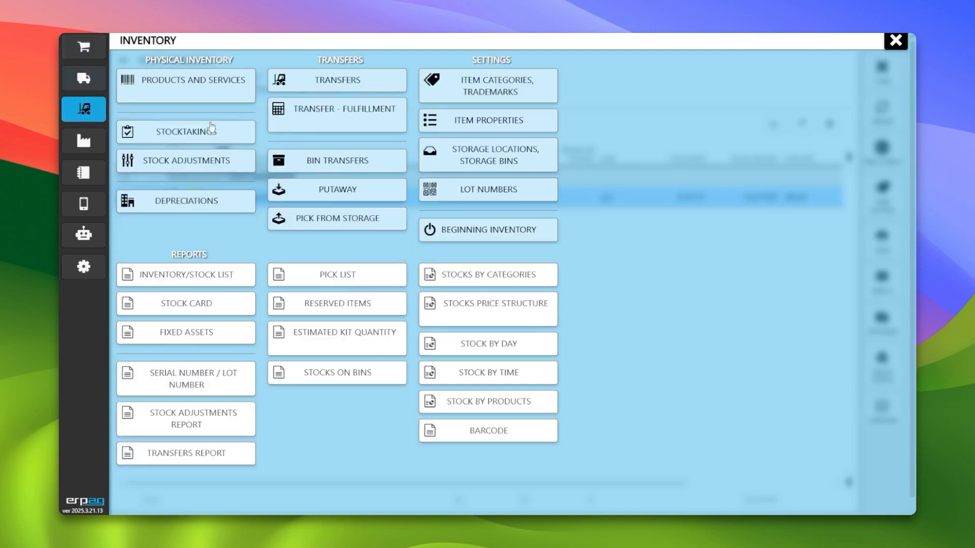
pyautogui.click(332, 199)
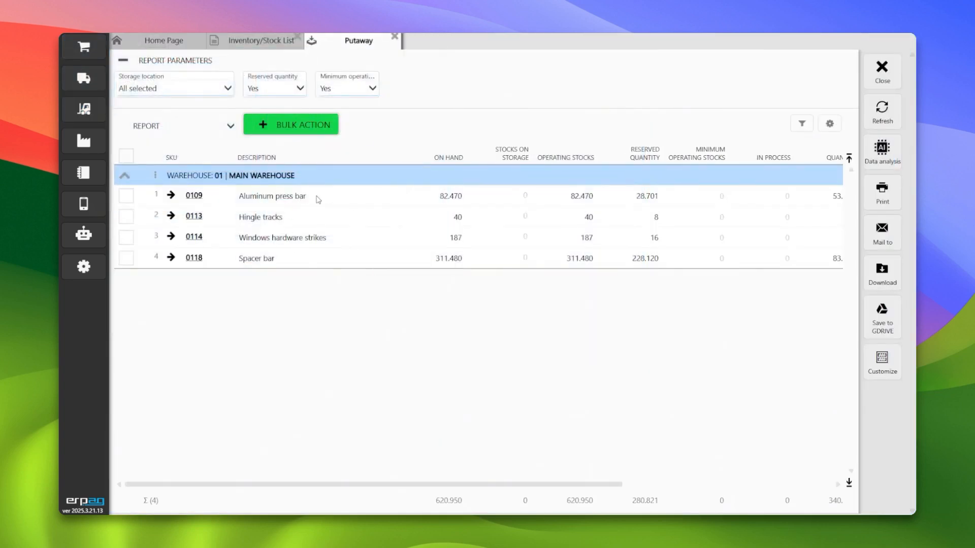
pyautogui.click(299, 89)
pyautogui.click(269, 129)
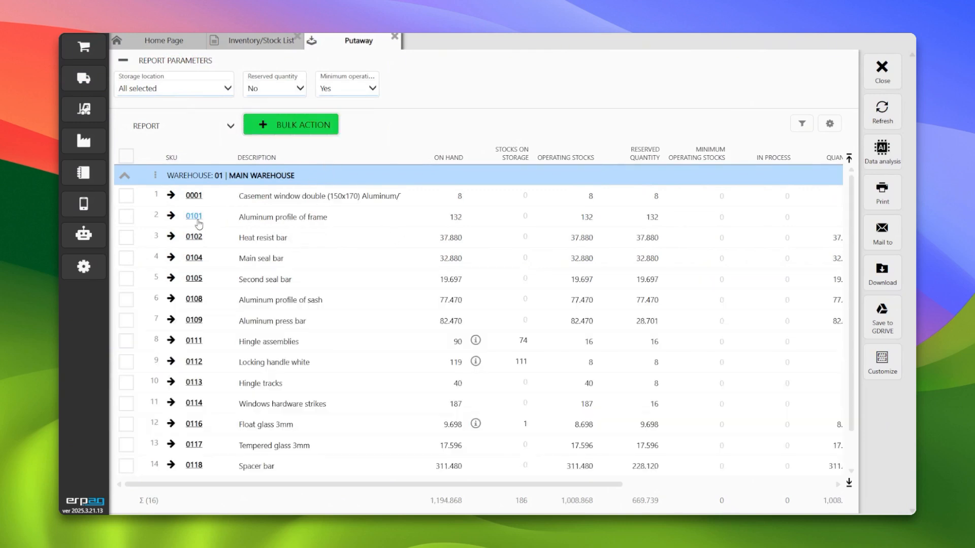
pyautogui.click(201, 164)
pyautogui.write('0131')
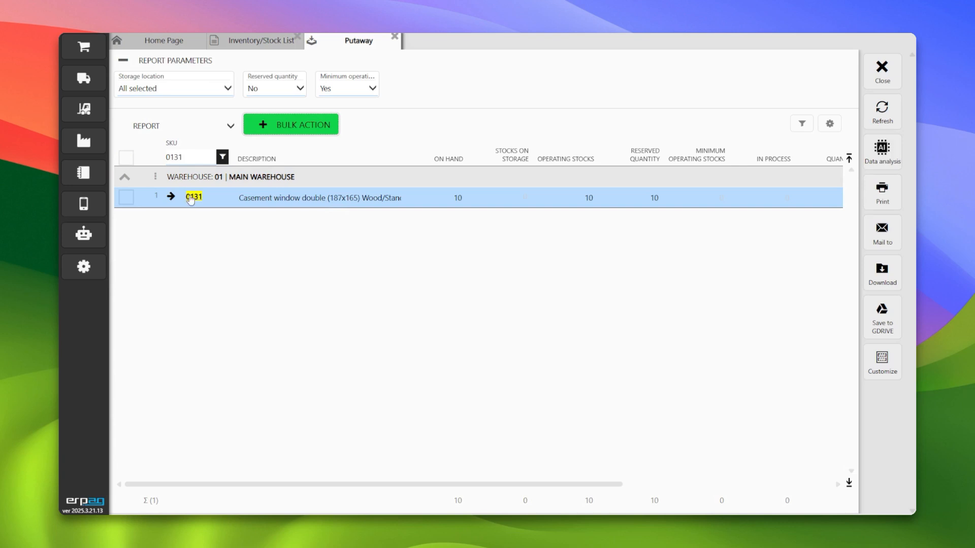
# - Open product 0131 and view the documents behind its reserved quantity
pyautogui.click(84, 109)
pyautogui.click(193, 89)
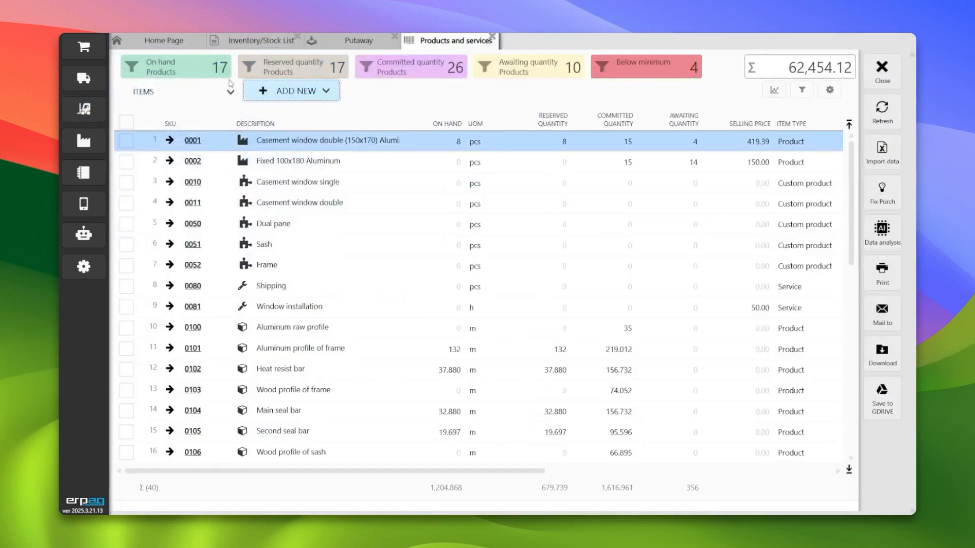
pyautogui.click(192, 145)
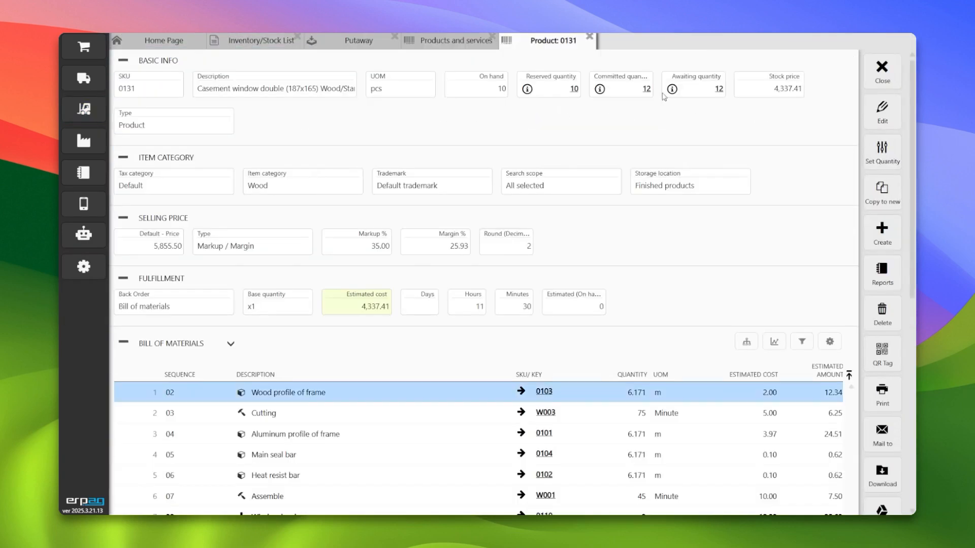
pyautogui.click(570, 89)
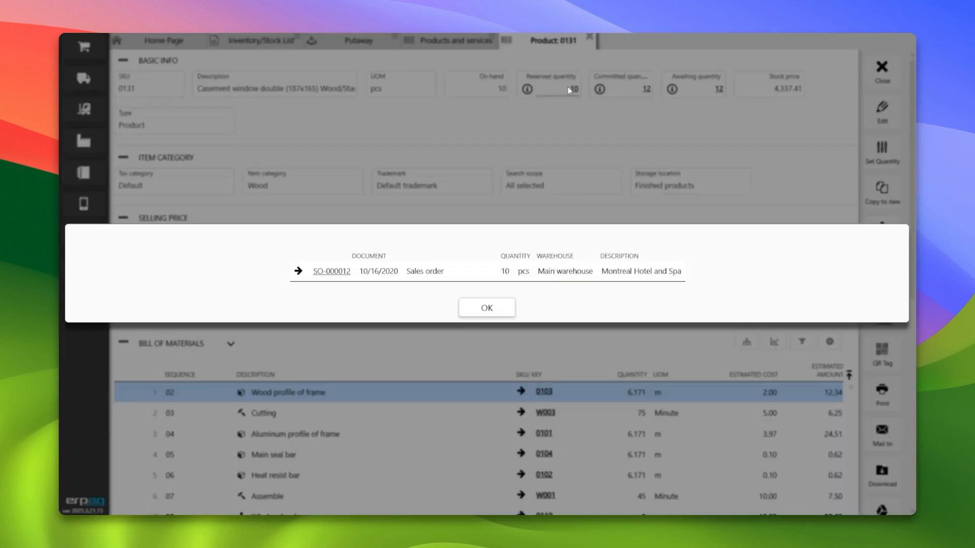
pyautogui.click(487, 307)
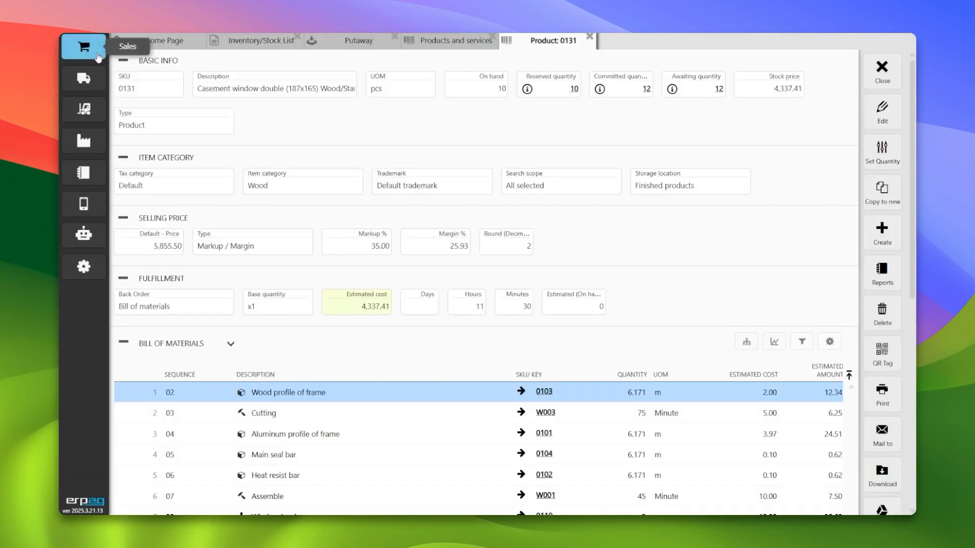
# - Open the sales orders list and the reserving sales order SO-000012
pyautogui.click(98, 57)
pyautogui.click(188, 80)
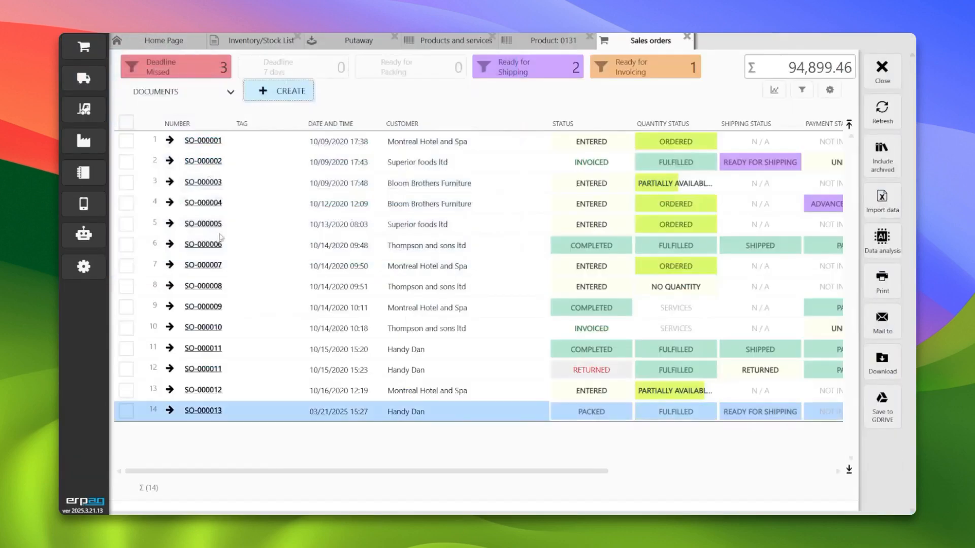
pyautogui.click(545, 45)
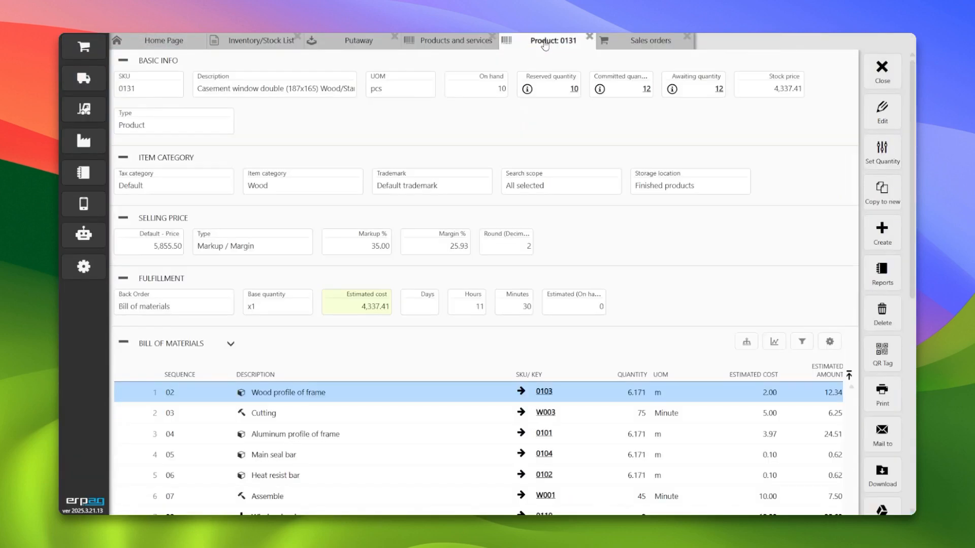
pyautogui.click(560, 95)
pyautogui.click(483, 307)
pyautogui.click(649, 42)
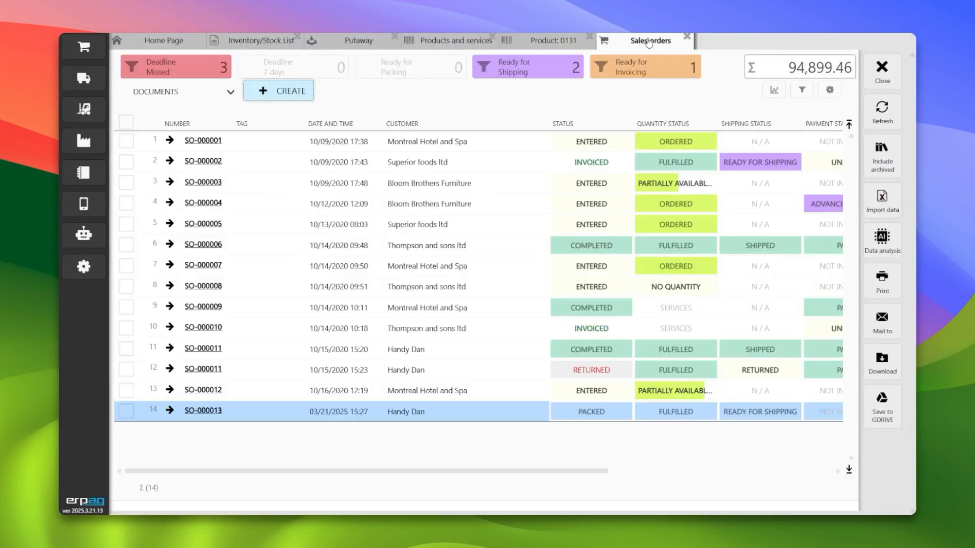
pyautogui.click(203, 390)
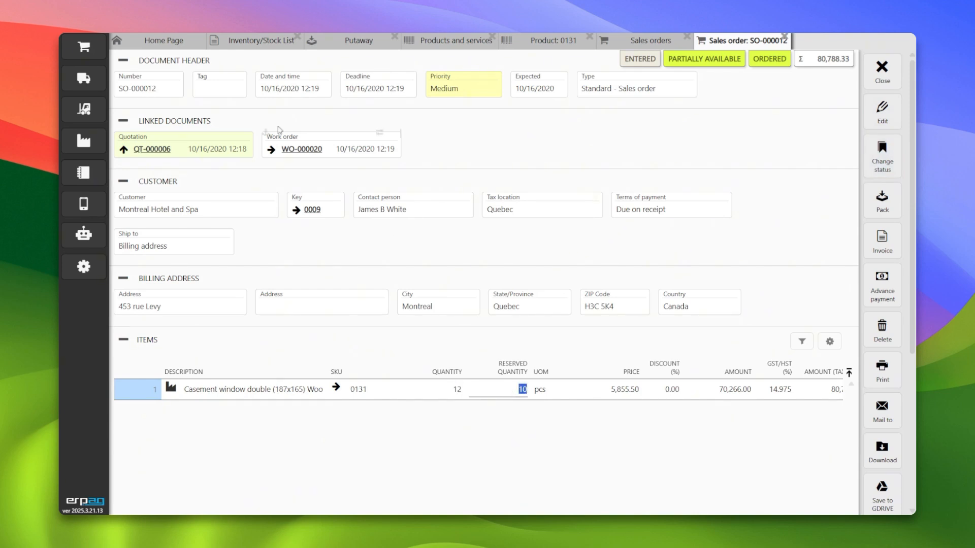
# - Create and save a standard work order outputting 15 pcs of Casement window double (187x165), SKU 0131
pyautogui.click(84, 141)
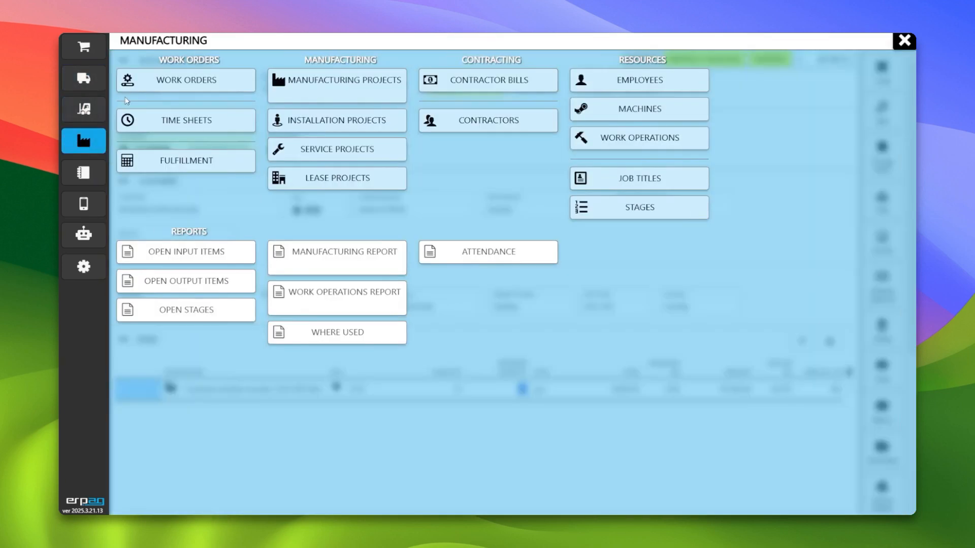
pyautogui.click(158, 90)
pyautogui.click(258, 91)
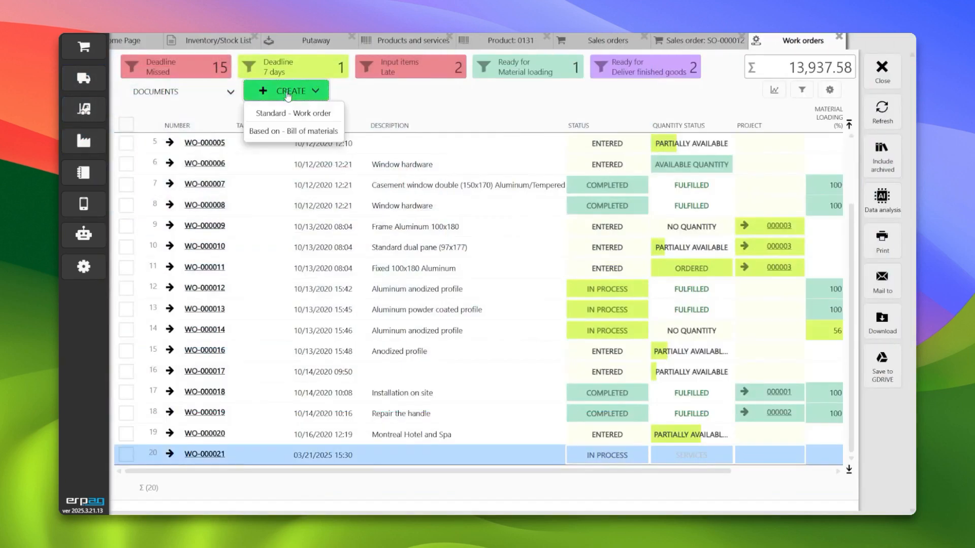
pyautogui.click(312, 117)
pyautogui.click(123, 159)
pyautogui.click(124, 181)
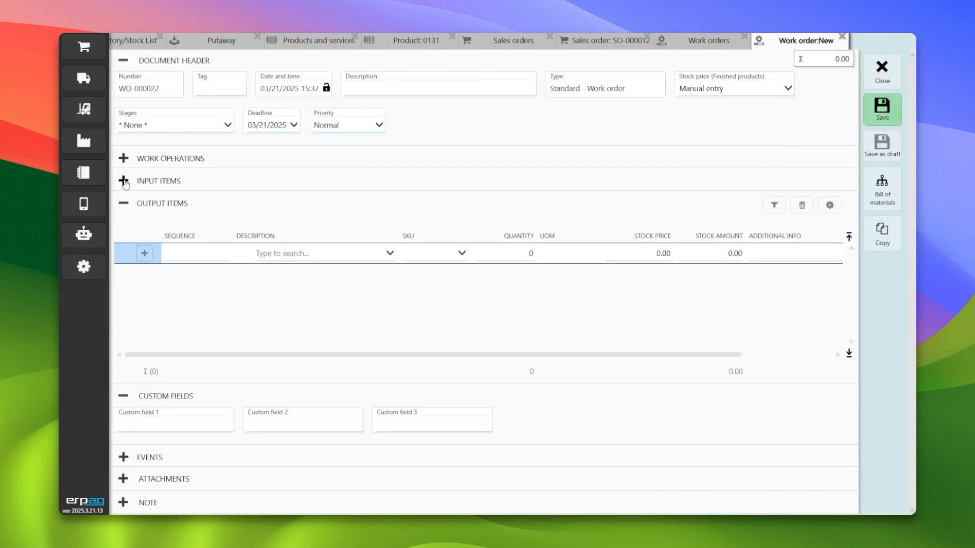
pyautogui.click(421, 259)
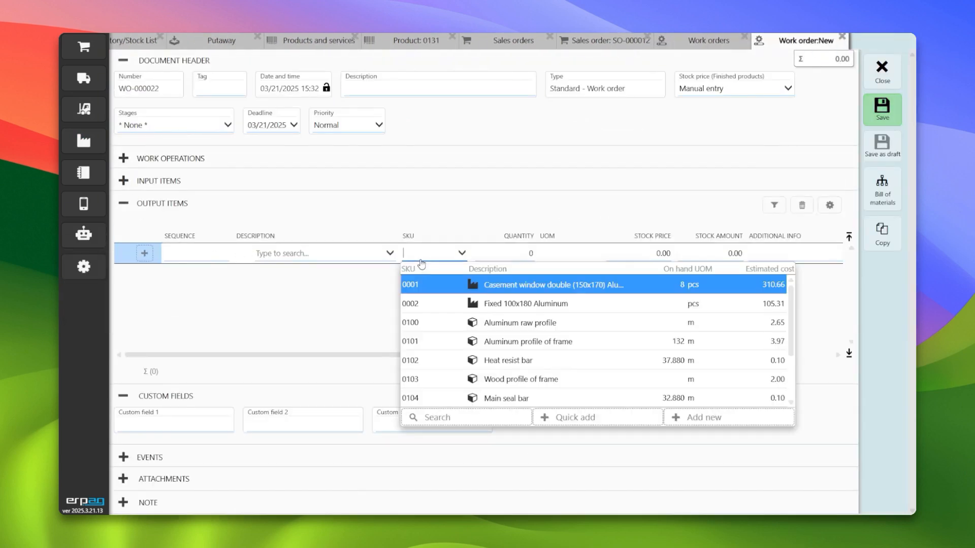
pyautogui.press('Return')
pyautogui.press('Tab')
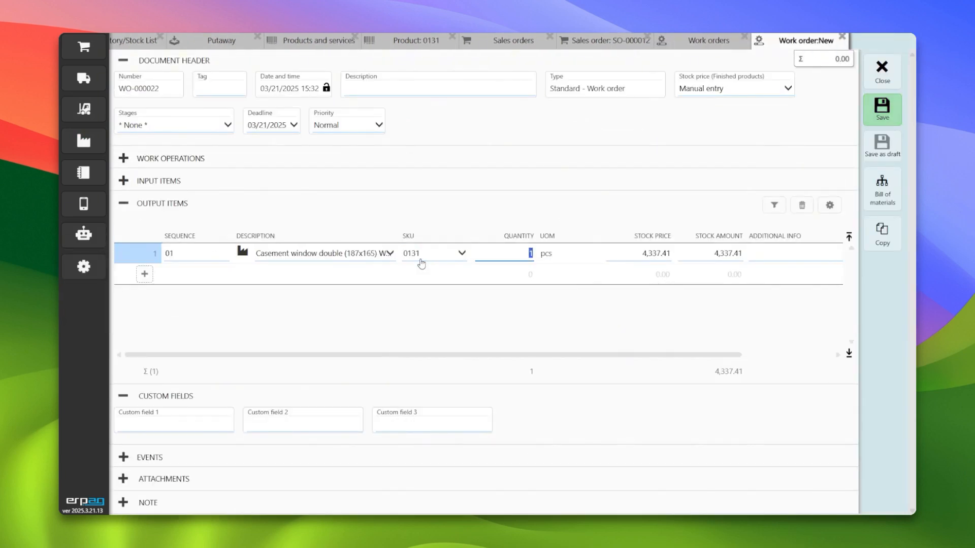
pyautogui.write('5')
pyautogui.press('Tab')
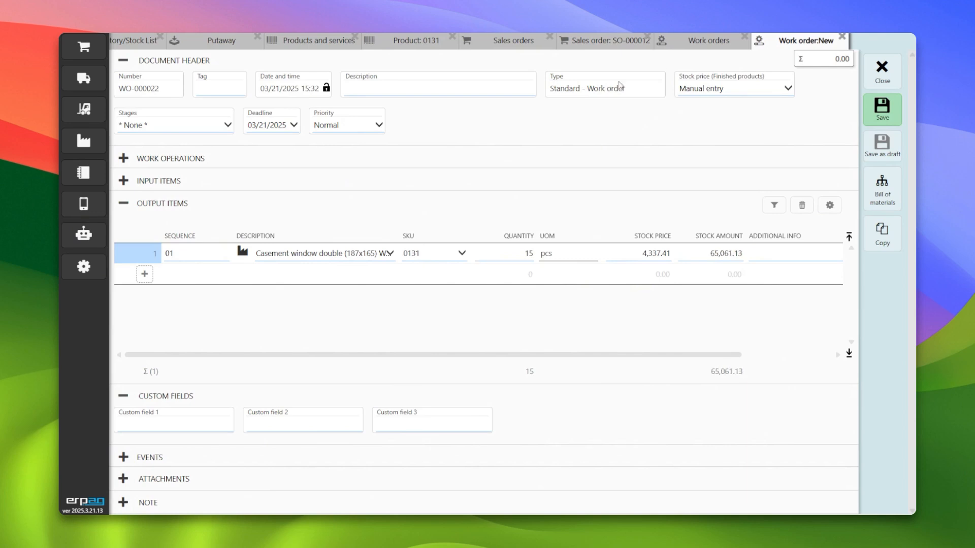
pyautogui.click(880, 152)
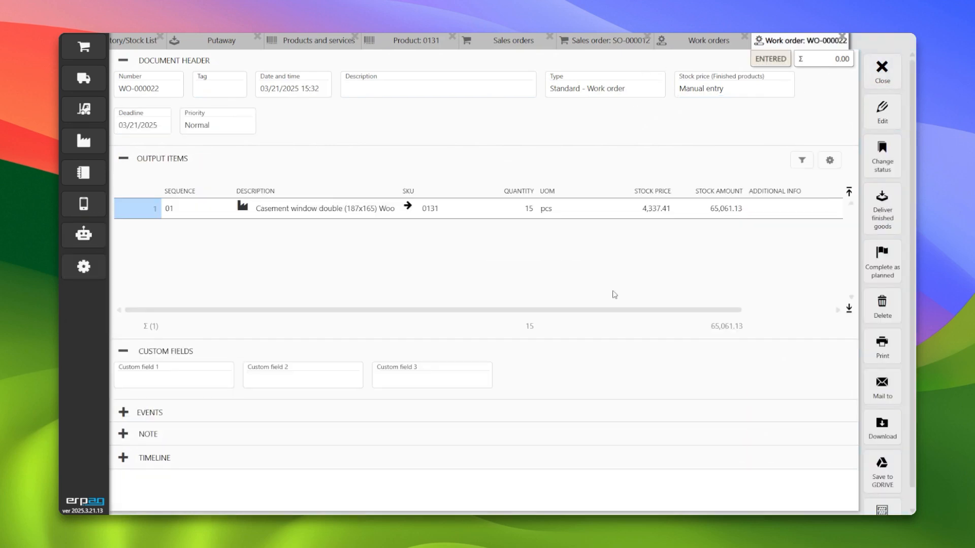
# - Deliver the new work order's 15 finished pcs and post the finished goods note
pyautogui.click(886, 220)
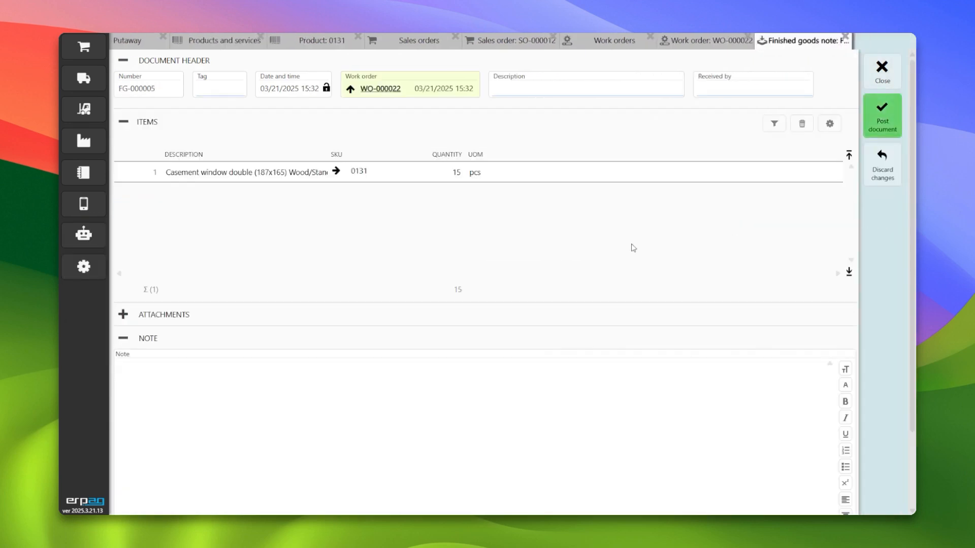
pyautogui.click(886, 122)
pyautogui.click(452, 307)
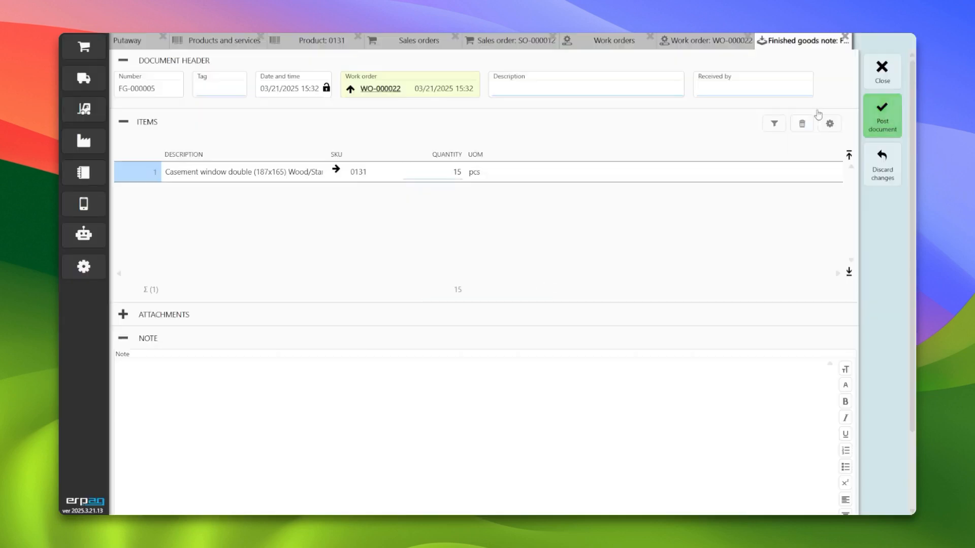
# - Close the open documents and refresh the Inventory/Stock List
pyautogui.click(882, 68)
pyautogui.click(882, 69)
pyautogui.click(882, 69)
pyautogui.click(881, 69)
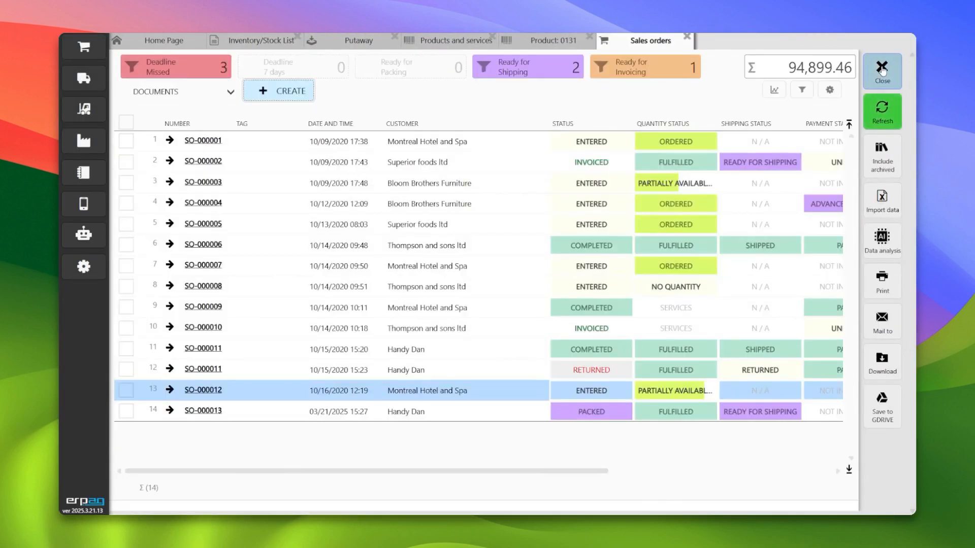
pyautogui.click(881, 69)
pyautogui.click(882, 68)
pyautogui.click(882, 68)
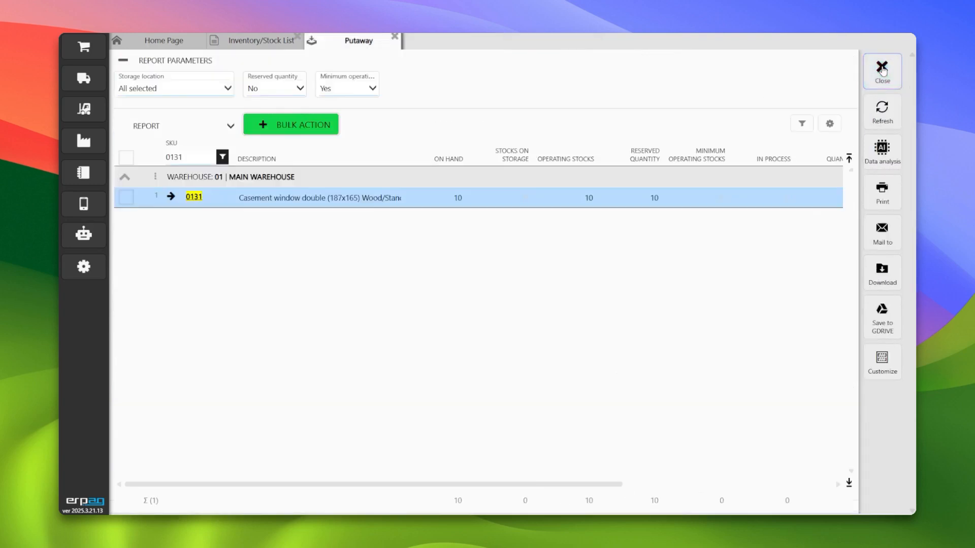
pyautogui.click(882, 69)
pyautogui.click(882, 109)
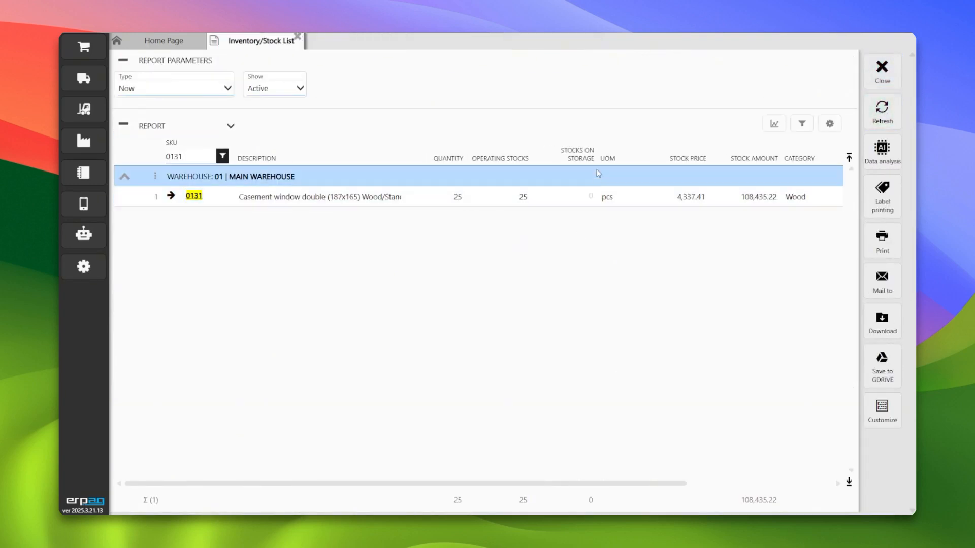
# - Open Putaway, select SKU 0131 and start a put-in-storage-bin document for it
pyautogui.click(84, 108)
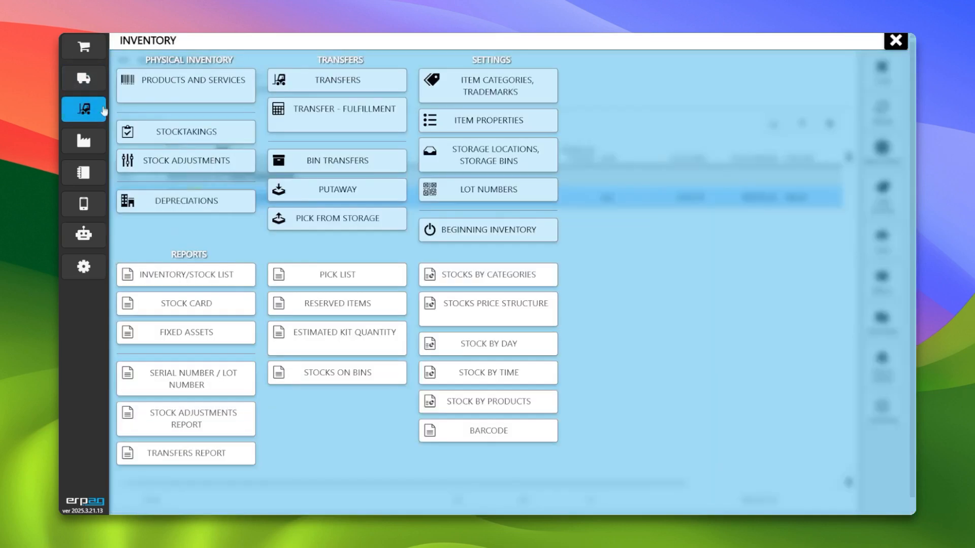
pyautogui.click(337, 194)
pyautogui.click(468, 288)
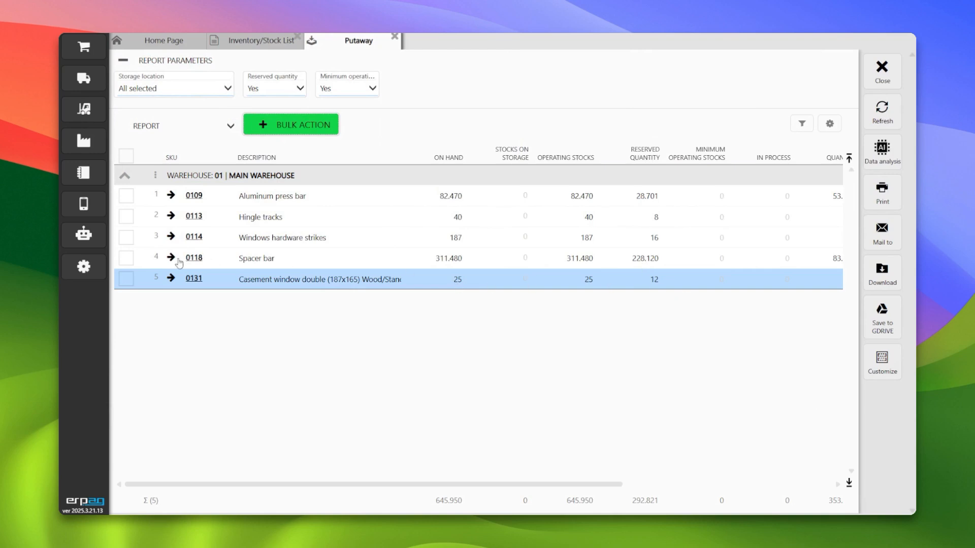
pyautogui.click(127, 280)
pyautogui.click(297, 125)
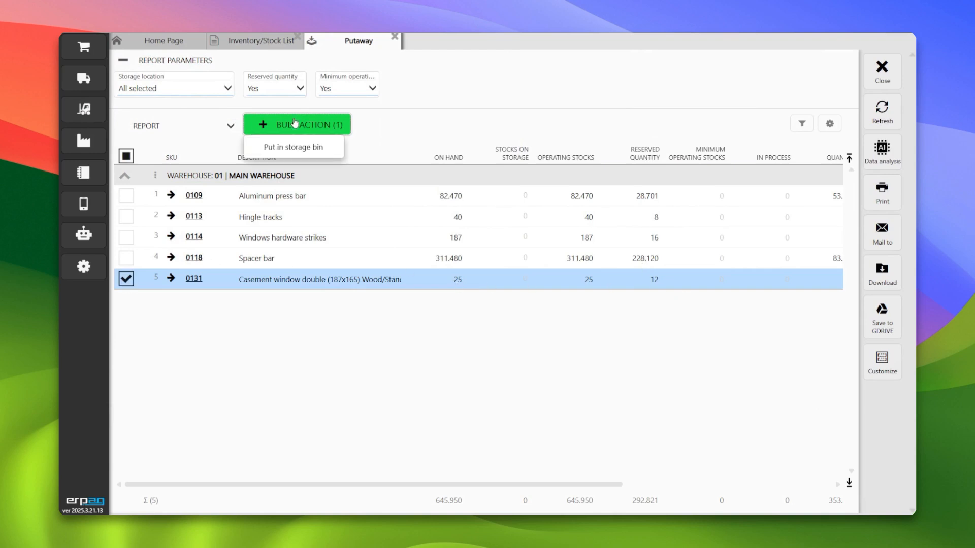
pyautogui.click(303, 148)
pyautogui.click(421, 309)
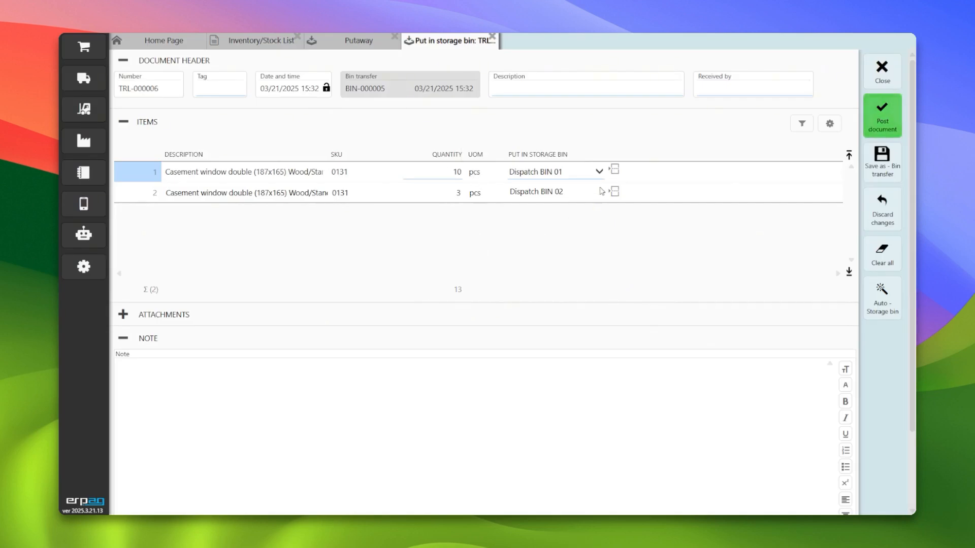
# - Post the put-in-storage-bin document with 10 pcs in Dispatch BIN 01 and 3 pcs in Dispatch BIN 02, then close Putaway
pyautogui.click(573, 196)
pyautogui.click(573, 196)
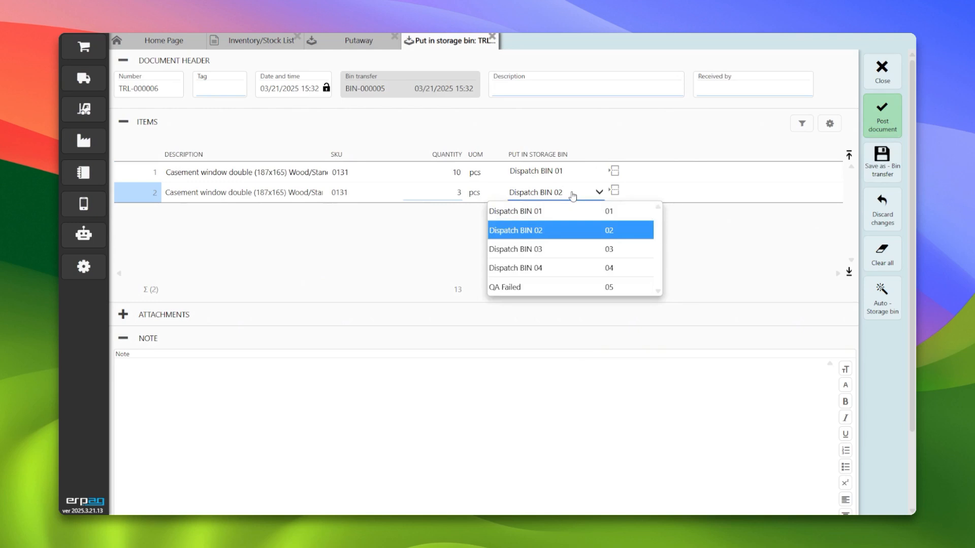
pyautogui.click(573, 196)
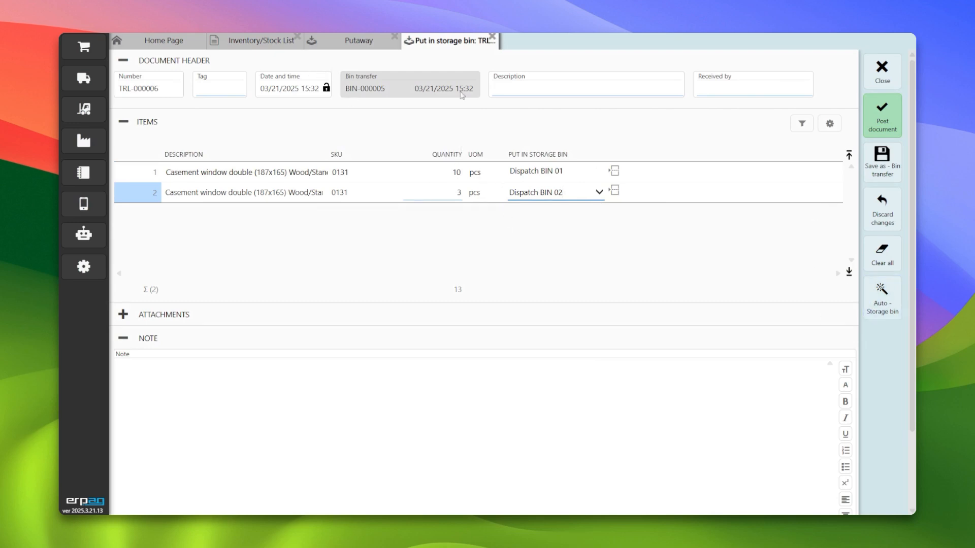
pyautogui.click(883, 108)
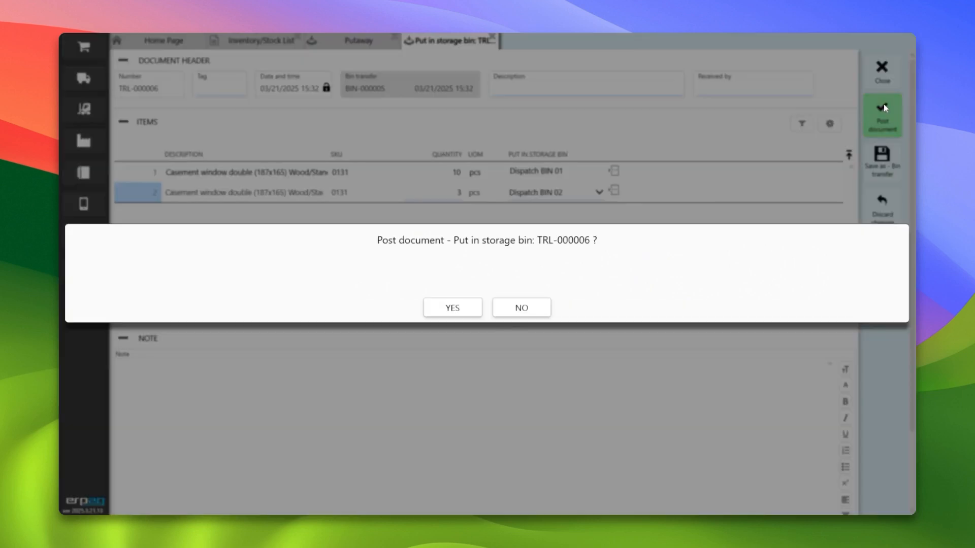
pyautogui.click(455, 307)
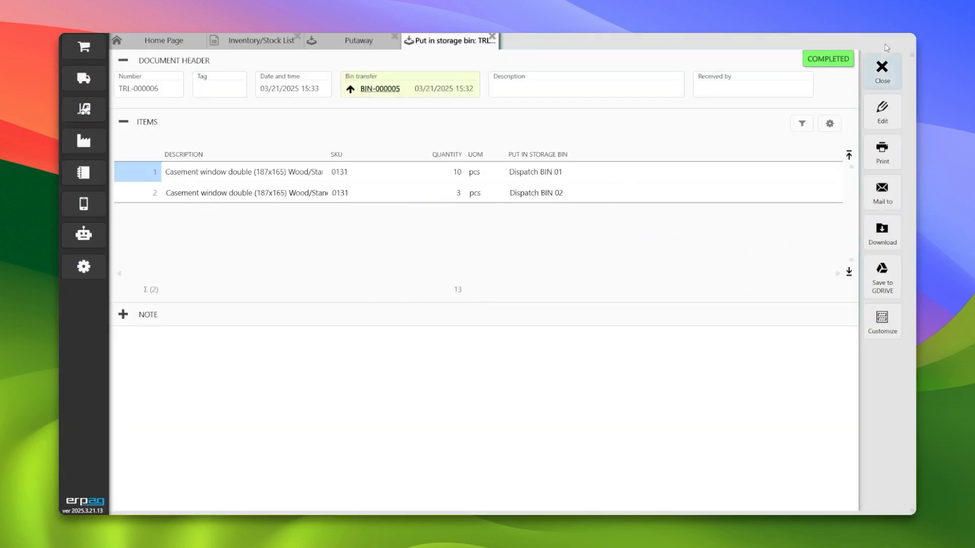
pyautogui.click(884, 67)
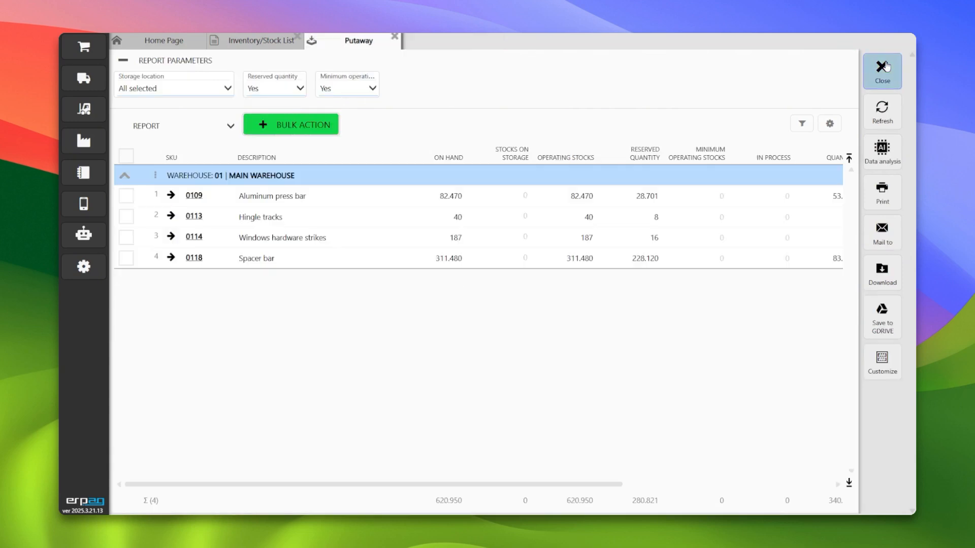
pyautogui.click(885, 67)
pyautogui.click(885, 67)
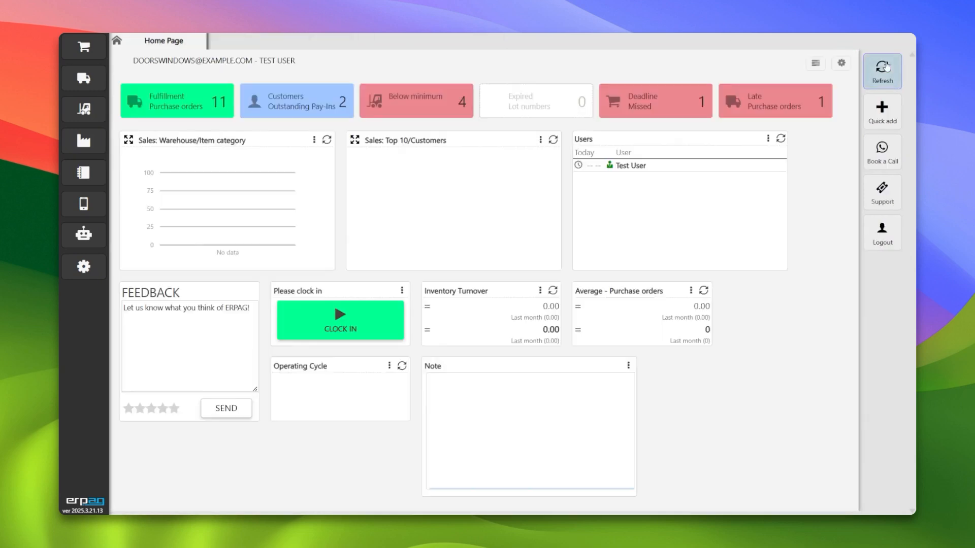
# - Open the Inventory/Stock List, filter SKU 0131 and view its stock-on-storage breakdown by bin
pyautogui.click(97, 109)
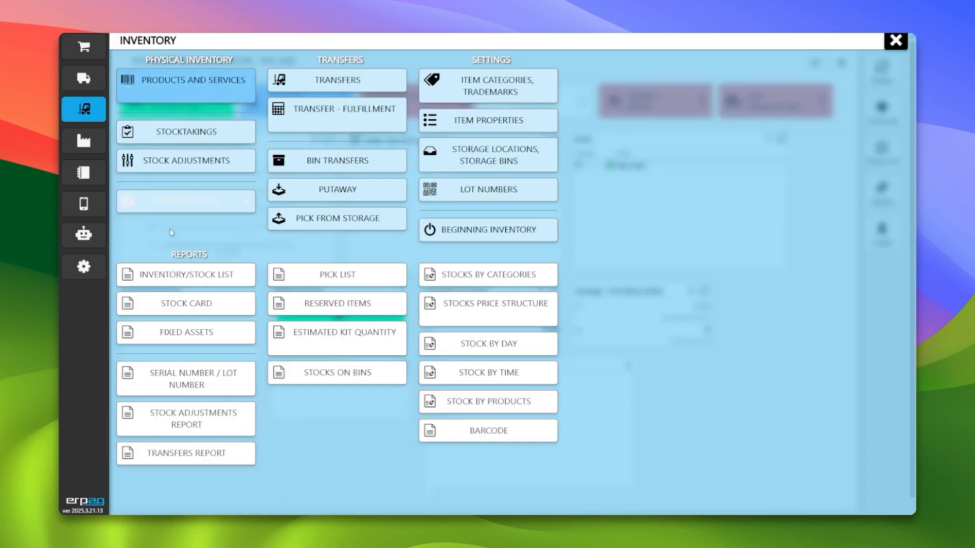
pyautogui.click(170, 277)
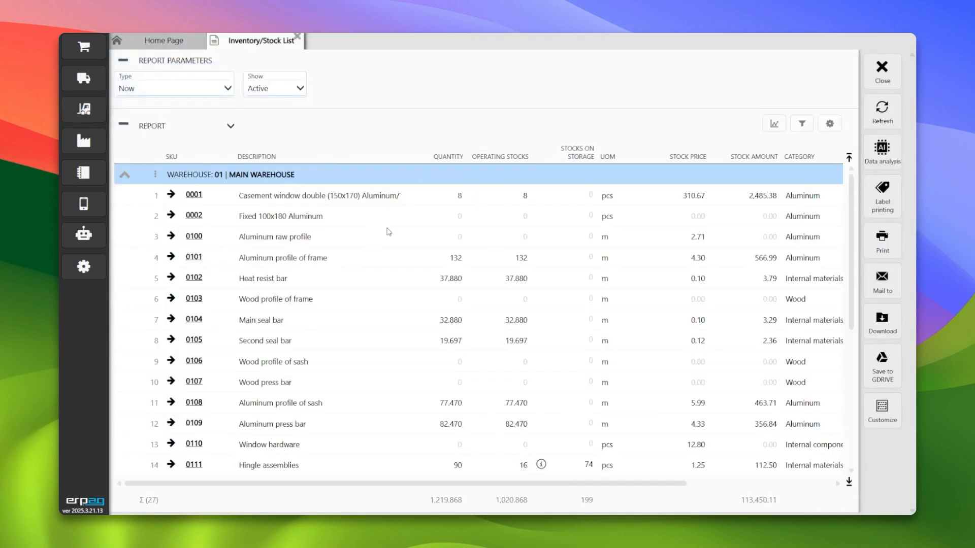
pyautogui.click(198, 152)
pyautogui.write('0131')
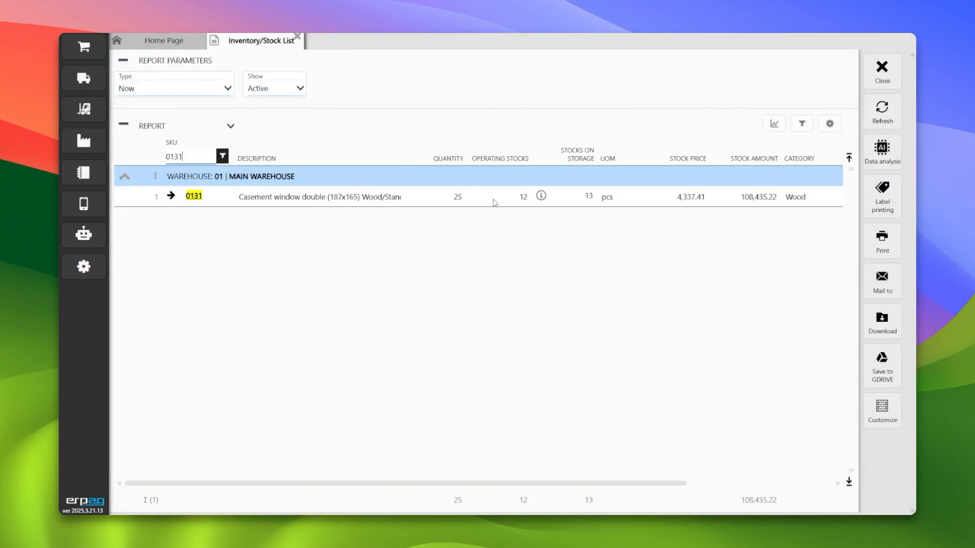
pyautogui.click(508, 203)
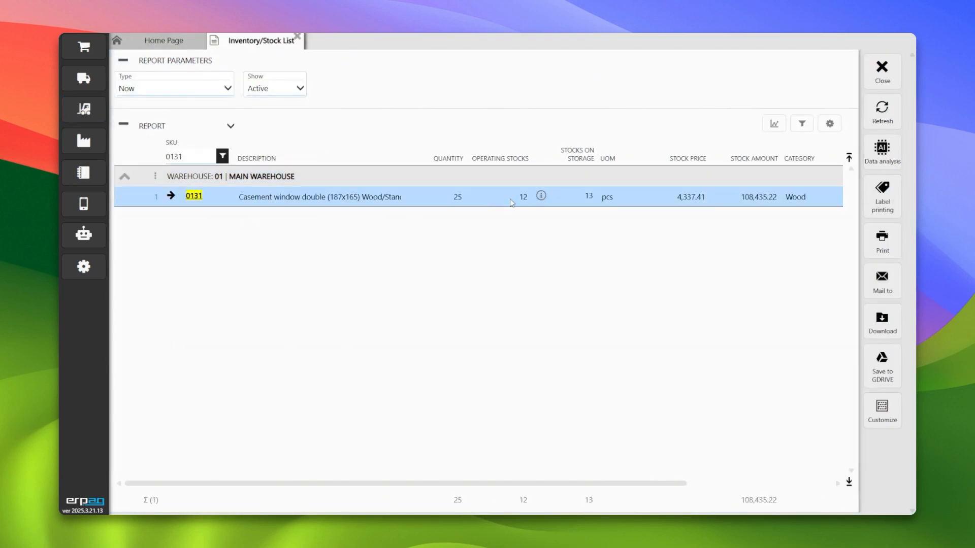
pyautogui.click(541, 196)
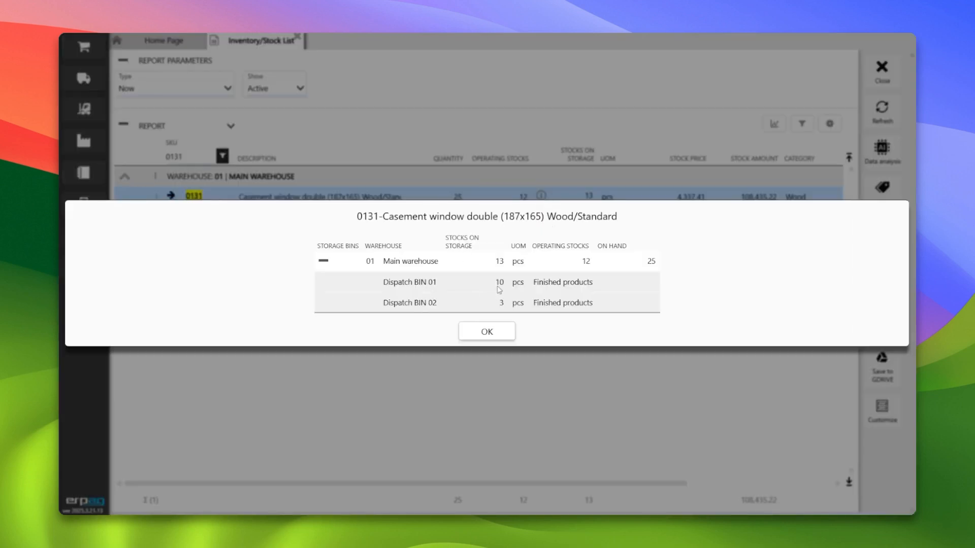
pyautogui.click(487, 332)
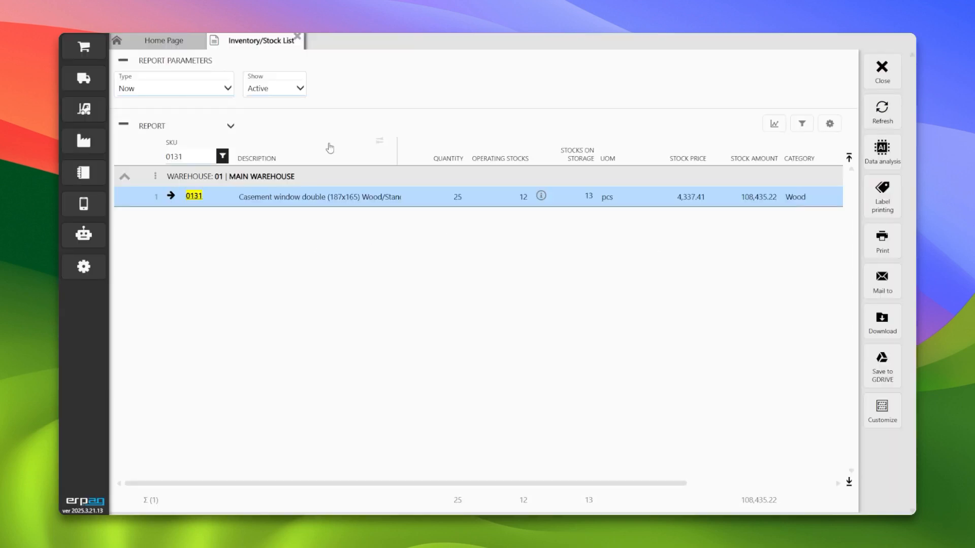
# - Switch the stock list type to Storage bins and filter it for SKU 0131
pyautogui.doubleClick(201, 156)
pyautogui.press('BackSpace')
pyautogui.click(196, 91)
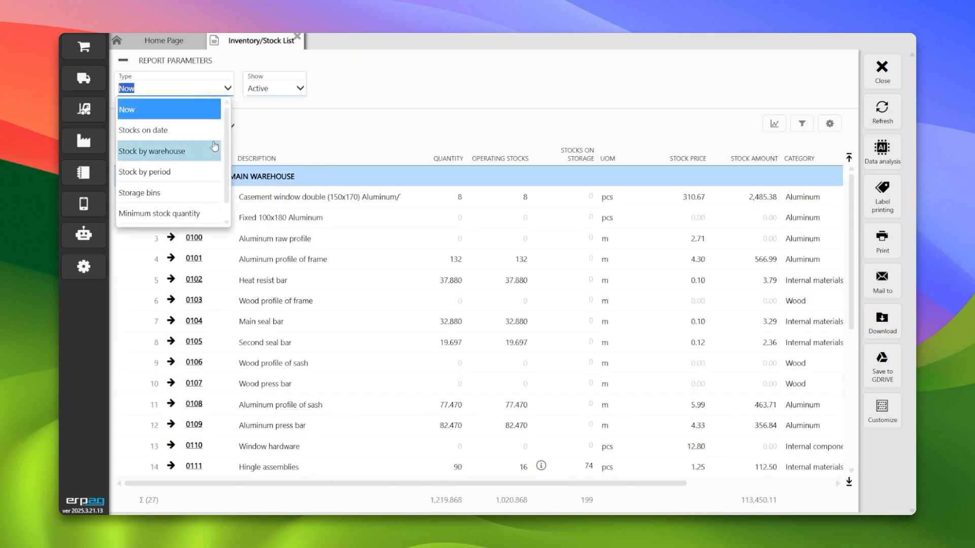
pyautogui.click(184, 192)
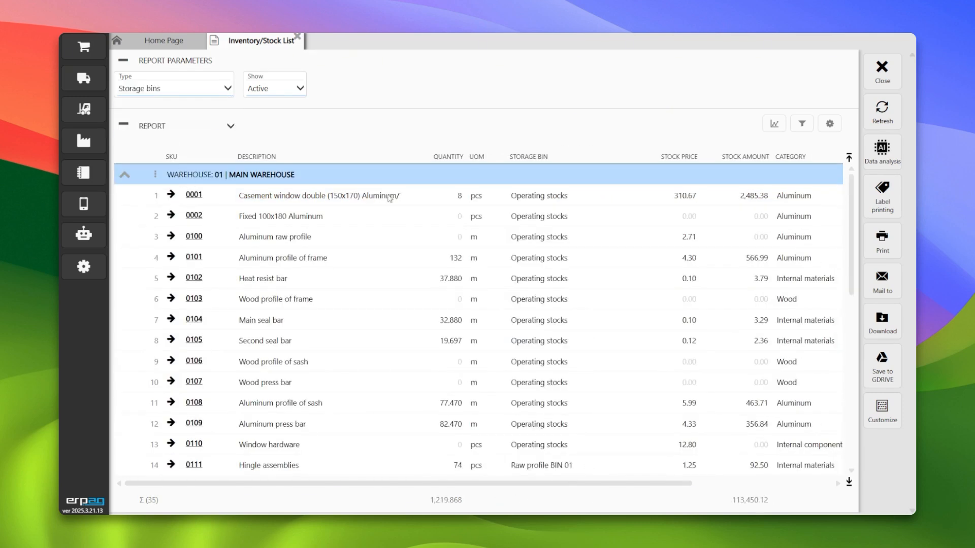
pyautogui.scroll(-1, 555, 389)
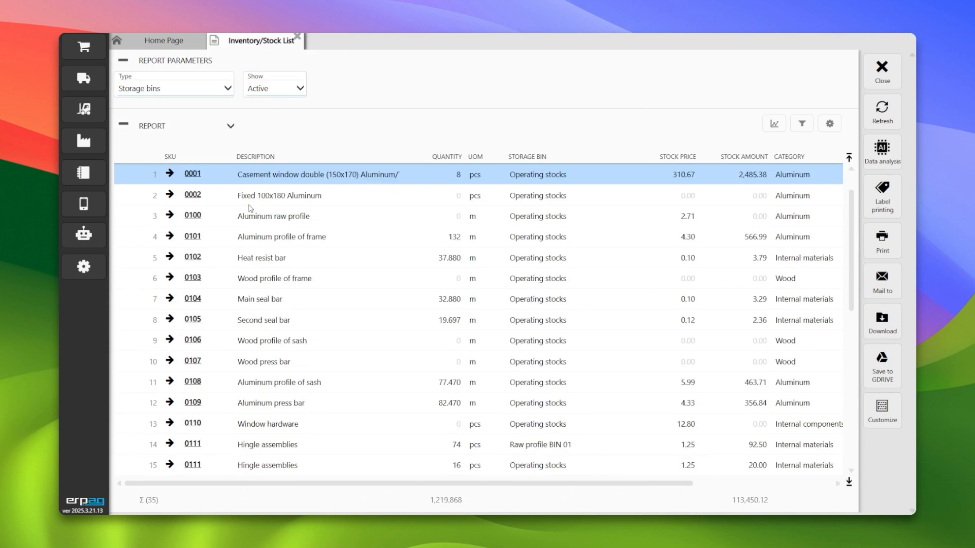
pyautogui.click(190, 156)
pyautogui.write('0131')
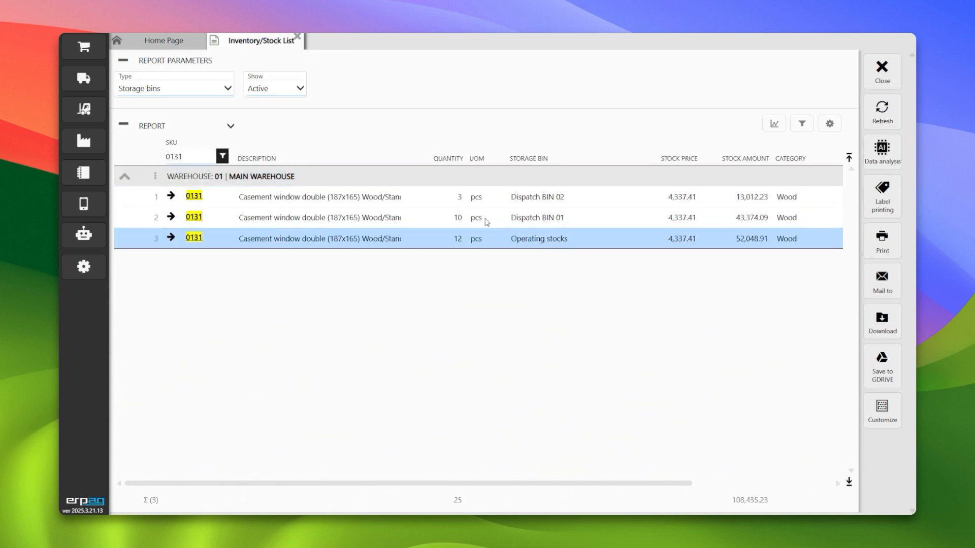
# - Clear the SKU filter and group the stock list by storage bin
pyautogui.click(223, 156)
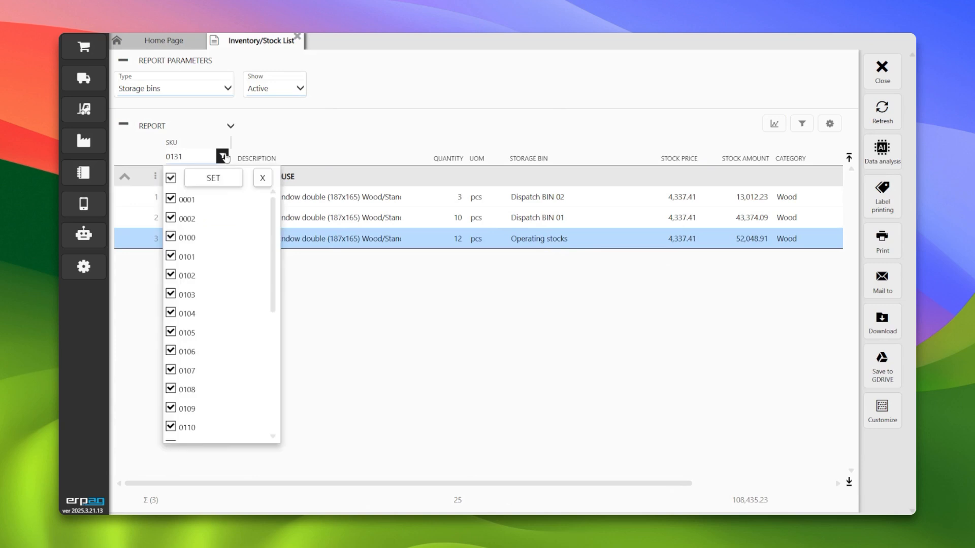
pyautogui.click(261, 178)
pyautogui.click(546, 163)
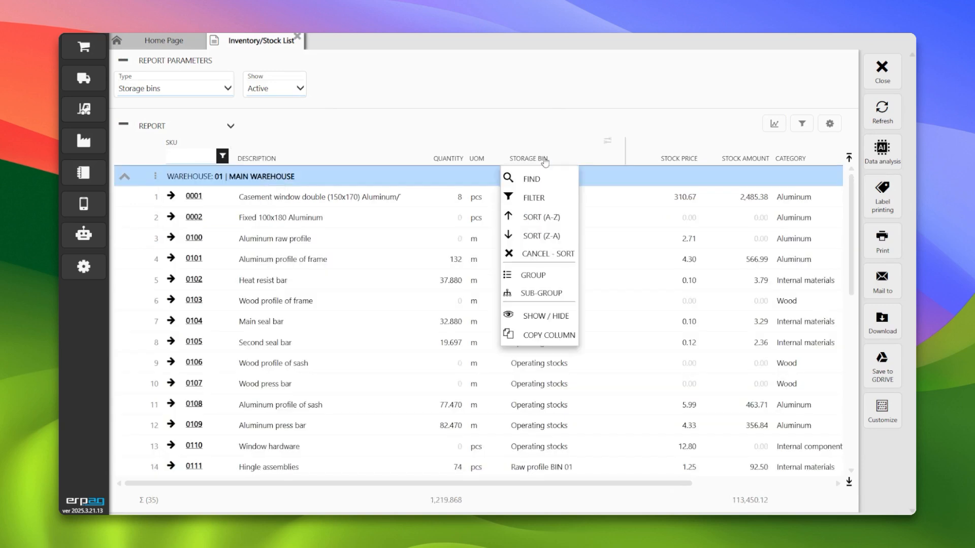
pyautogui.click(546, 276)
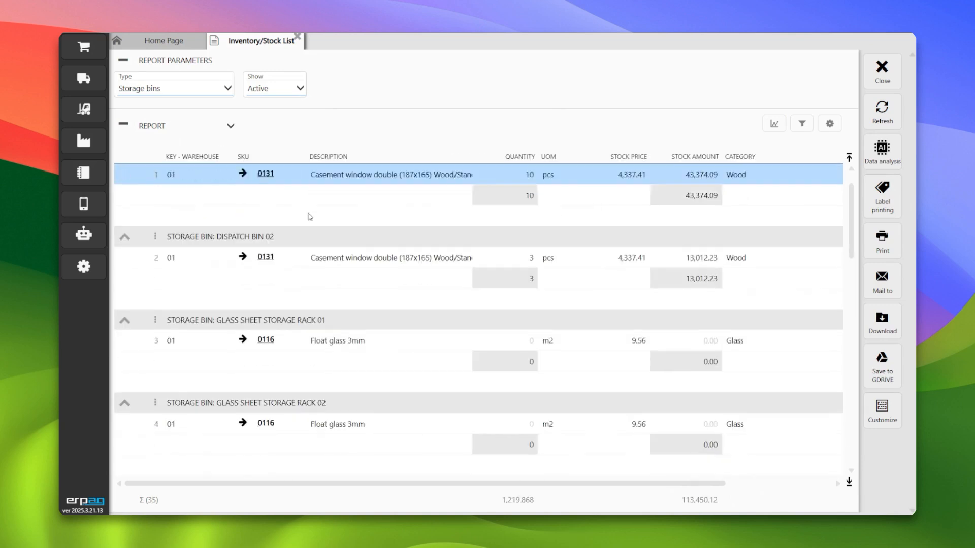
pyautogui.scroll(-5, 312, 229)
pyautogui.scroll(3, 335, 293)
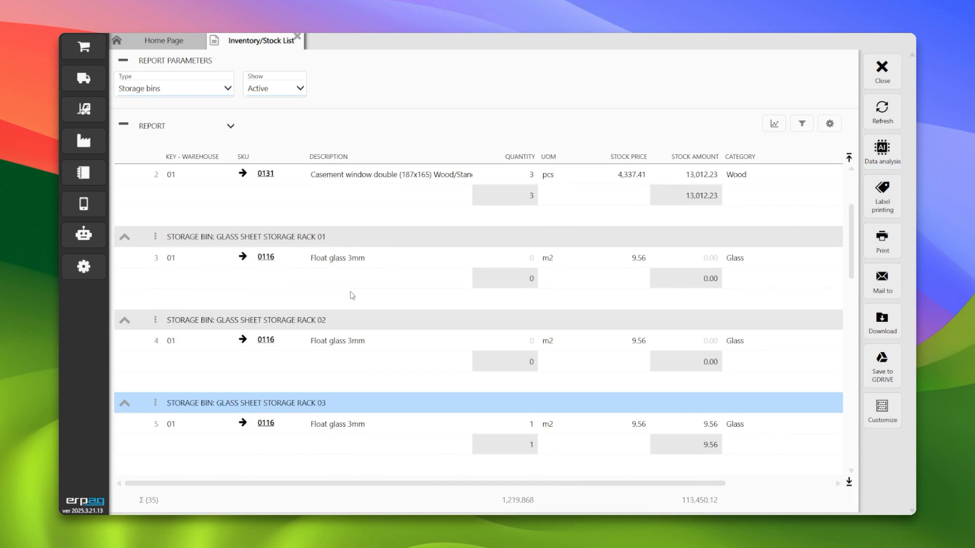
# - Open the Stocks on bins report to review stock per storage location, then close the reports
pyautogui.click(86, 112)
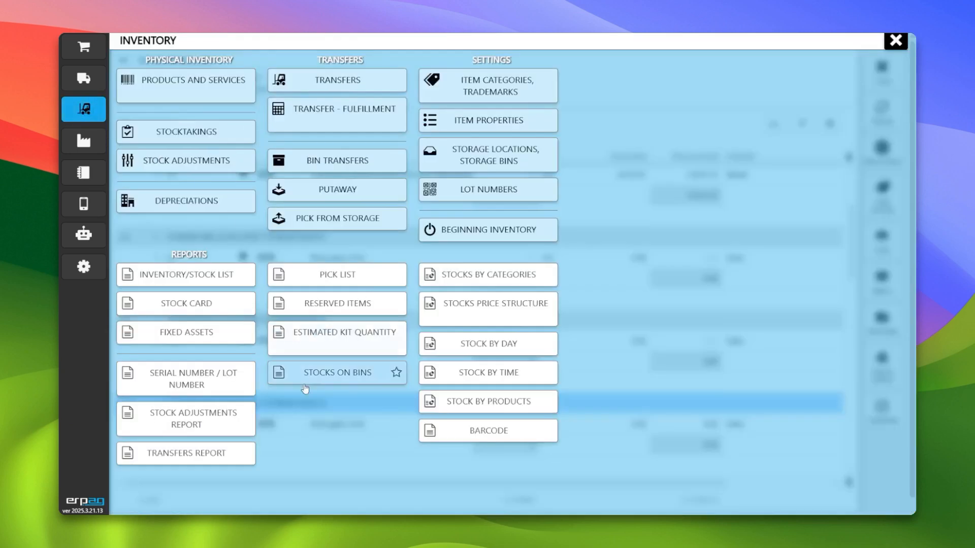
pyautogui.click(314, 374)
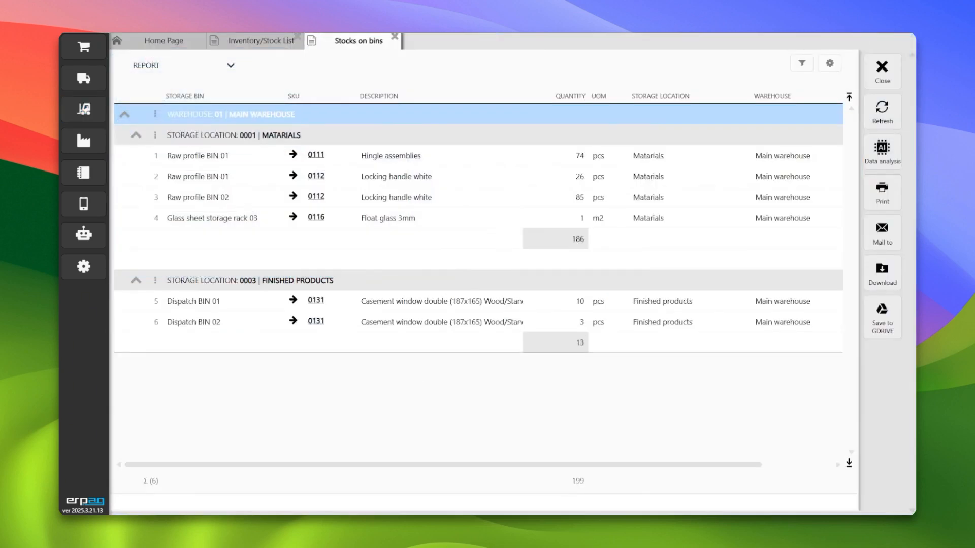
pyautogui.click(394, 37)
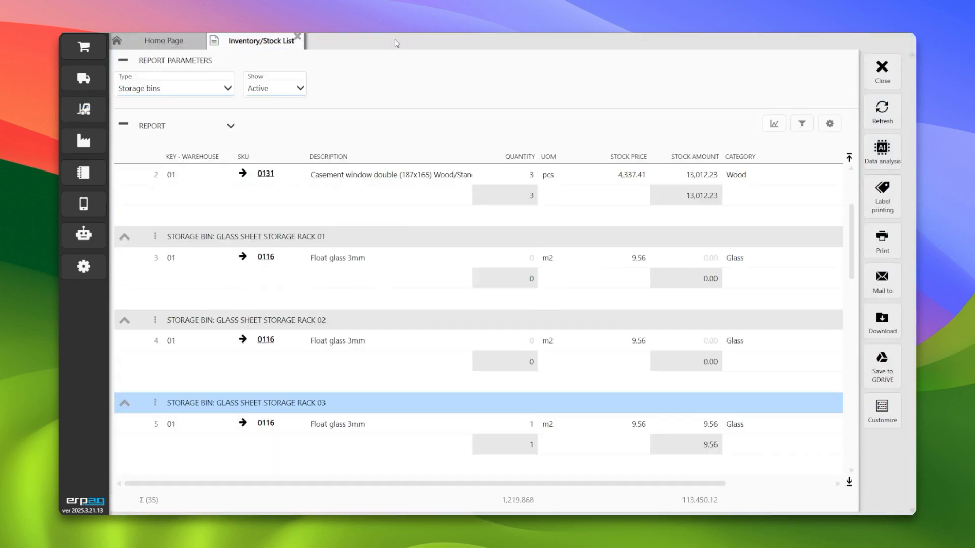
pyautogui.click(881, 77)
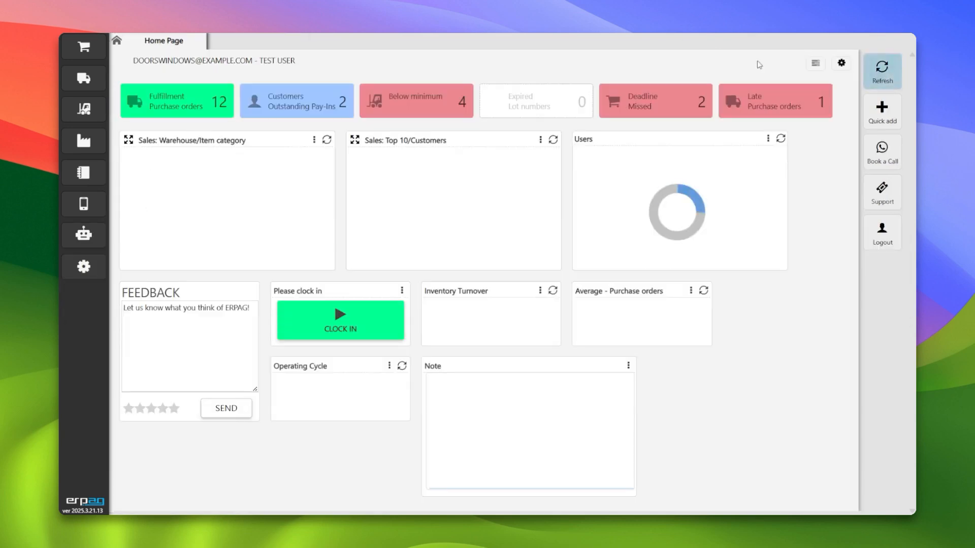
# - Open the storage locations list and the Finished products location 0003 to inspect its bins
pyautogui.click(84, 108)
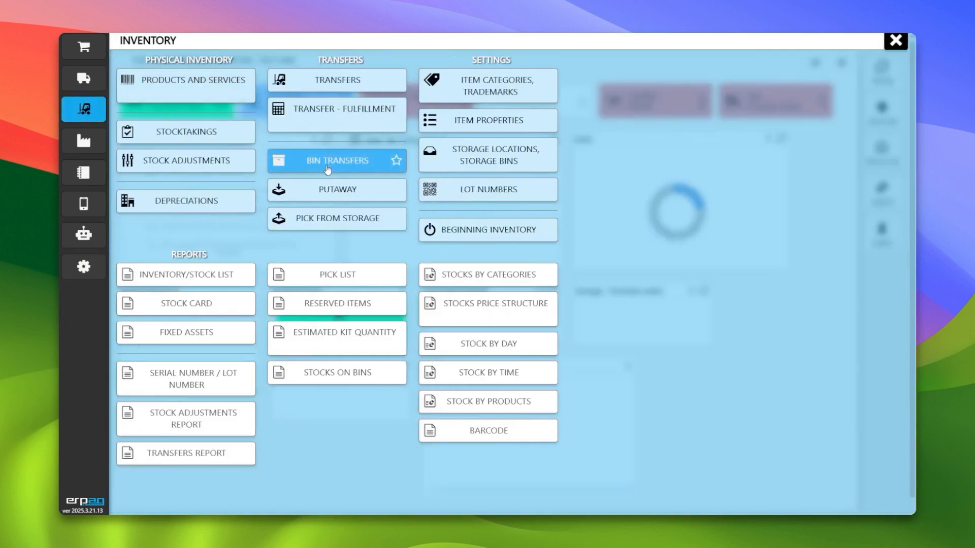
pyautogui.click(481, 158)
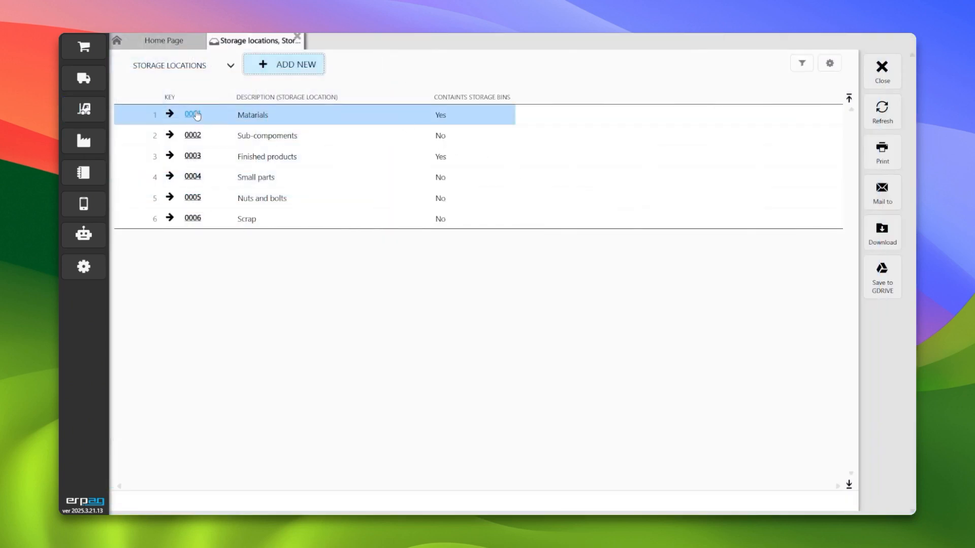
pyautogui.click(192, 156)
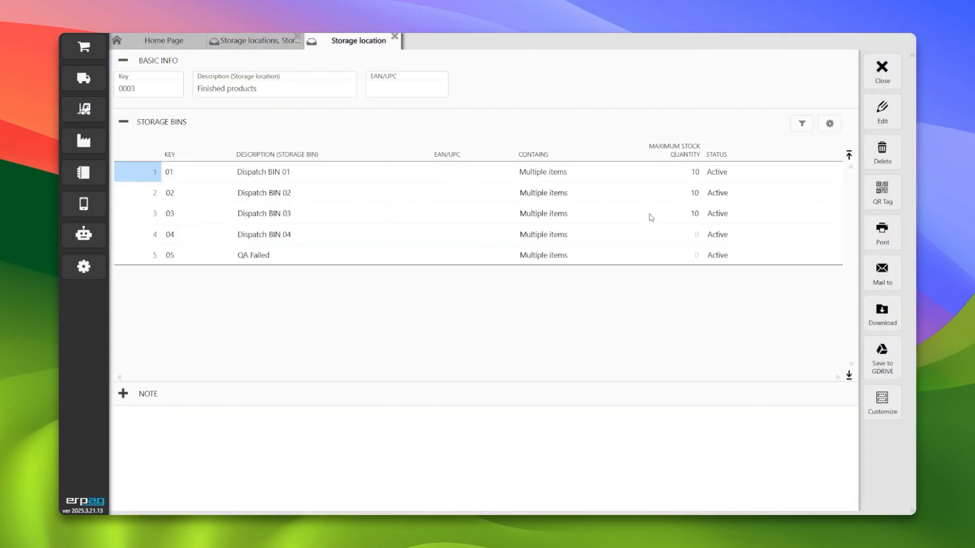